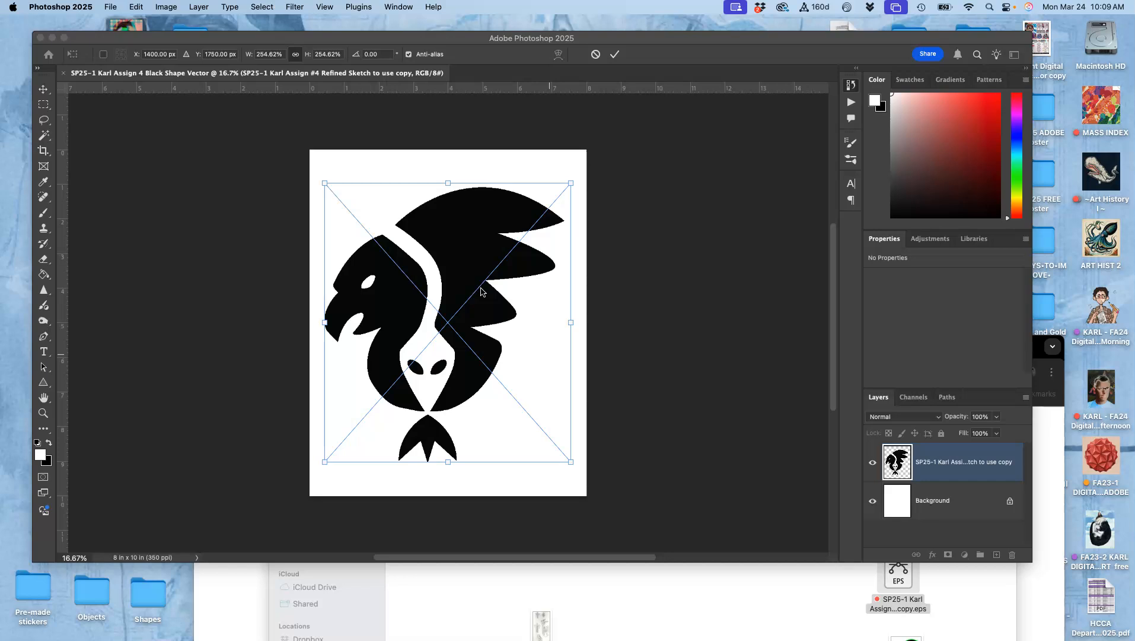
- Commit the placement of the embedded bird smart object on the canvas
{"action": "left_click", "coordinate": [516, 292]}
{"action": "left_click", "coordinate": [226, 38]}
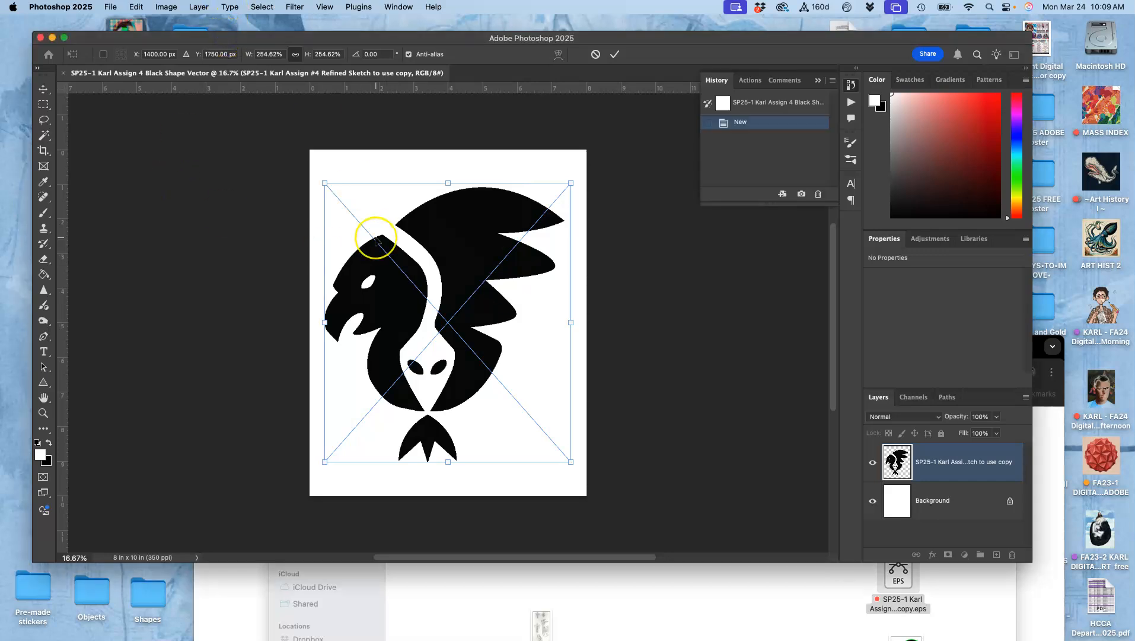
{"action": "key", "text": "Return"}
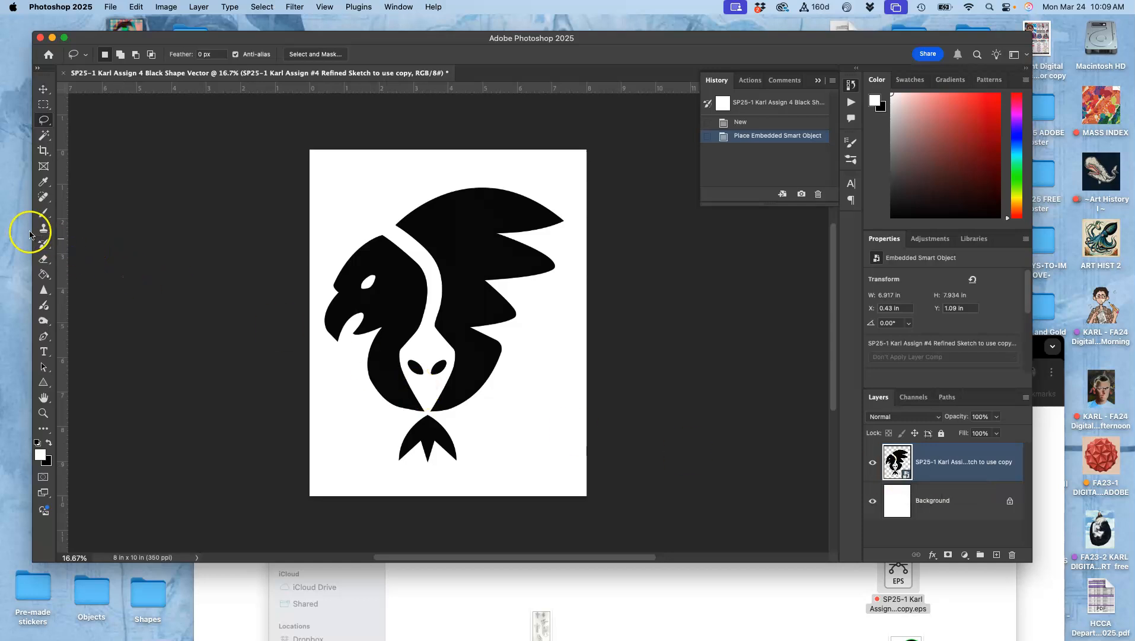
{"action": "left_click", "coordinate": [44, 260]}
{"action": "left_click", "coordinate": [414, 249]}
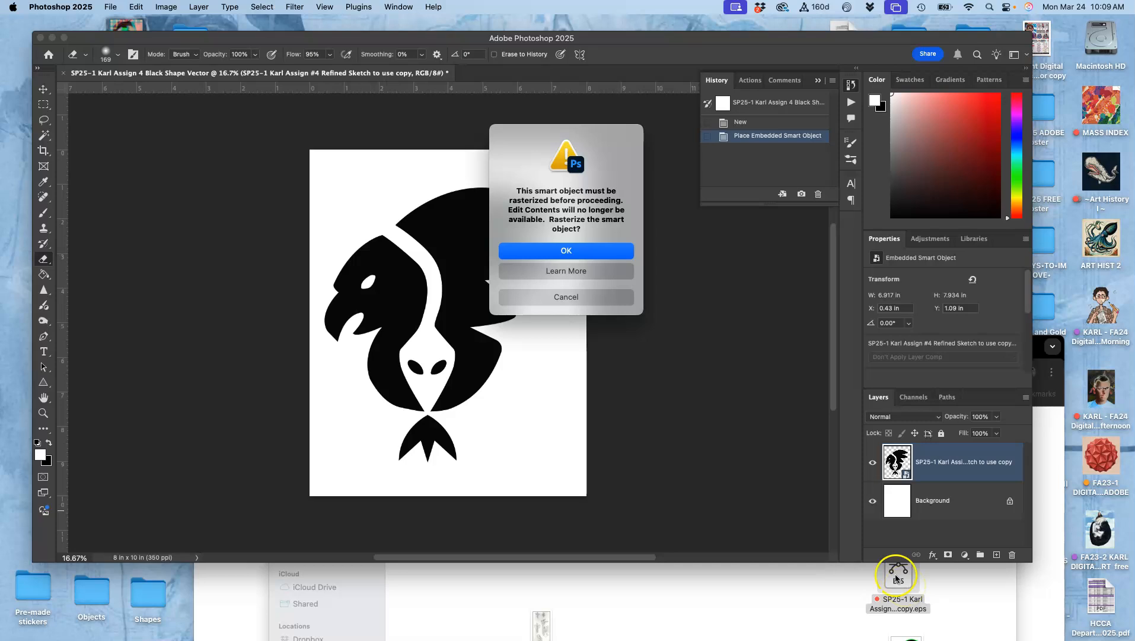
{"action": "left_click", "coordinate": [565, 297]}
- Zoom in to inspect the edge quality of the bird shape, then zoom back out
{"action": "key", "text": "super+equal"}
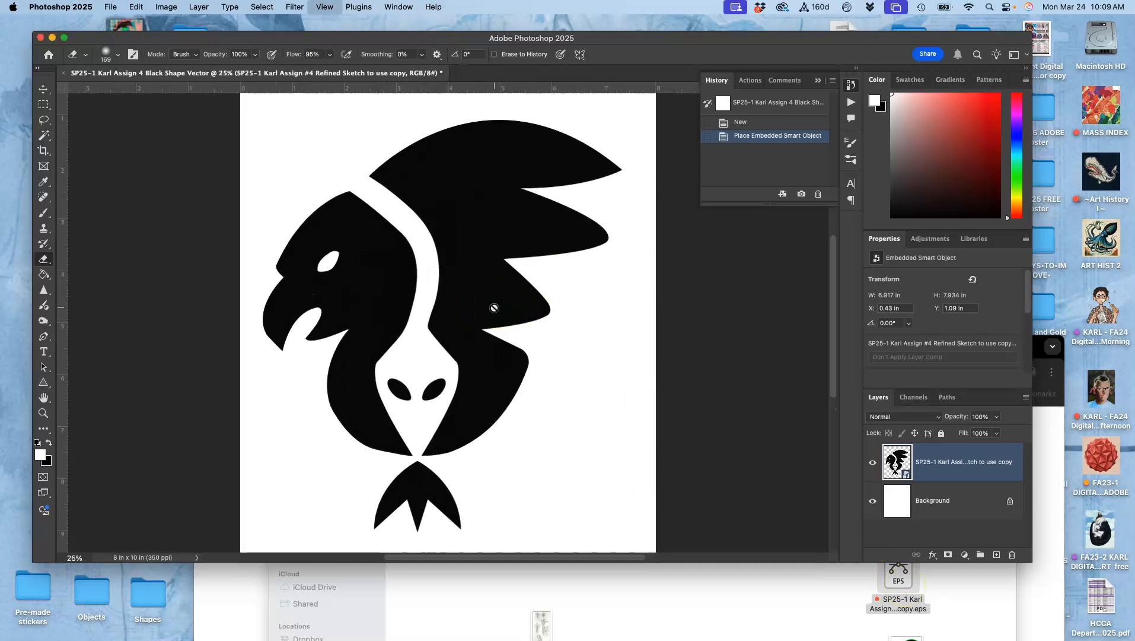
{"action": "key", "text": "super+equal"}
{"action": "key", "text": "super+equal"}
{"action": "key", "text": "super+equal"}
{"action": "key", "text": "super+equal"}
{"action": "key", "text": "super+equal"}
{"action": "key", "text": "super+equal"}
{"action": "key", "text": "super+equal"}
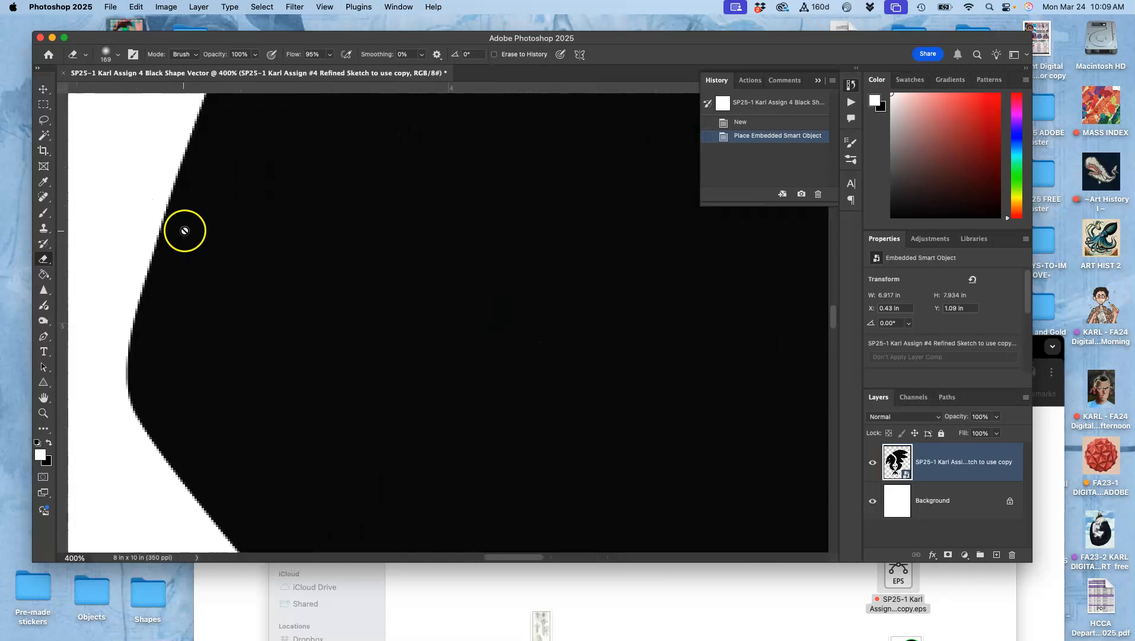
{"action": "scroll", "coordinate": [184, 230], "scroll_direction": "left", "scroll_amount": 10}
{"action": "key", "text": "super+minus"}
{"action": "key", "text": "super+minus"}
{"action": "key", "text": "super+minus"}
{"action": "key", "text": "super+minus"}
{"action": "key", "text": "super+minus"}
{"action": "key", "text": "super+minus"}
{"action": "key", "text": "super+minus"}
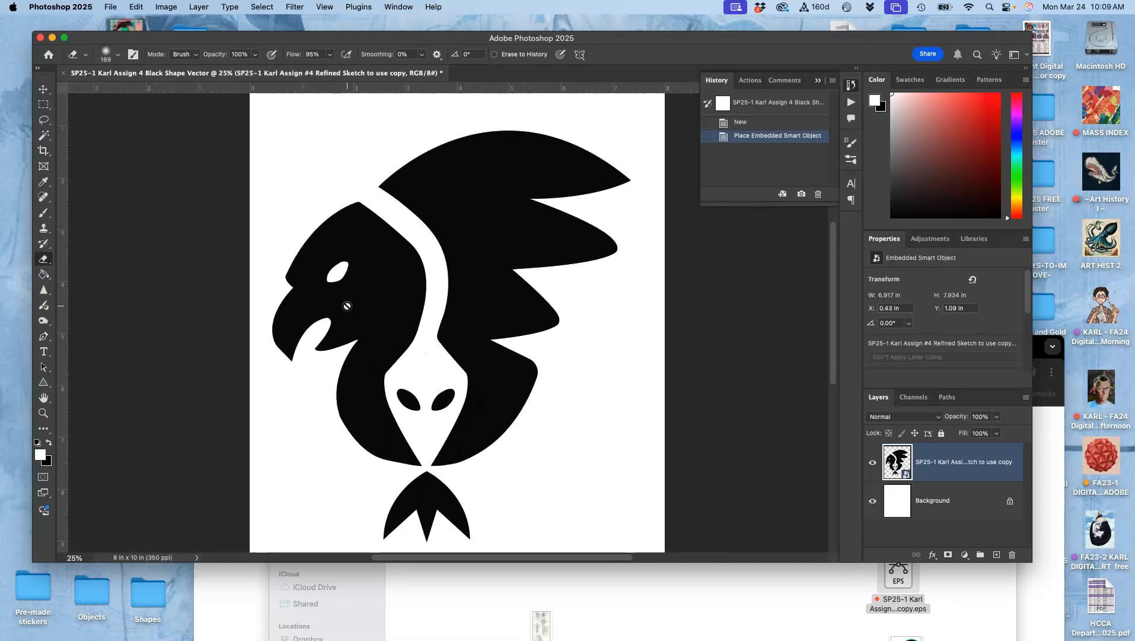
- Resample the image to a resolution of 350 pixels/inch and a width of 30 inches
{"action": "left_click", "coordinate": [136, 6]}
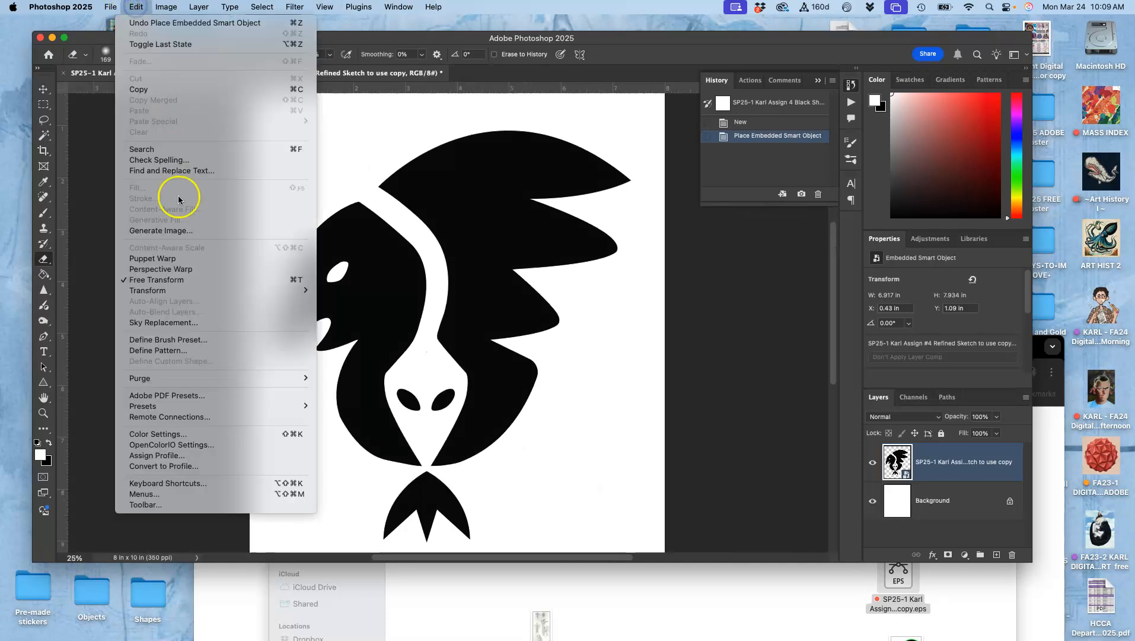
{"action": "mouse_move", "coordinate": [167, 7]}
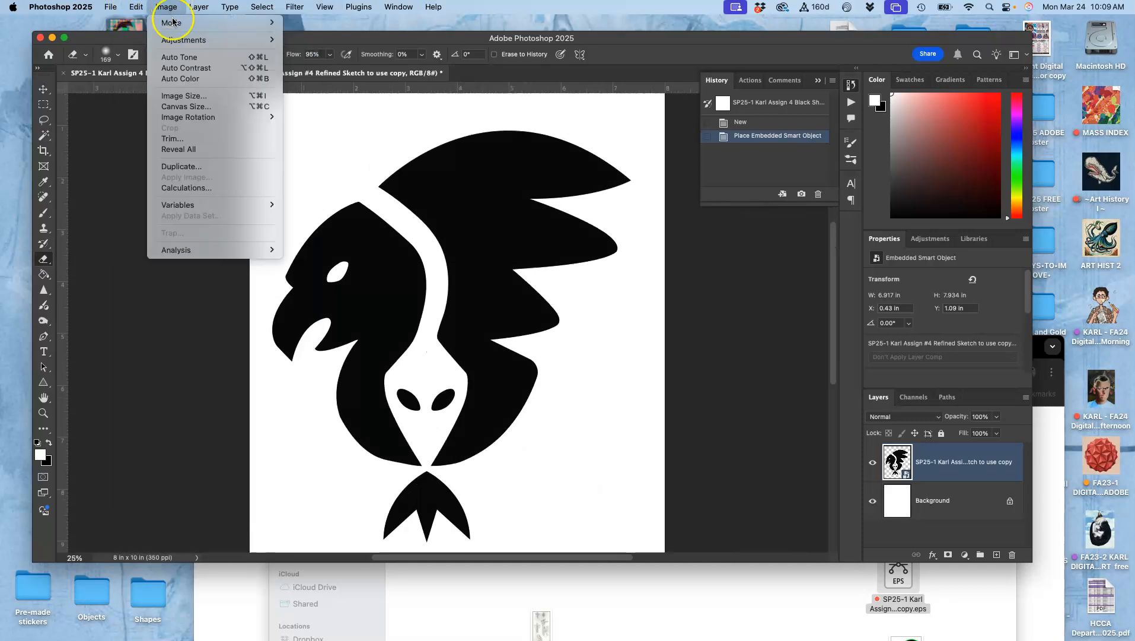
{"action": "left_click", "coordinate": [184, 96]}
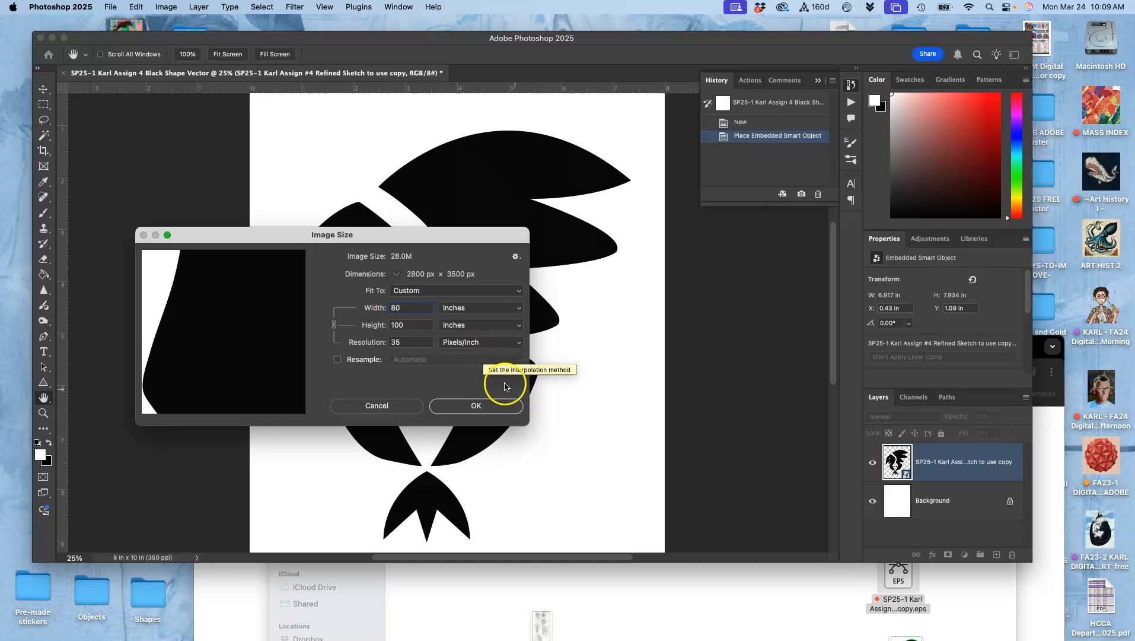
{"action": "left_click", "coordinate": [337, 359]}
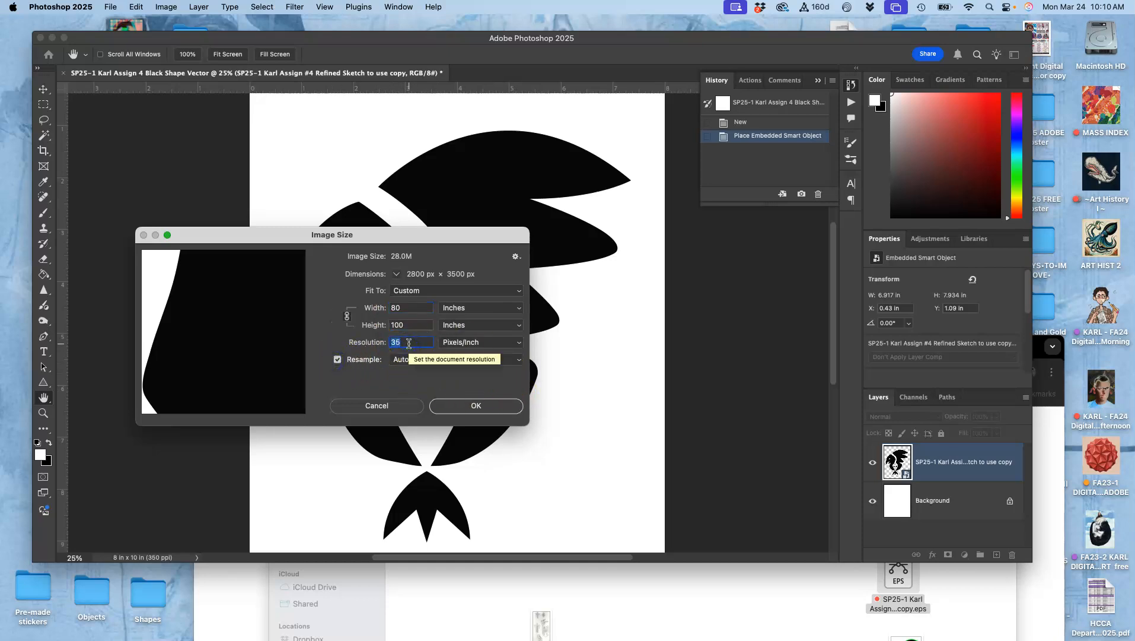
{"action": "type", "text": "350"}
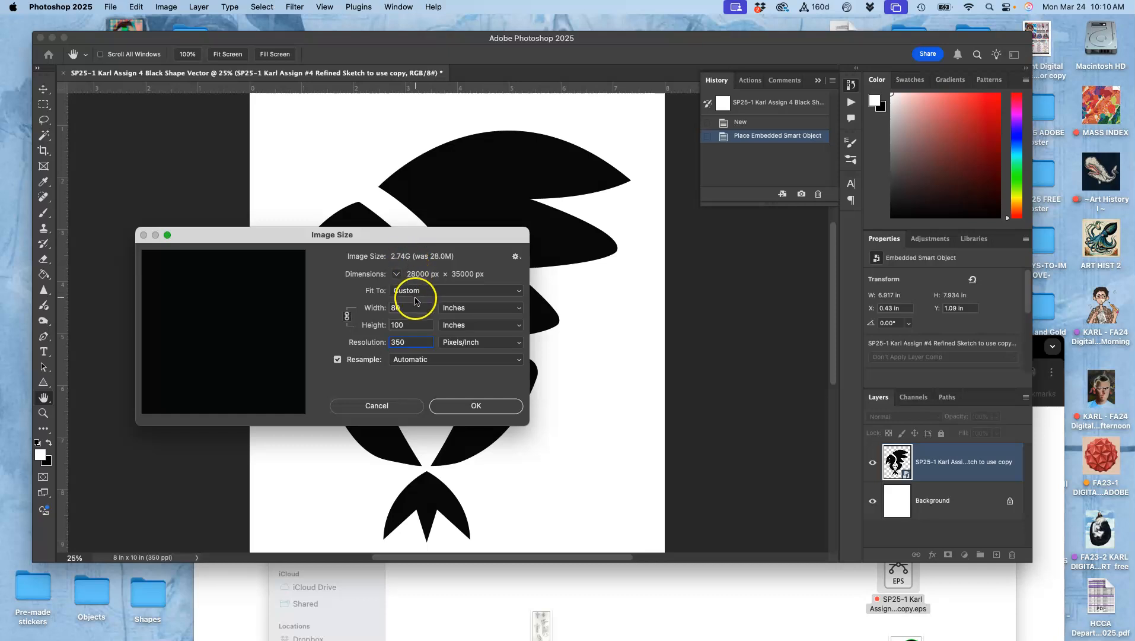
{"action": "type", "text": "30"}
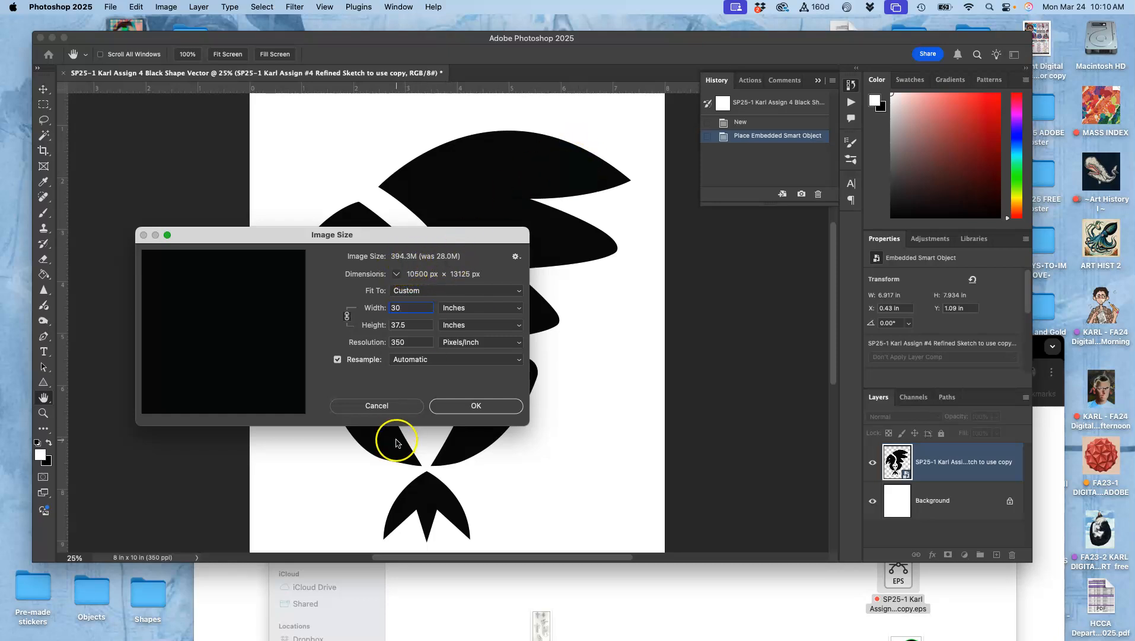
{"action": "left_click", "coordinate": [470, 406]}
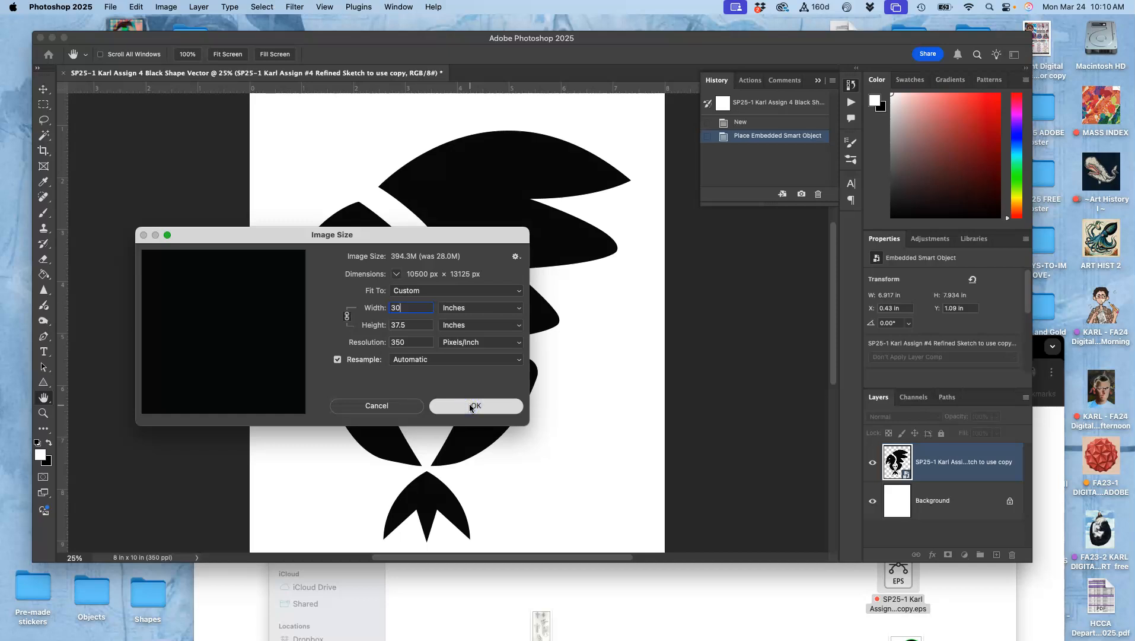
- Zoom in closely to inspect the shape's edge pixels at high magnification
{"action": "key", "text": "e"}
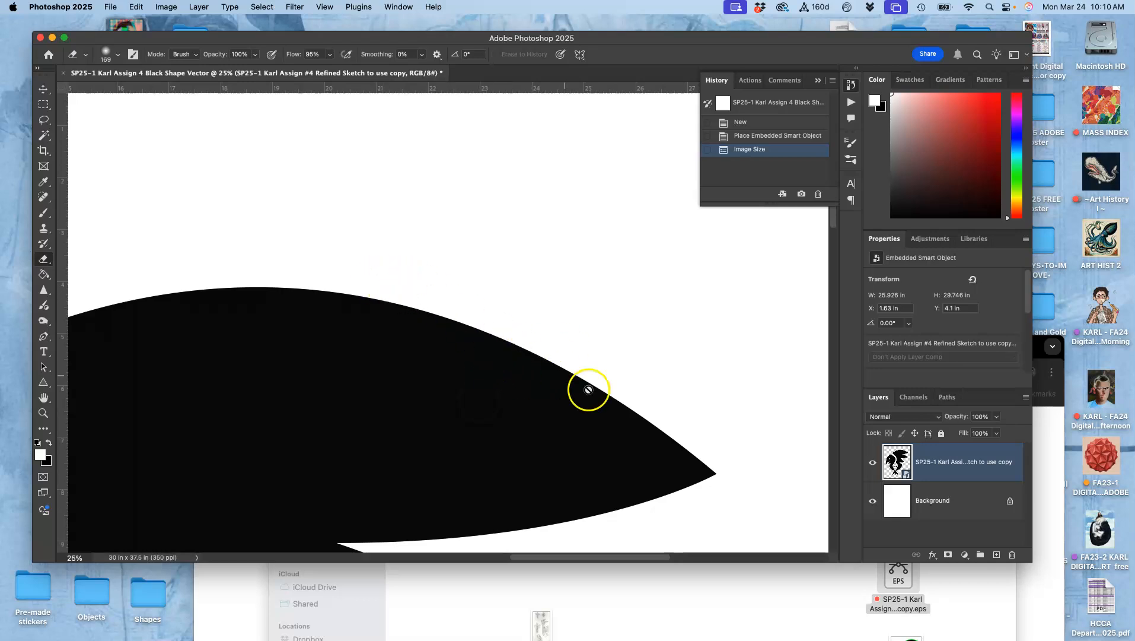
{"action": "key", "text": "super+equal"}
{"action": "key", "text": "super+equal"}
{"action": "key", "text": "super+equal"}
{"action": "key", "text": "super+equal"}
{"action": "key", "text": "super+equal"}
{"action": "key", "text": "super+equal"}
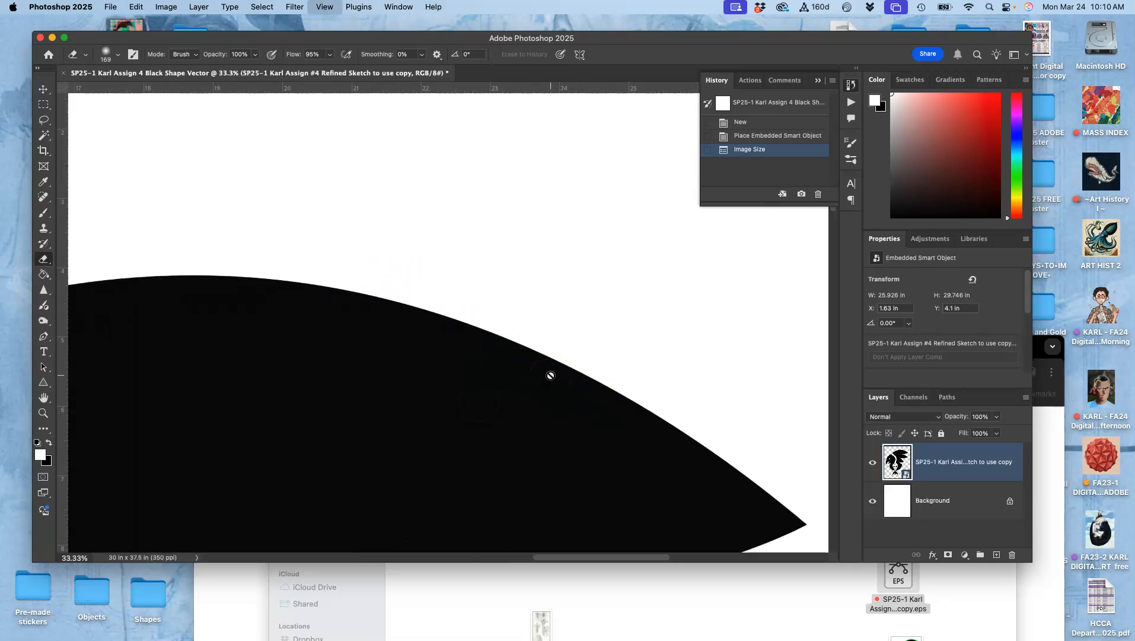
{"action": "key", "text": "super+equal"}
{"action": "key", "text": "super+equal"}
{"action": "key", "text": "super+equal"}
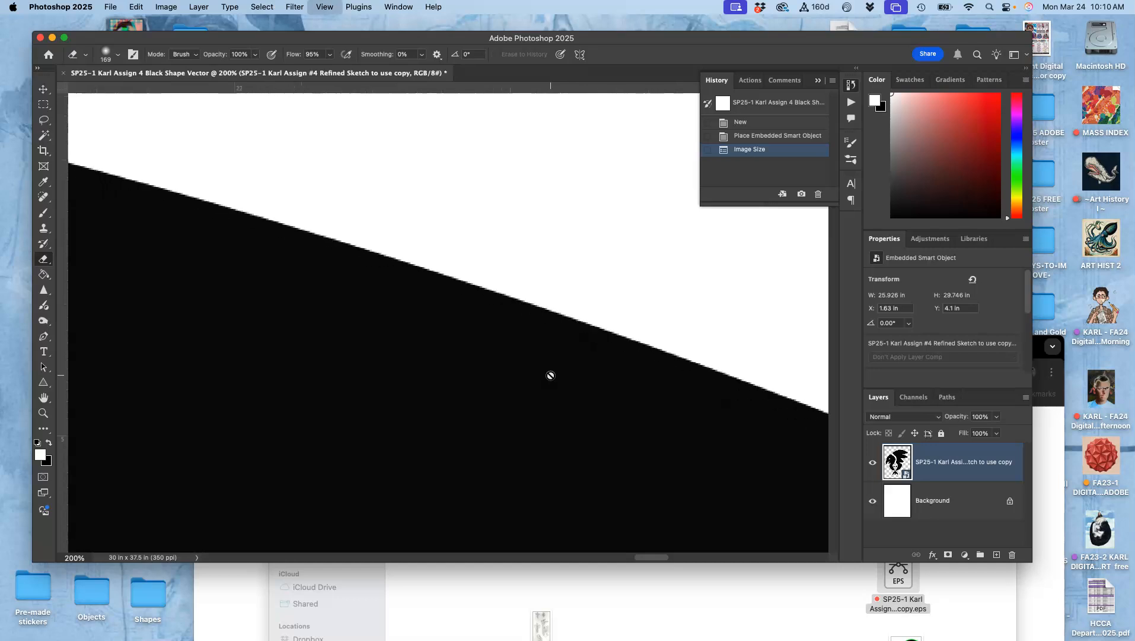
{"action": "key", "text": "super+equal"}
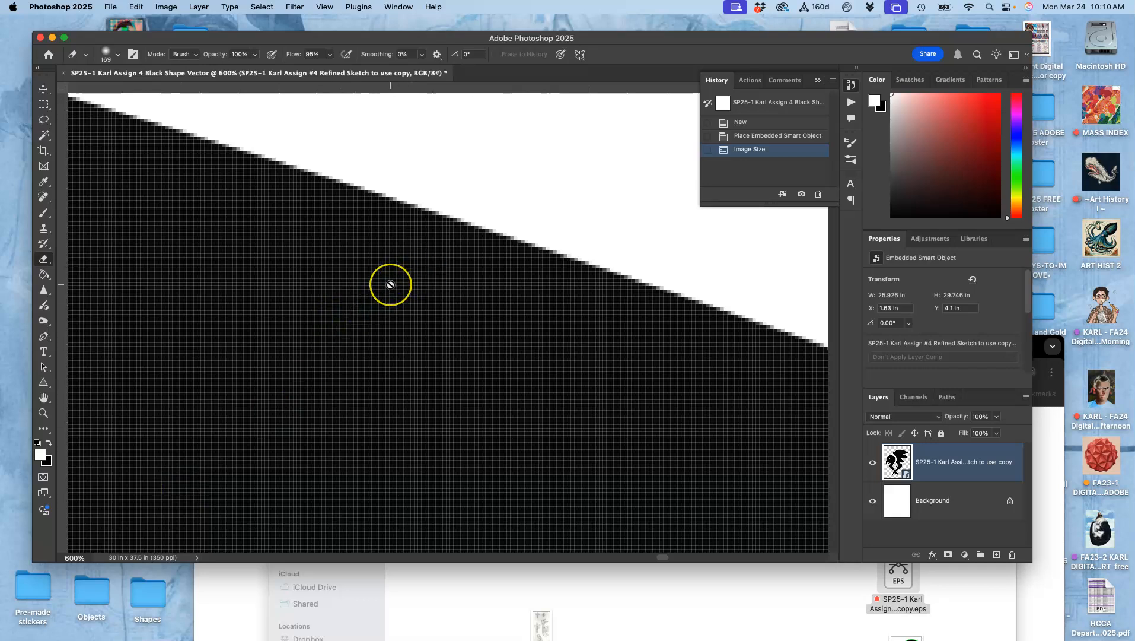
{"action": "key", "text": "super+minus"}
{"action": "key", "text": "super+minus"}
{"action": "key", "text": "super+minus"}
{"action": "key", "text": "super+minus"}
{"action": "key", "text": "super+minus"}
{"action": "key", "text": "super+minus"}
{"action": "key", "text": "super+minus"}
{"action": "key", "text": "super+minus"}
{"action": "key", "text": "super+minus"}
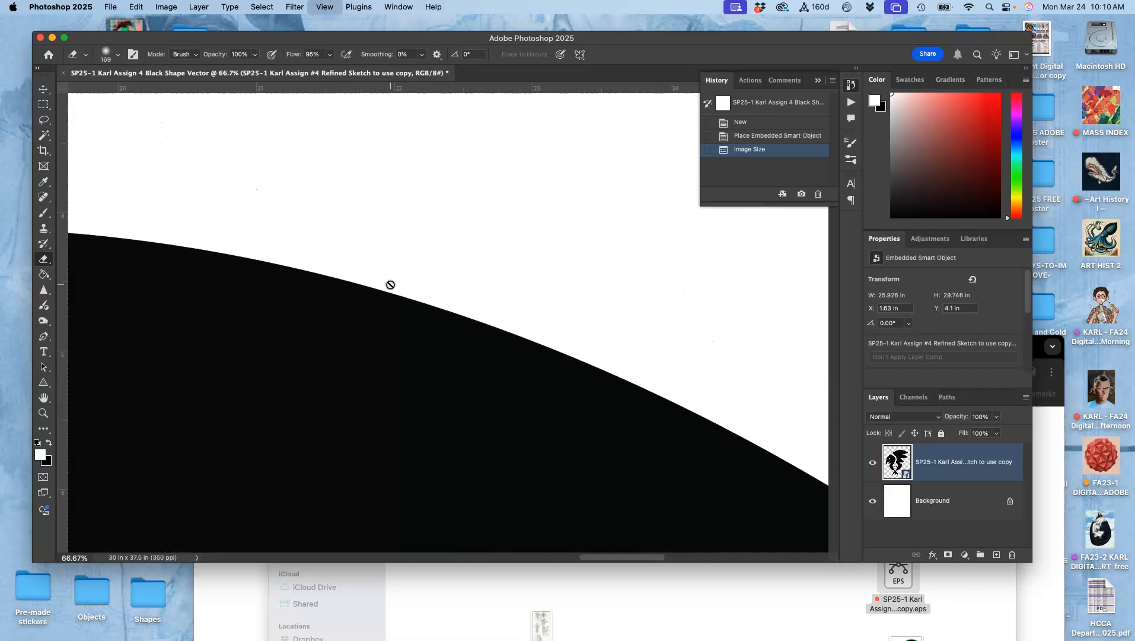
{"action": "key", "text": "super+minus"}
{"action": "key", "text": "super+minus"}
{"action": "key", "text": "super+minus"}
{"action": "key", "text": "super+minus"}
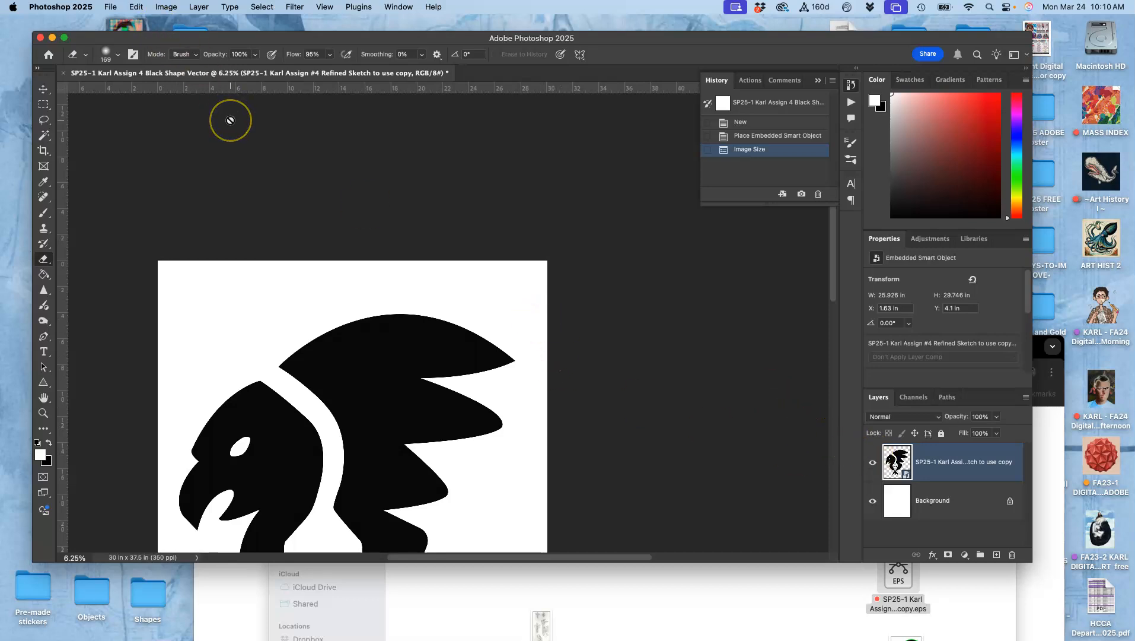
- Undo the image resize and fit the whole canvas on screen
{"action": "key", "text": "super+z"}
{"action": "key", "text": "super+0"}
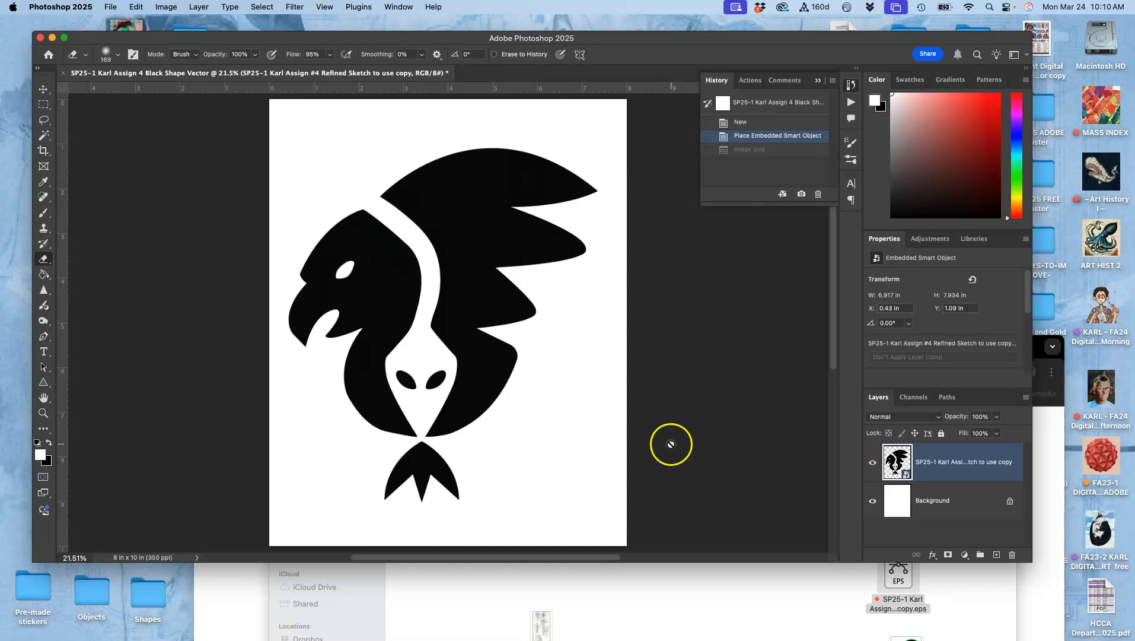
- Select the Background layer and duplicate it
{"action": "right_click", "coordinate": [955, 475]}
{"action": "left_click", "coordinate": [898, 502]}
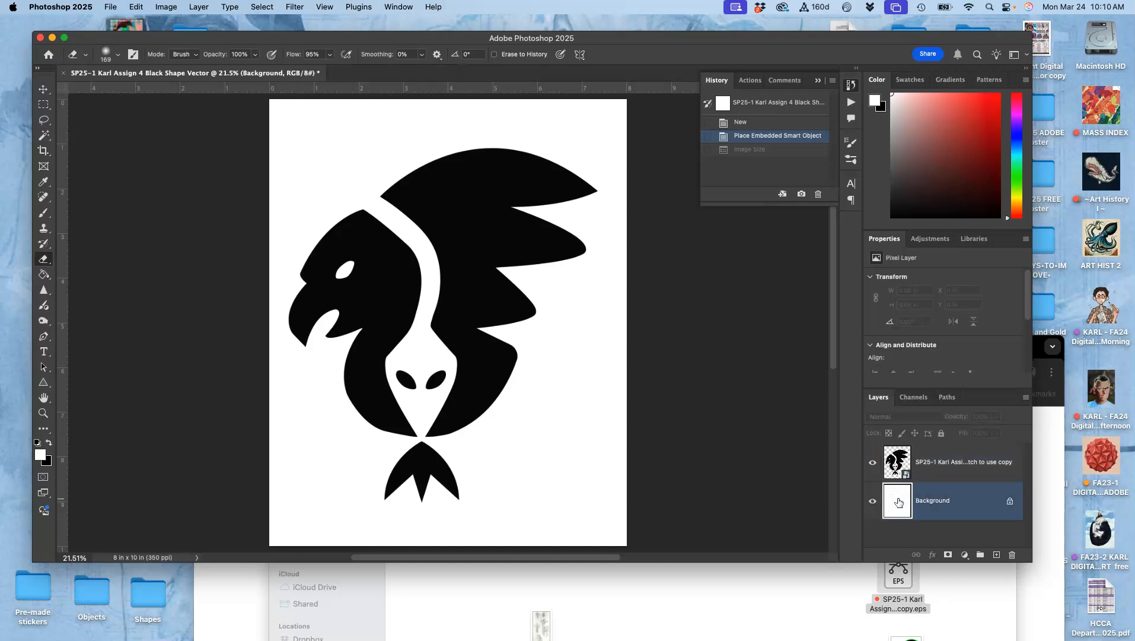
{"action": "key", "text": "super+j"}
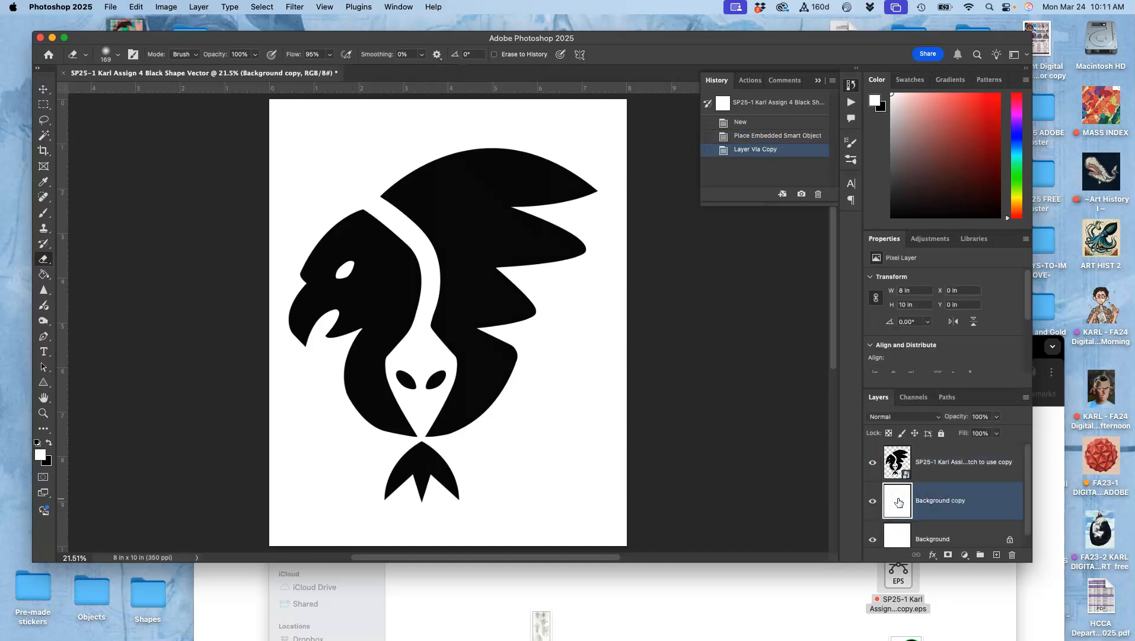
- Fill the Background copy layer with black
{"action": "left_click", "coordinate": [136, 7]}
{"action": "left_click", "coordinate": [143, 185]}
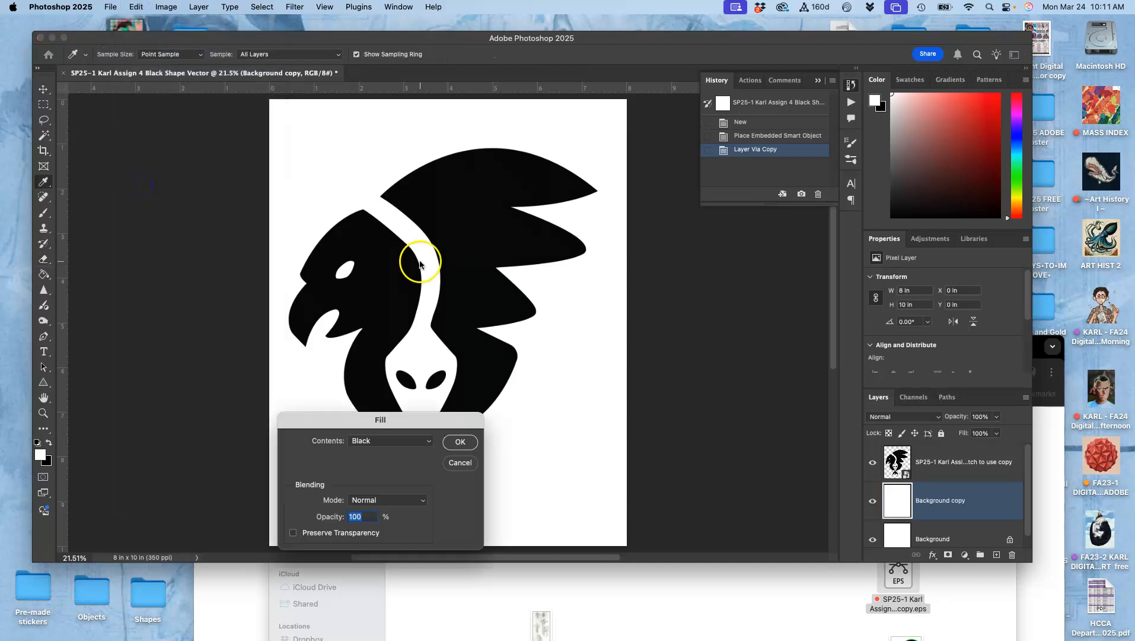
{"action": "left_click", "coordinate": [460, 442]}
{"action": "key", "text": "e"}
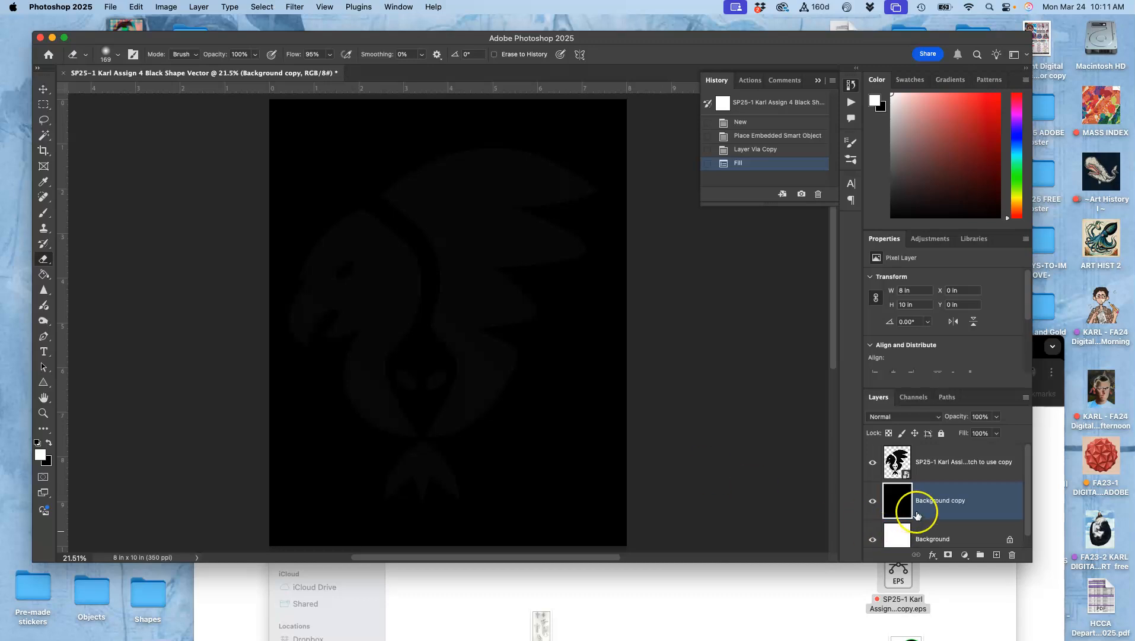
- Duplicate the black layer and fill the new copy with 50% Gray
{"action": "key", "text": "super+j"}
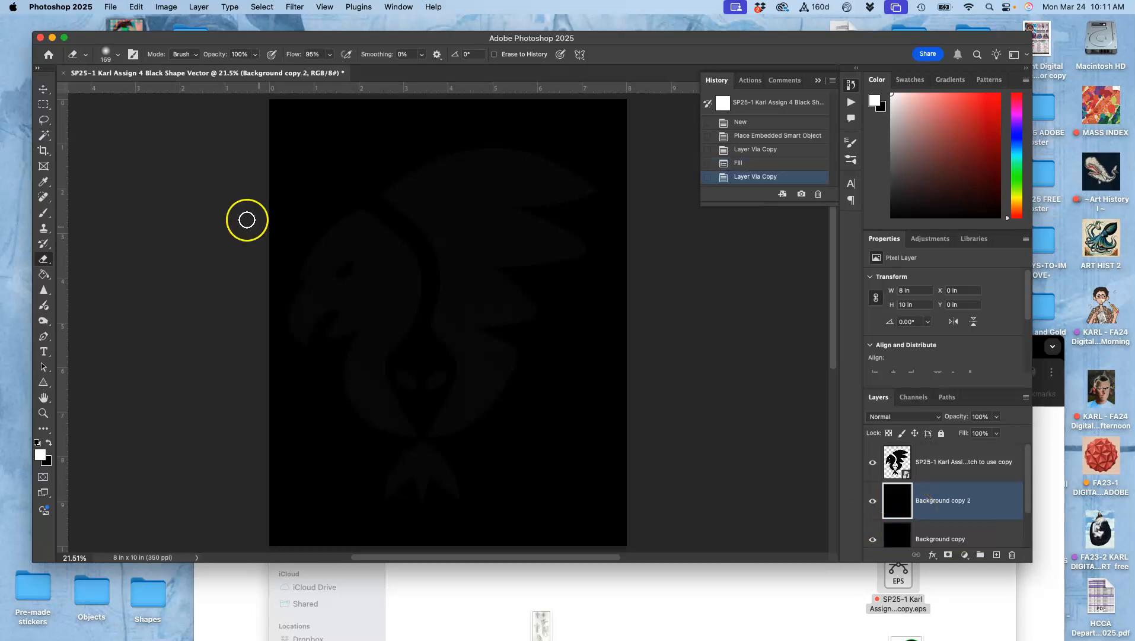
{"action": "left_click", "coordinate": [136, 7]}
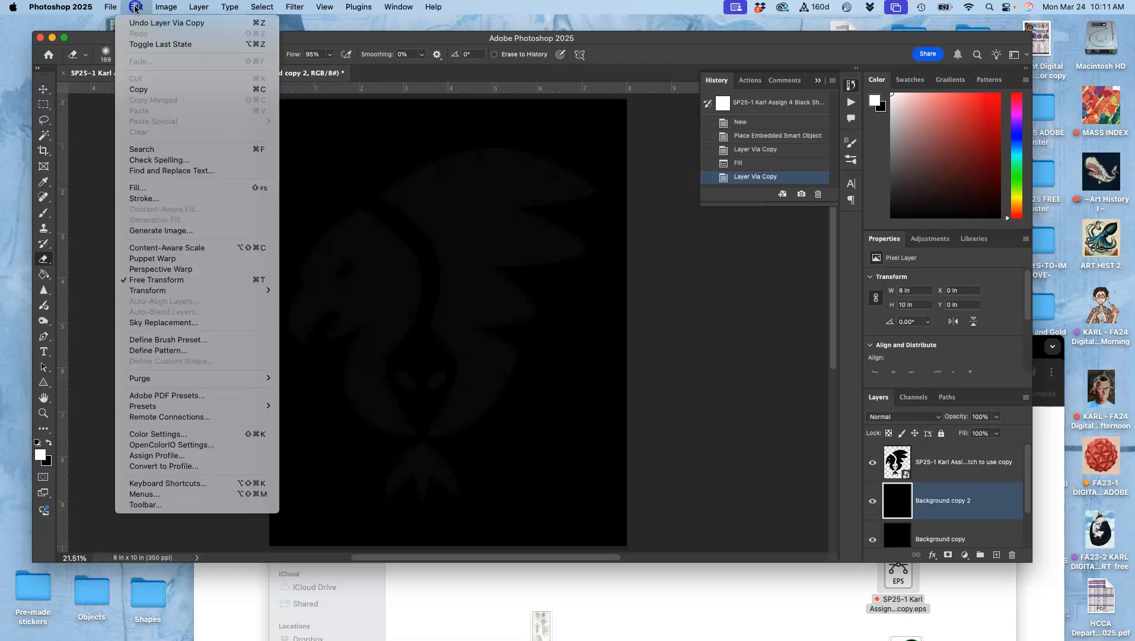
{"action": "left_click", "coordinate": [157, 190]}
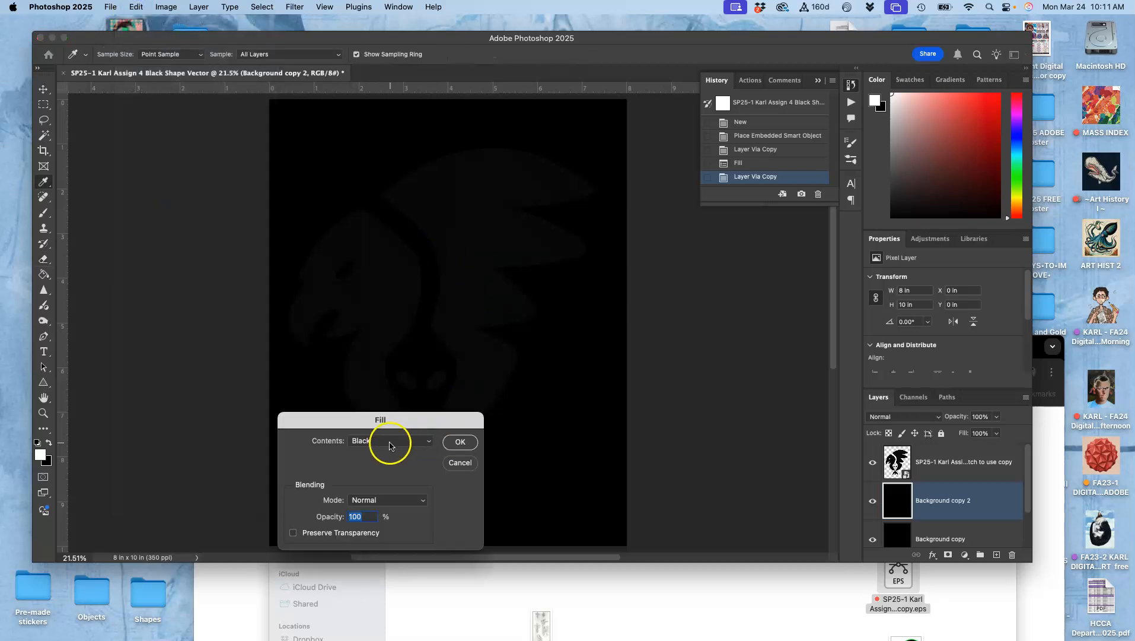
{"action": "left_click", "coordinate": [390, 443]}
{"action": "left_click", "coordinate": [385, 453]}
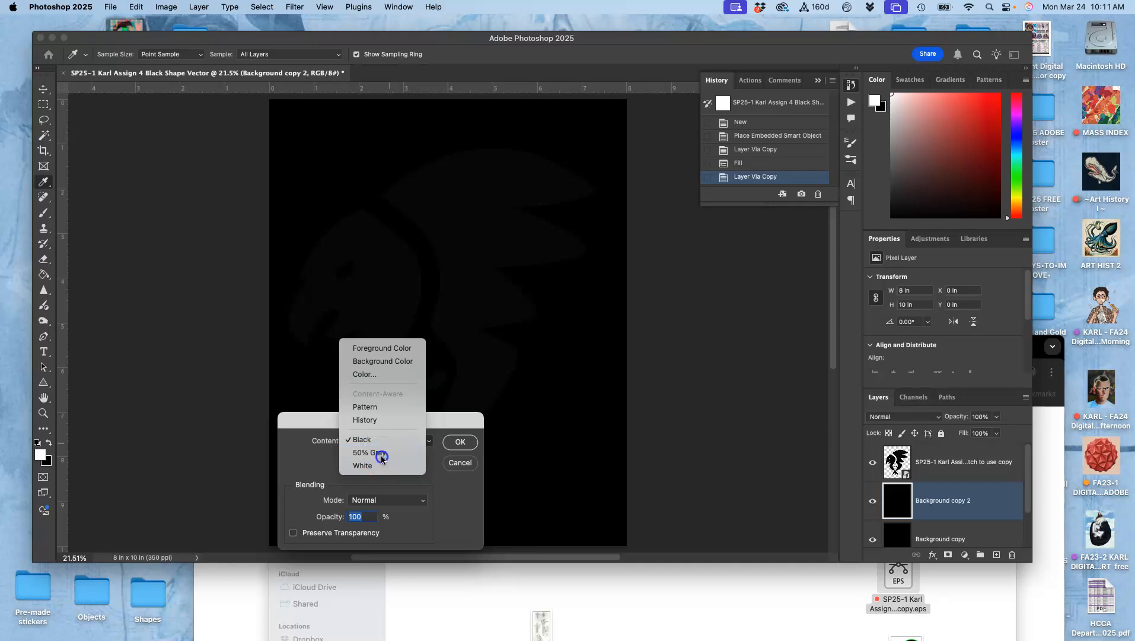
{"action": "left_click", "coordinate": [463, 444]}
- Enlarge the Layers panel so all four layers are listed
{"action": "scroll", "coordinate": [997, 477], "scroll_direction": "down", "scroll_amount": 2}
{"action": "scroll", "coordinate": [996, 474], "scroll_direction": "up", "scroll_amount": 2}
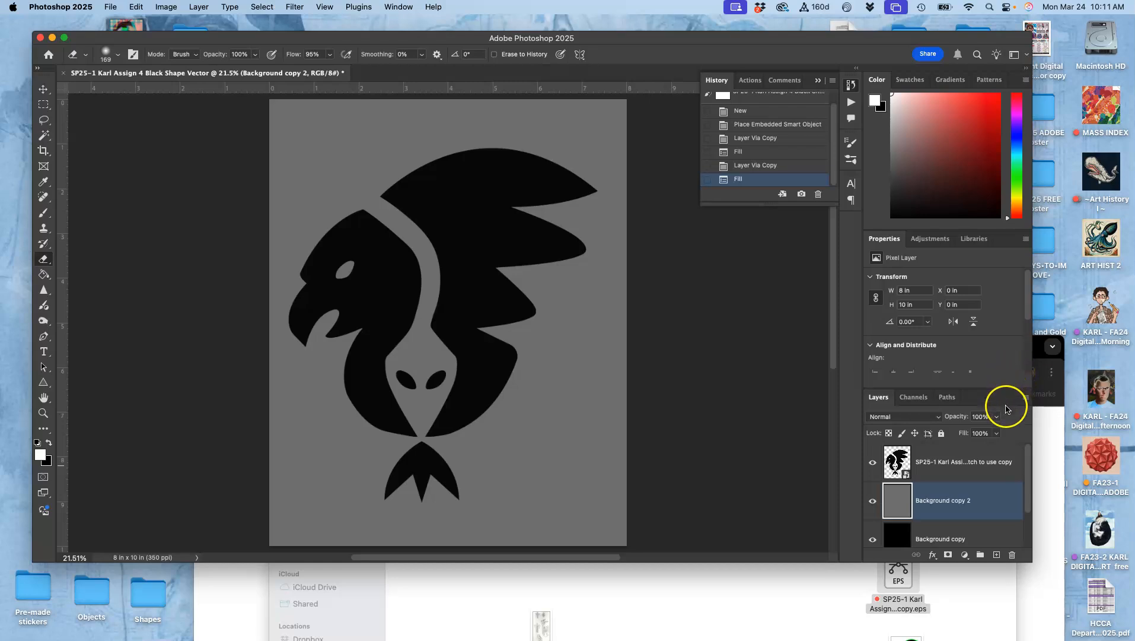
{"action": "left_click_drag", "start_coordinate": [1011, 389], "coordinate": [1010, 331]}
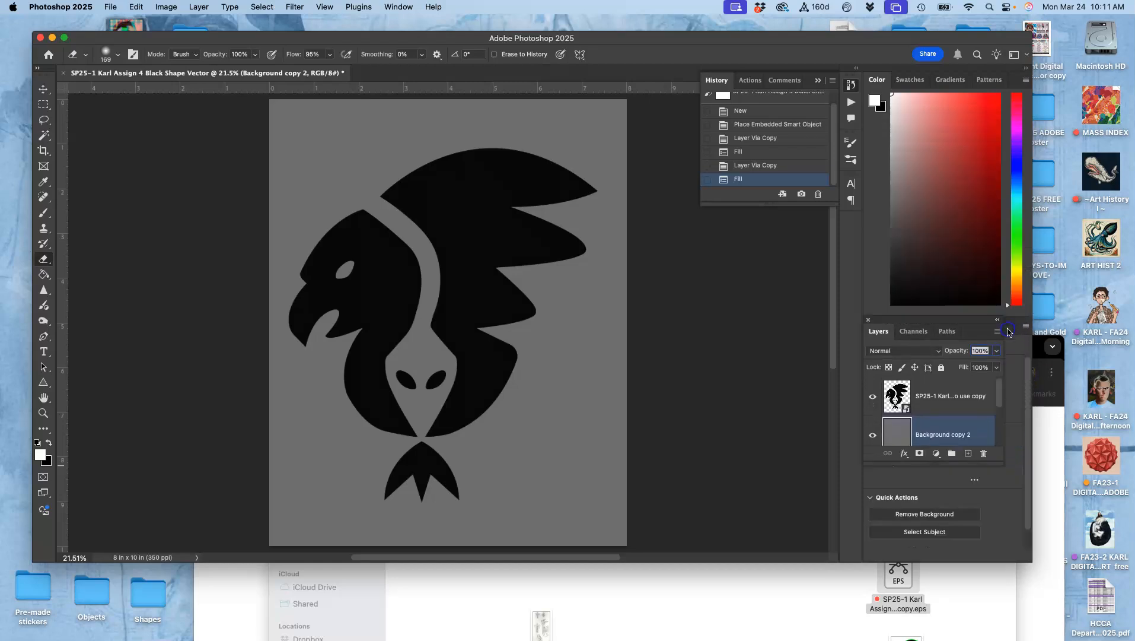
{"action": "left_click_drag", "start_coordinate": [991, 462], "coordinate": [995, 551]}
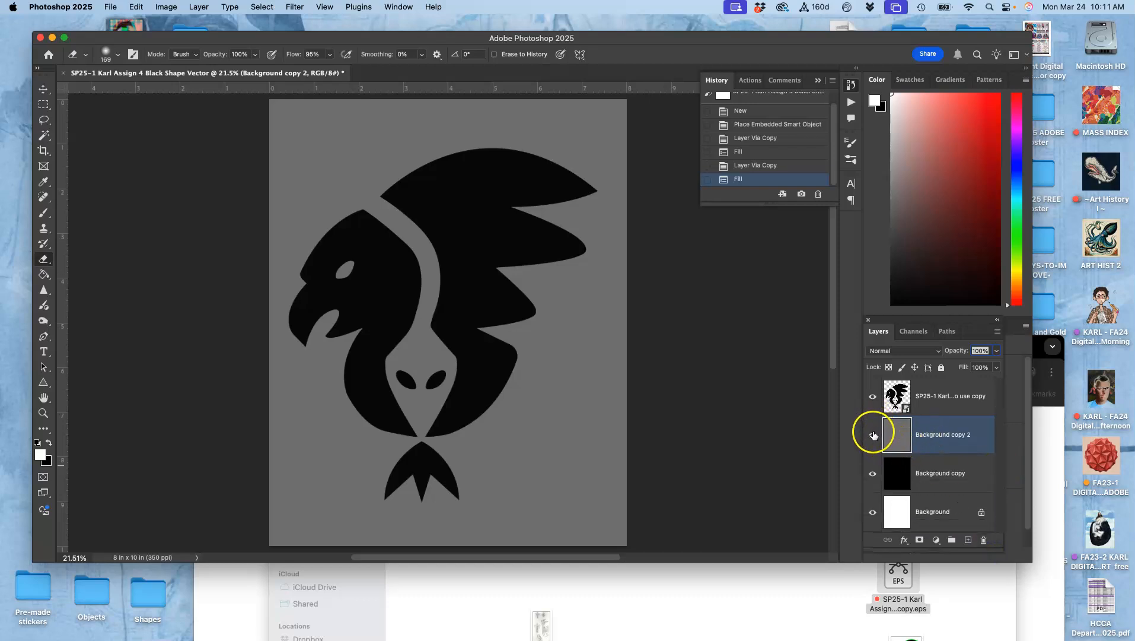
- Toggle the gray and black layers' visibility off and back on to compare backgrounds
{"action": "left_click", "coordinate": [873, 435]}
{"action": "left_click", "coordinate": [873, 473]}
{"action": "left_click", "coordinate": [873, 473]}
{"action": "left_click", "coordinate": [873, 435]}
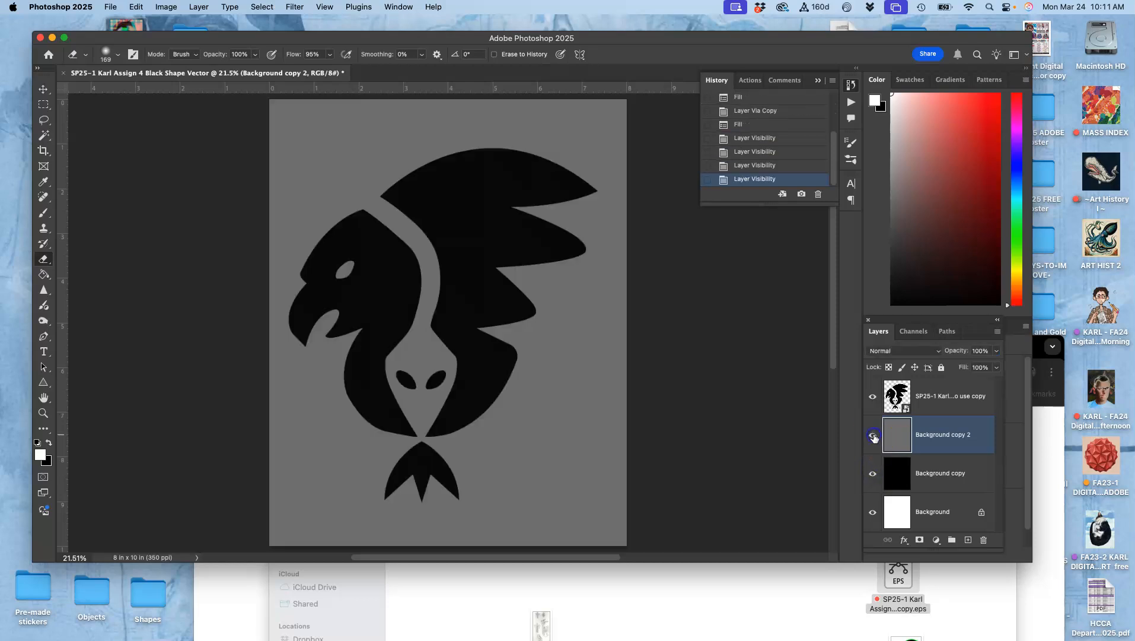
- Open the layer style for the bird logo layer and enable a Stroke effect
{"action": "left_click", "coordinate": [938, 387]}
{"action": "double_click", "coordinate": [938, 387]}
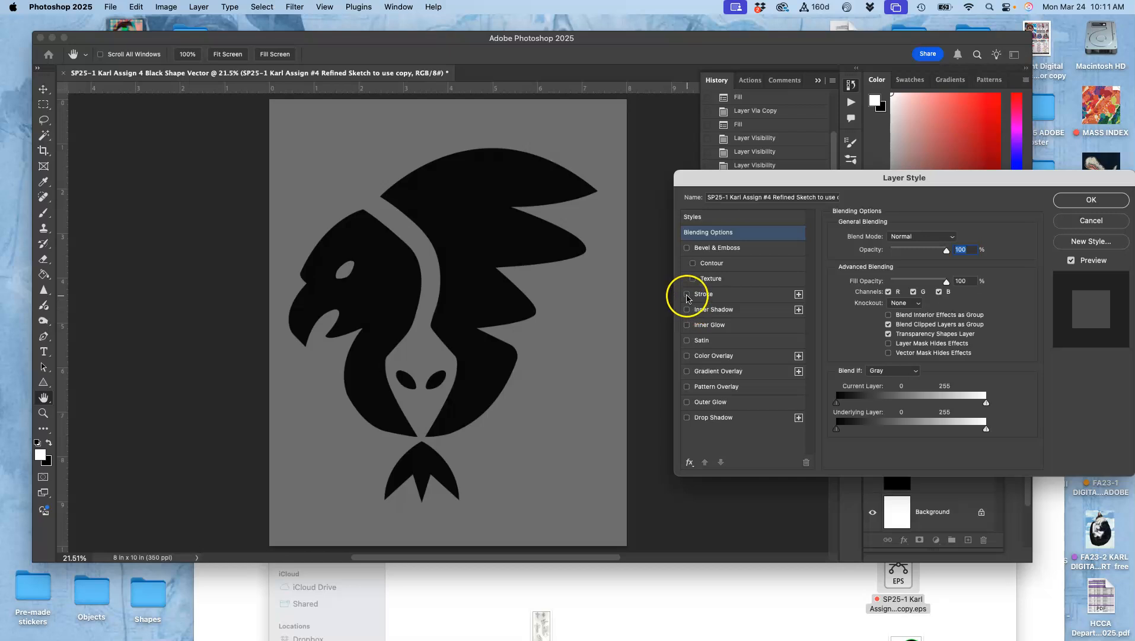
{"action": "left_click", "coordinate": [687, 296]}
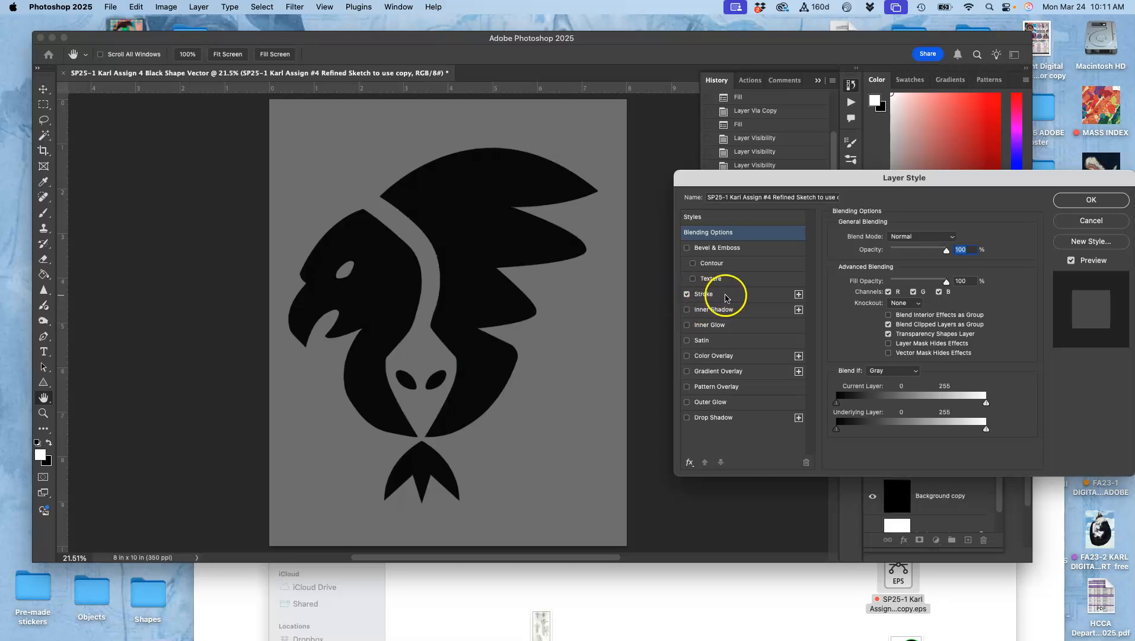
{"action": "left_click", "coordinate": [726, 295]}
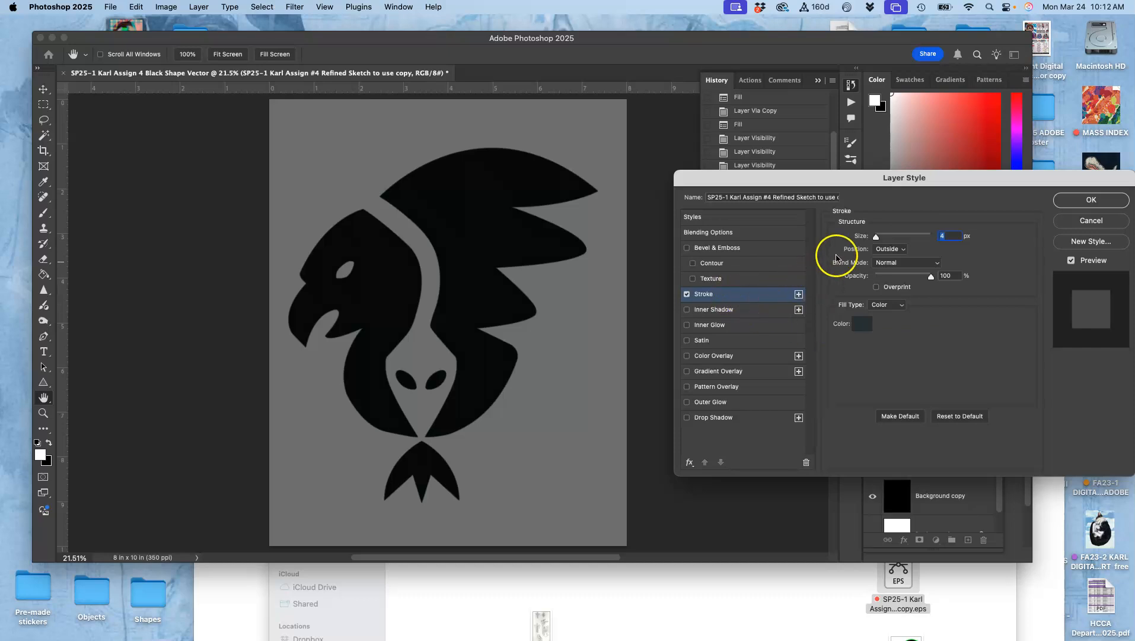
- Set the stroke colour to white
{"action": "left_click", "coordinate": [863, 323]}
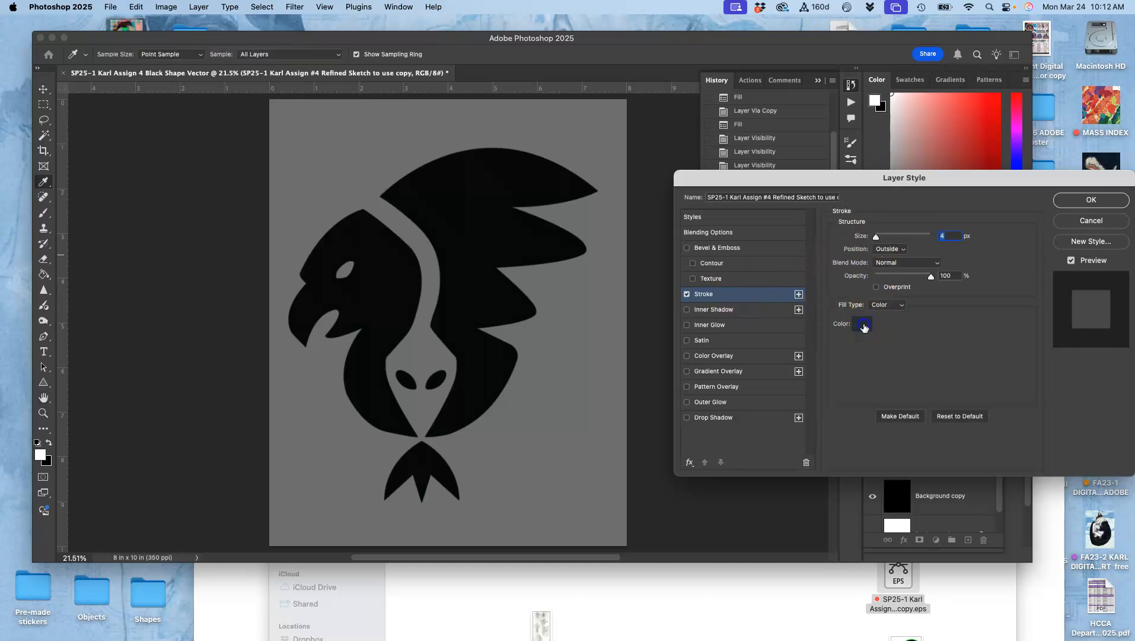
{"action": "mouse_move", "coordinate": [95, 382]}
{"action": "left_mouse_down"}
{"action": "mouse_move", "coordinate": [83, 400]}
{"action": "mouse_move", "coordinate": [59, 371]}
{"action": "mouse_move", "coordinate": [69, 363]}
{"action": "left_mouse_up"}
{"action": "left_click", "coordinate": [332, 373]}
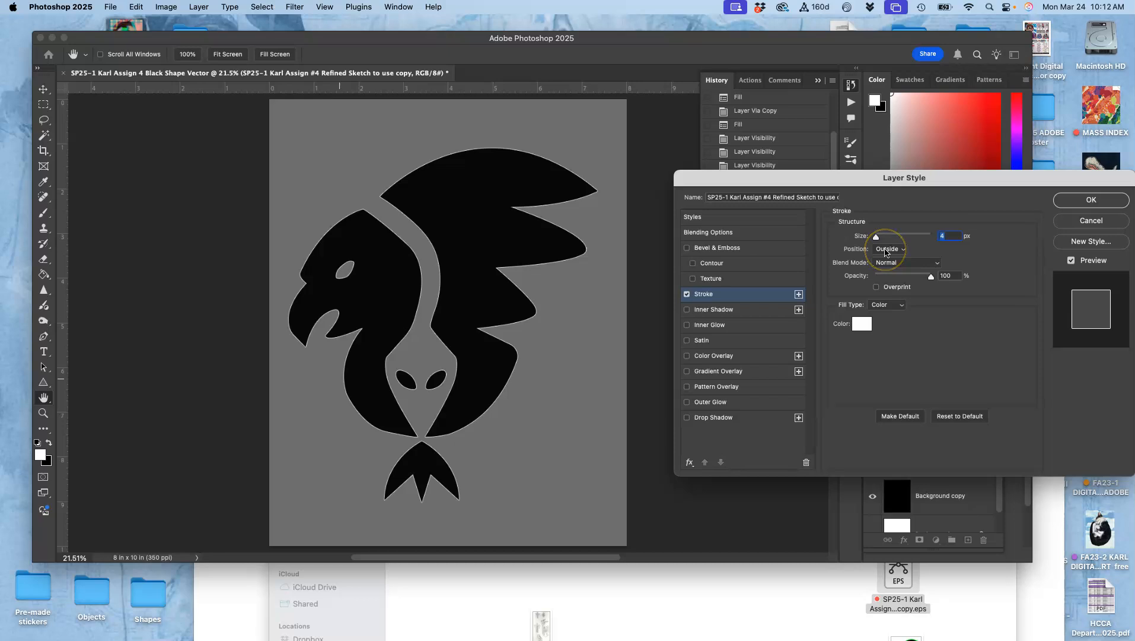
- Set the stroke to 18 px with its position centered, and apply the layer style
{"action": "left_click_drag", "start_coordinate": [879, 238], "coordinate": [886, 239]}
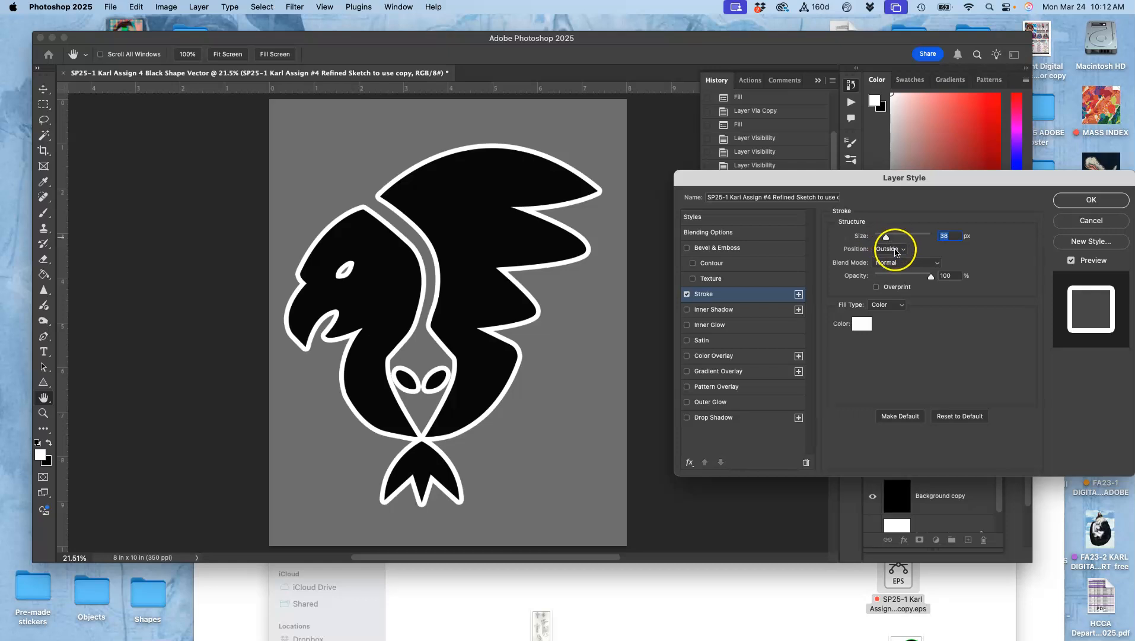
{"action": "left_click", "coordinate": [894, 250]}
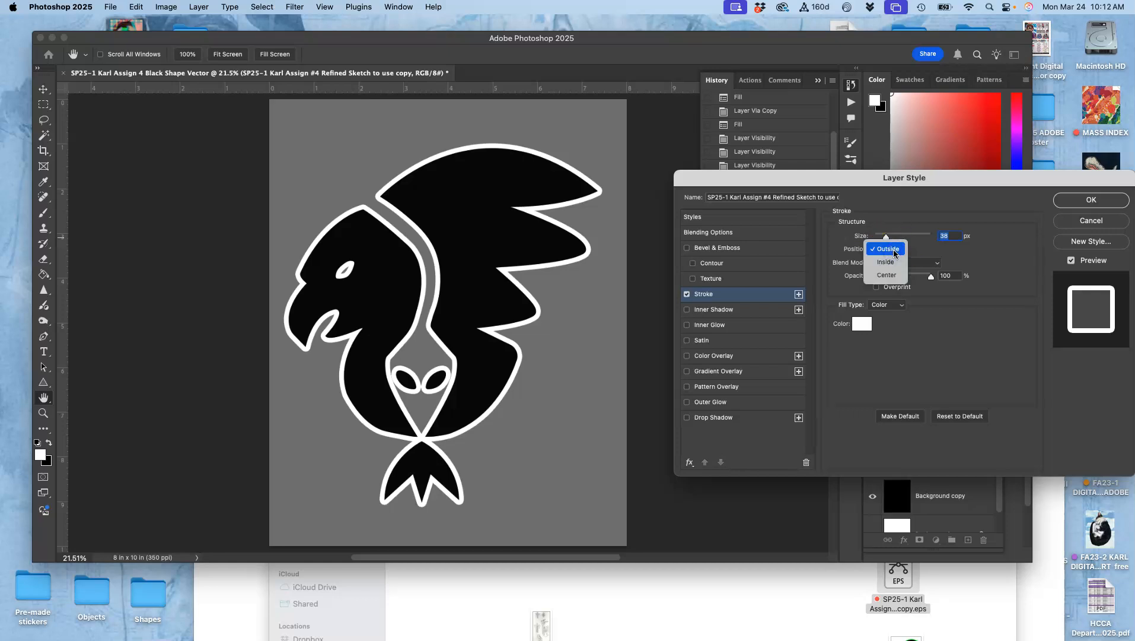
{"action": "left_click", "coordinate": [894, 263]}
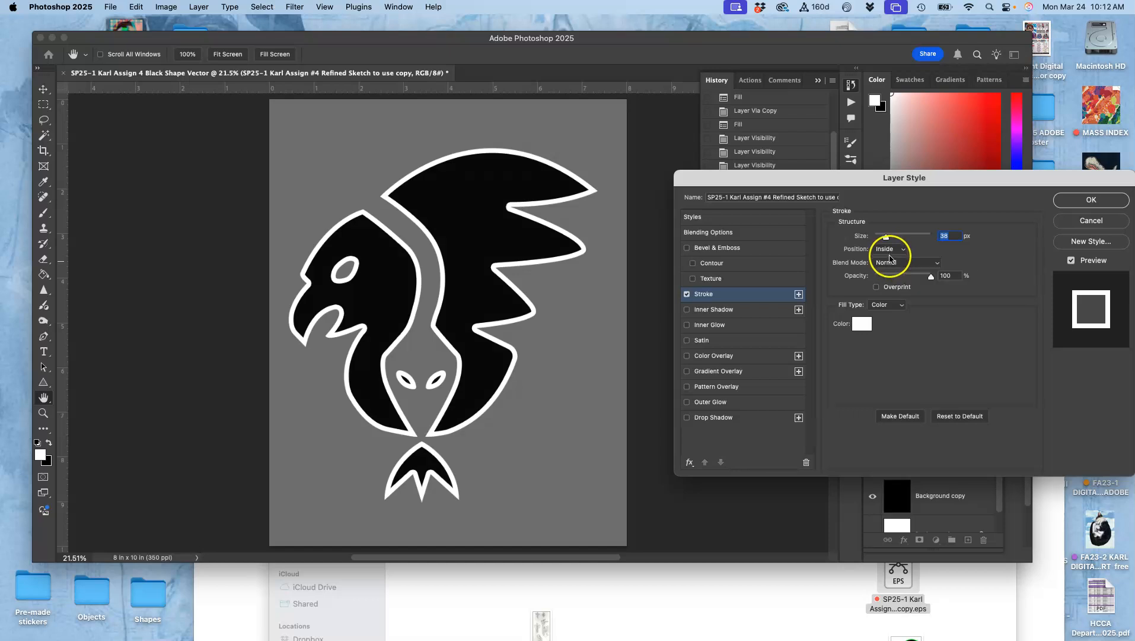
{"action": "left_click", "coordinate": [888, 249]}
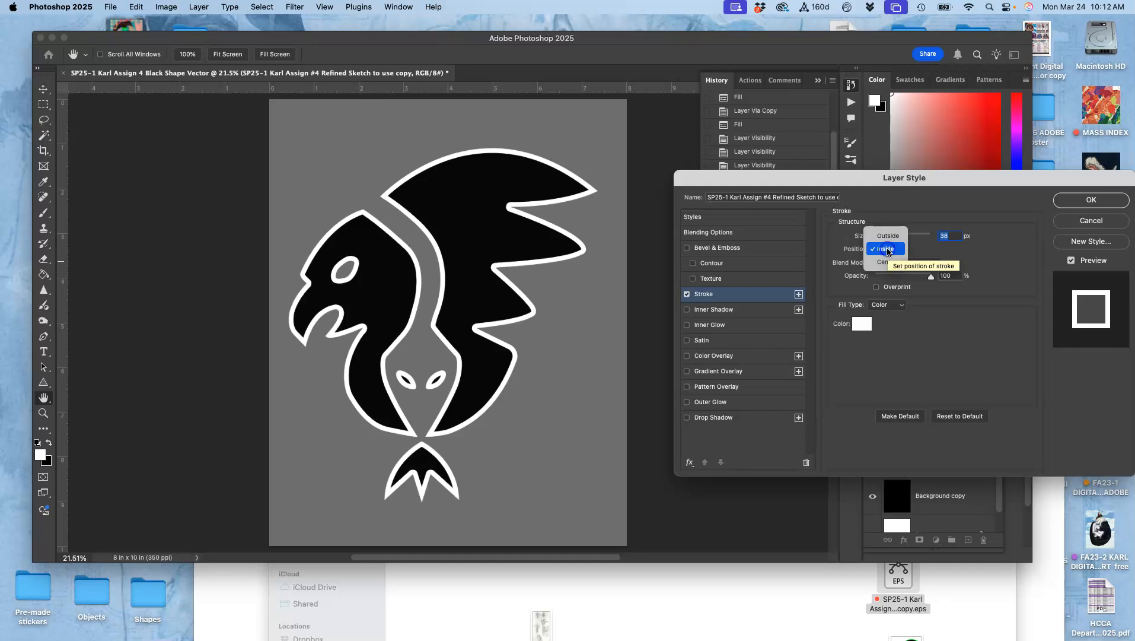
{"action": "left_click", "coordinate": [886, 261]}
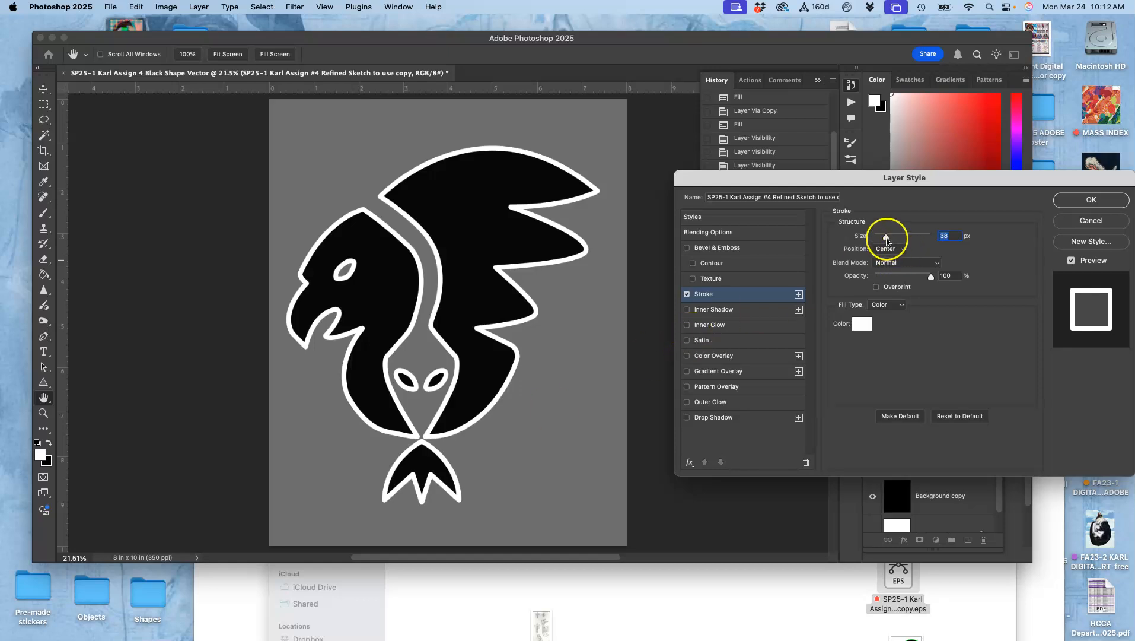
{"action": "left_click_drag", "start_coordinate": [888, 241], "coordinate": [882, 240]}
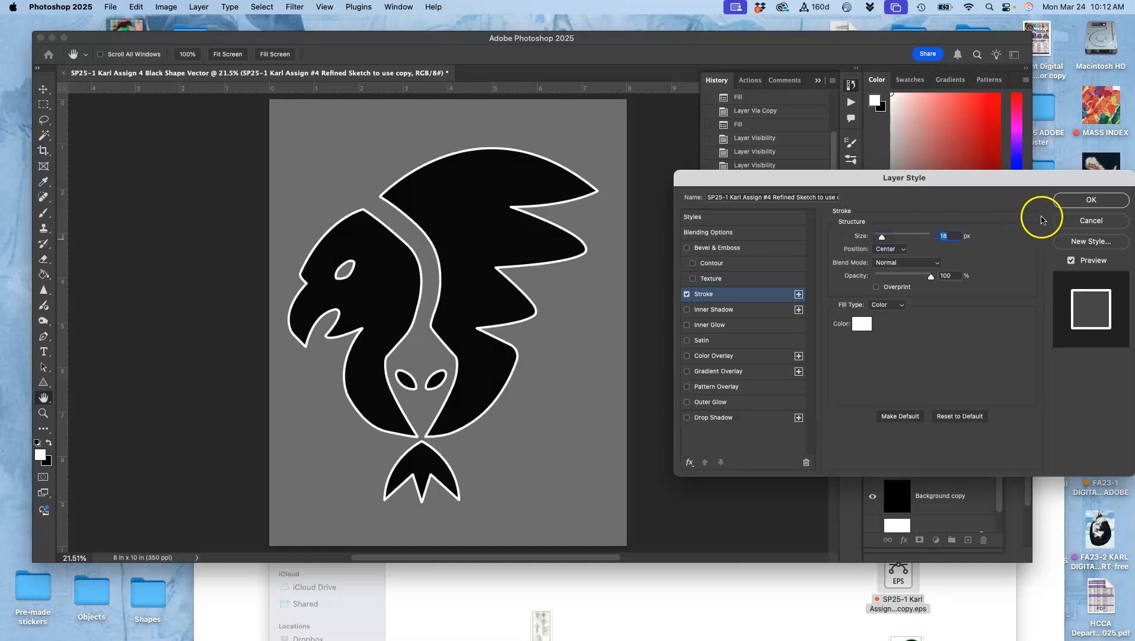
{"action": "left_click", "coordinate": [1091, 200]}
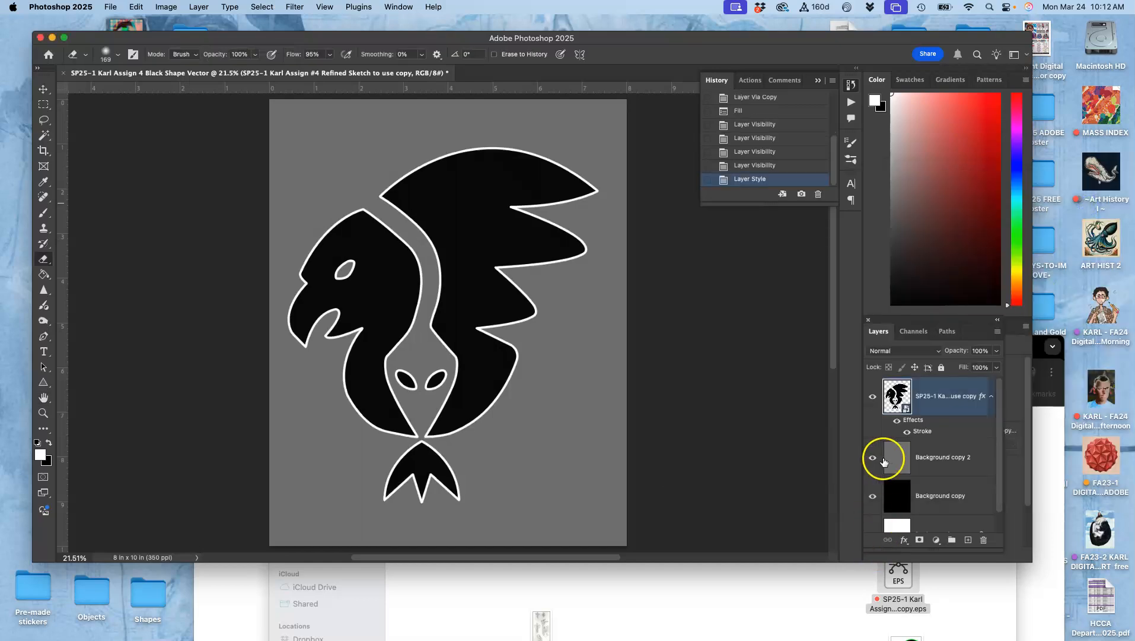
- Toggle the gray and black background layers off and back on to compare the stroked logo against each
{"action": "scroll", "coordinate": [882, 467], "scroll_direction": "down", "scroll_amount": 1}
{"action": "left_click", "coordinate": [873, 437]}
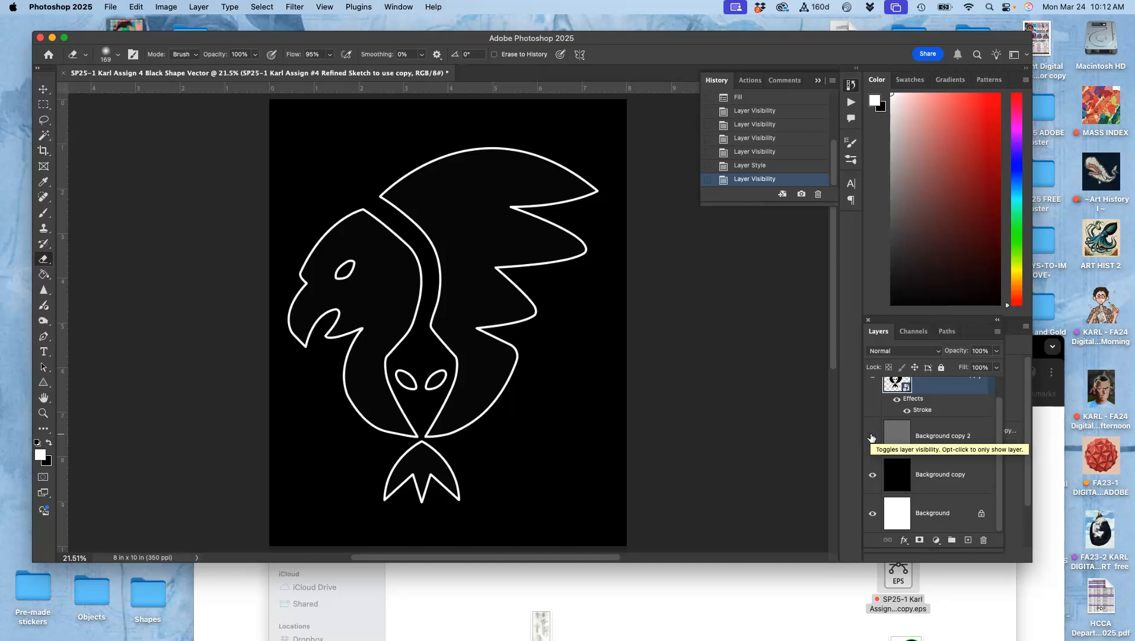
{"action": "left_click", "coordinate": [874, 478]}
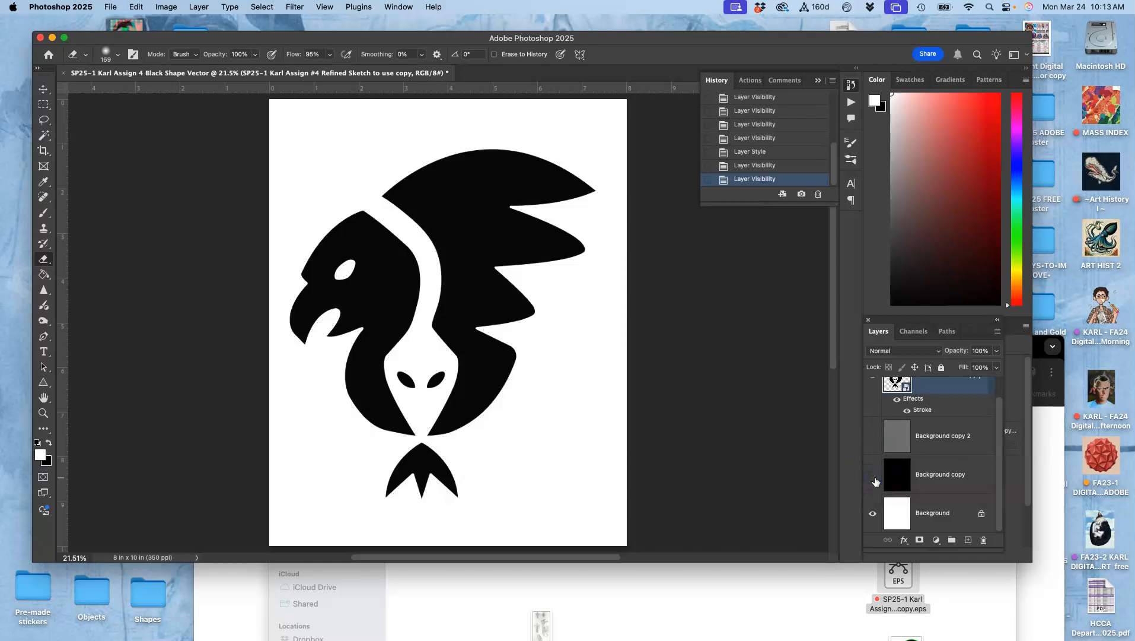
{"action": "left_click", "coordinate": [874, 478]}
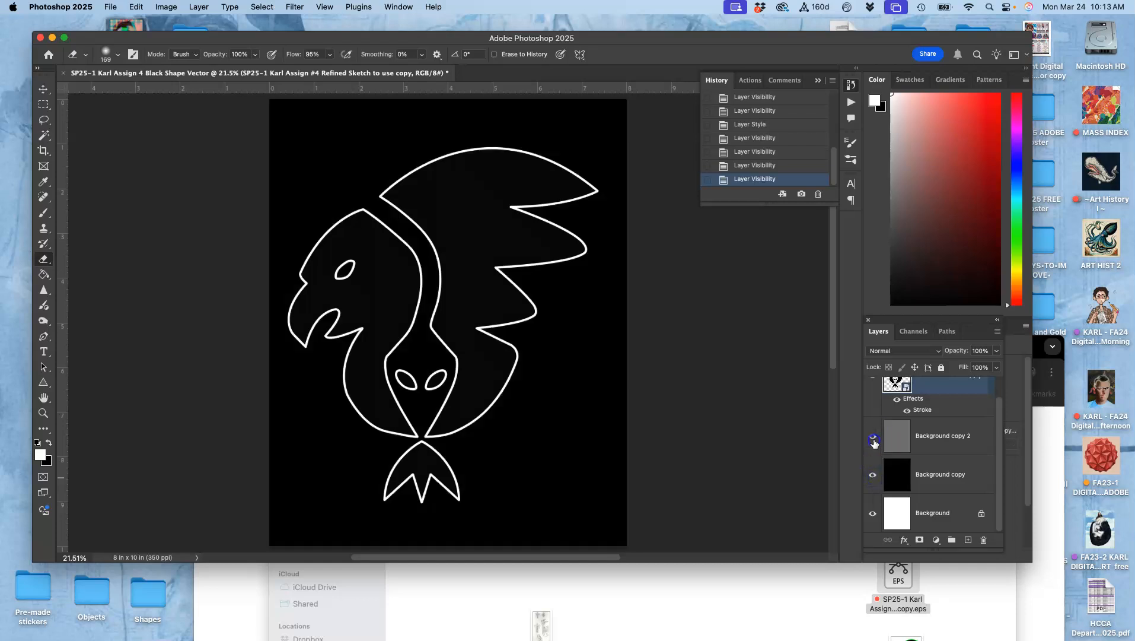
{"action": "left_click", "coordinate": [874, 442]}
- Hide the gray, black and white background layers so only the logo shows on transparency
{"action": "scroll", "coordinate": [874, 443], "scroll_direction": "up", "scroll_amount": 1}
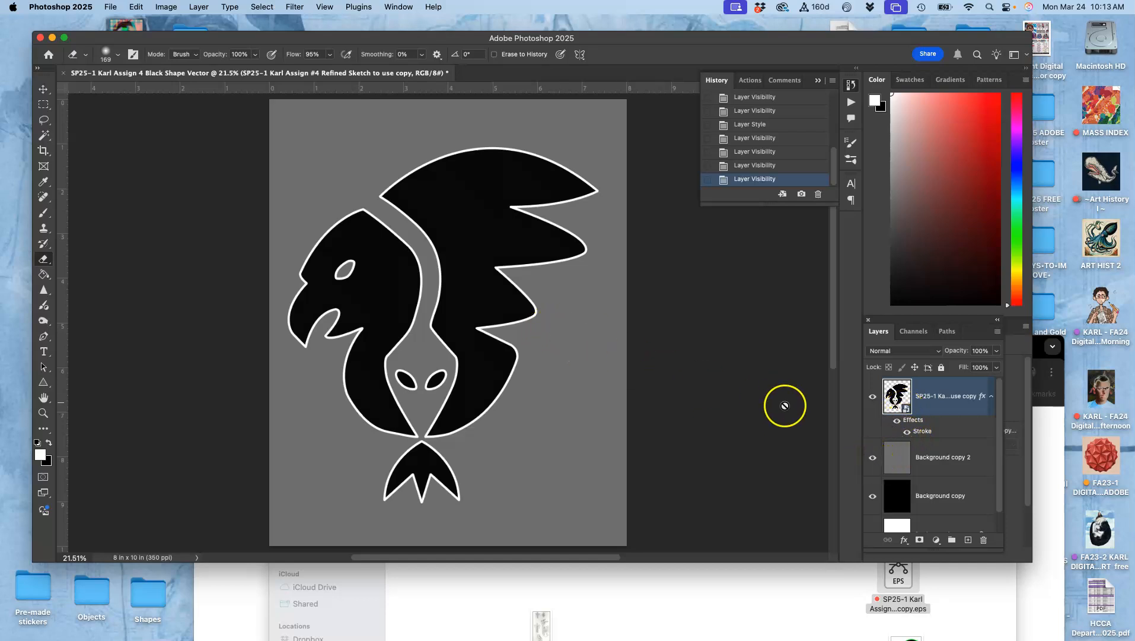
{"action": "left_click", "coordinate": [873, 457]}
{"action": "left_click", "coordinate": [873, 495]}
{"action": "scroll", "coordinate": [876, 501], "scroll_direction": "down", "scroll_amount": 1}
{"action": "left_click", "coordinate": [870, 517]}
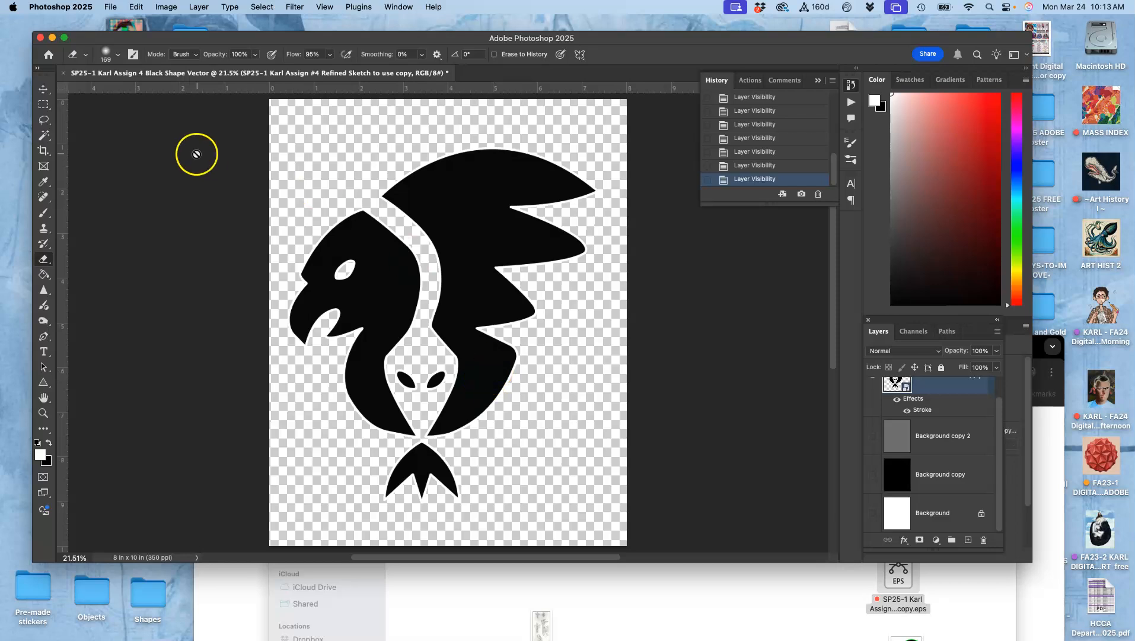
- Move the logo slightly to the right with the Move tool
{"action": "left_click", "coordinate": [43, 89]}
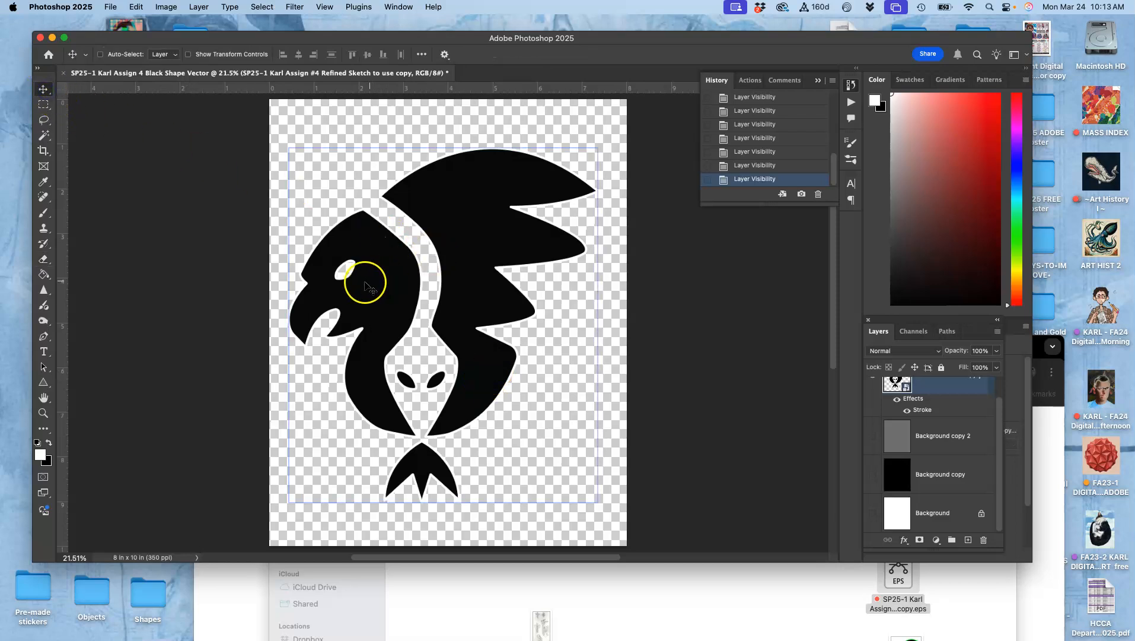
{"action": "left_click_drag", "start_coordinate": [483, 212], "coordinate": [491, 214]}
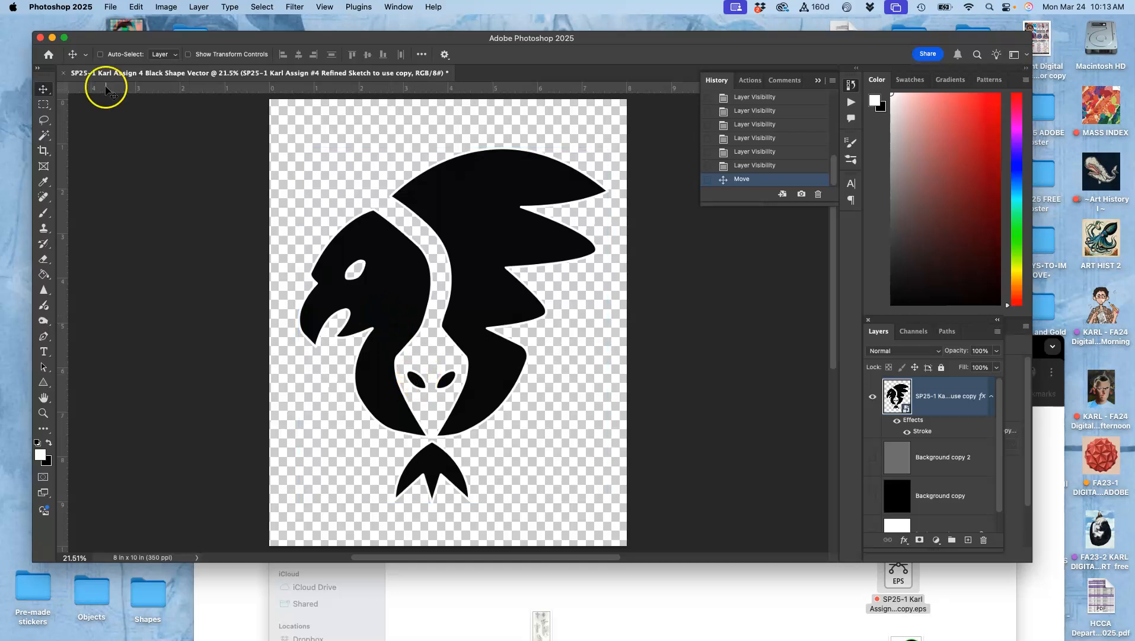
- Save the document as a Photoshop file on the Desktop
{"action": "left_click", "coordinate": [111, 7]}
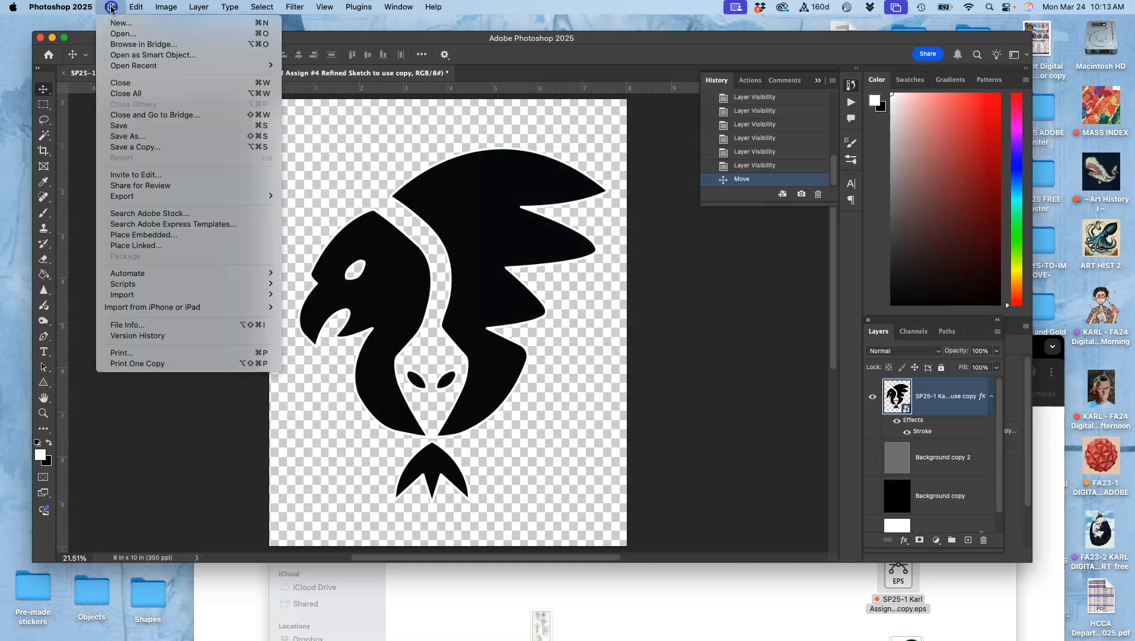
{"action": "left_click", "coordinate": [118, 126]}
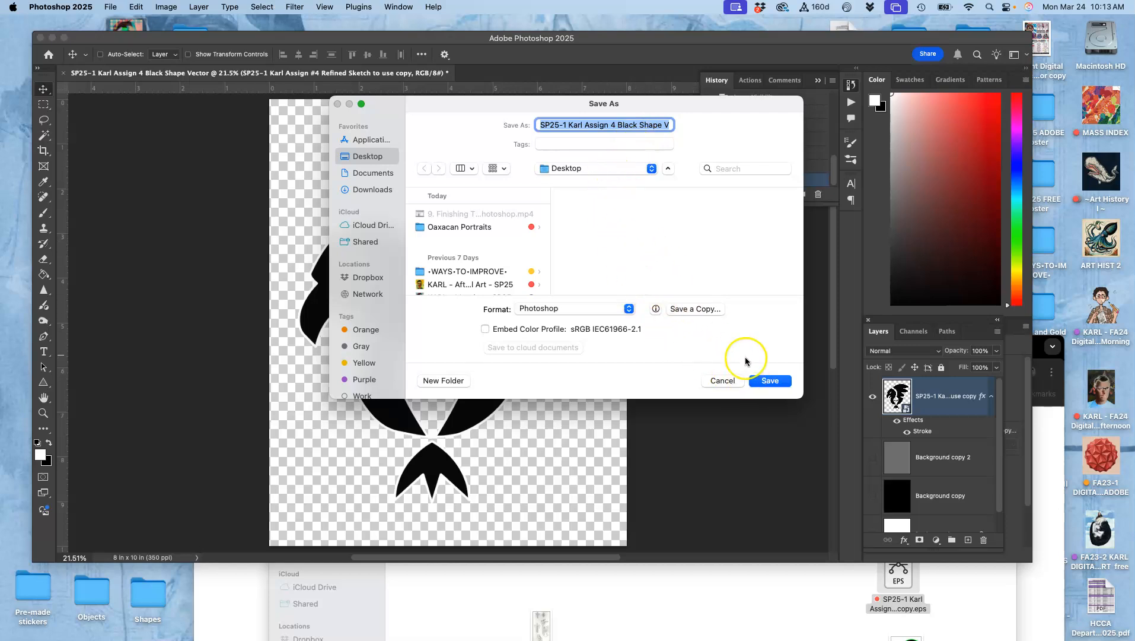
{"action": "left_click", "coordinate": [767, 380]}
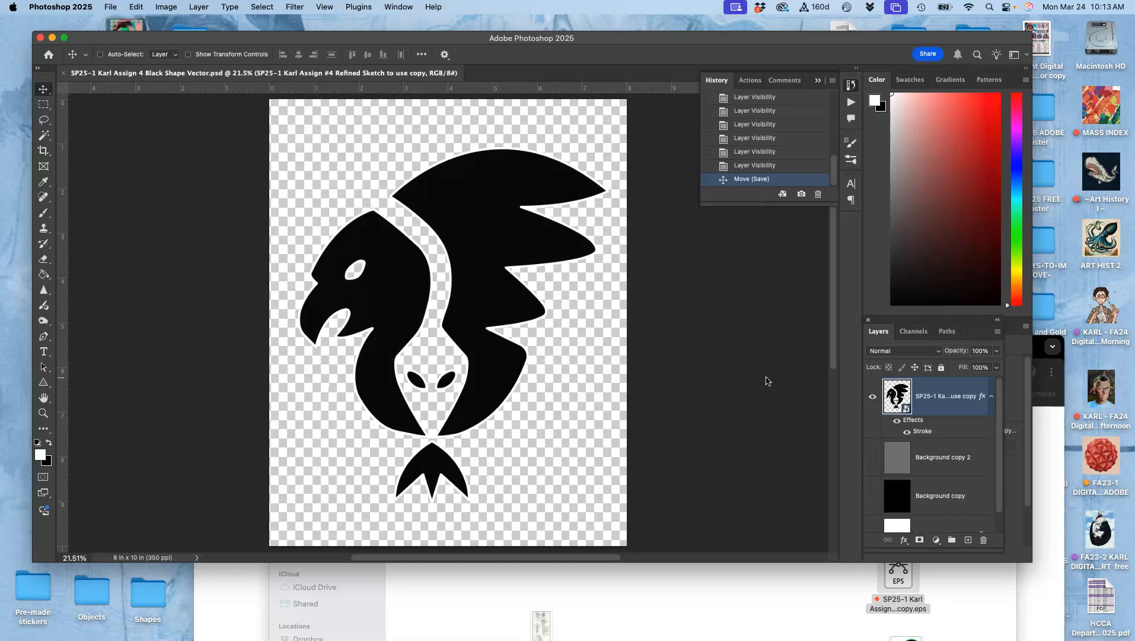
- Save a copy of the document in PNG format on the Desktop
{"action": "left_click", "coordinate": [109, 8]}
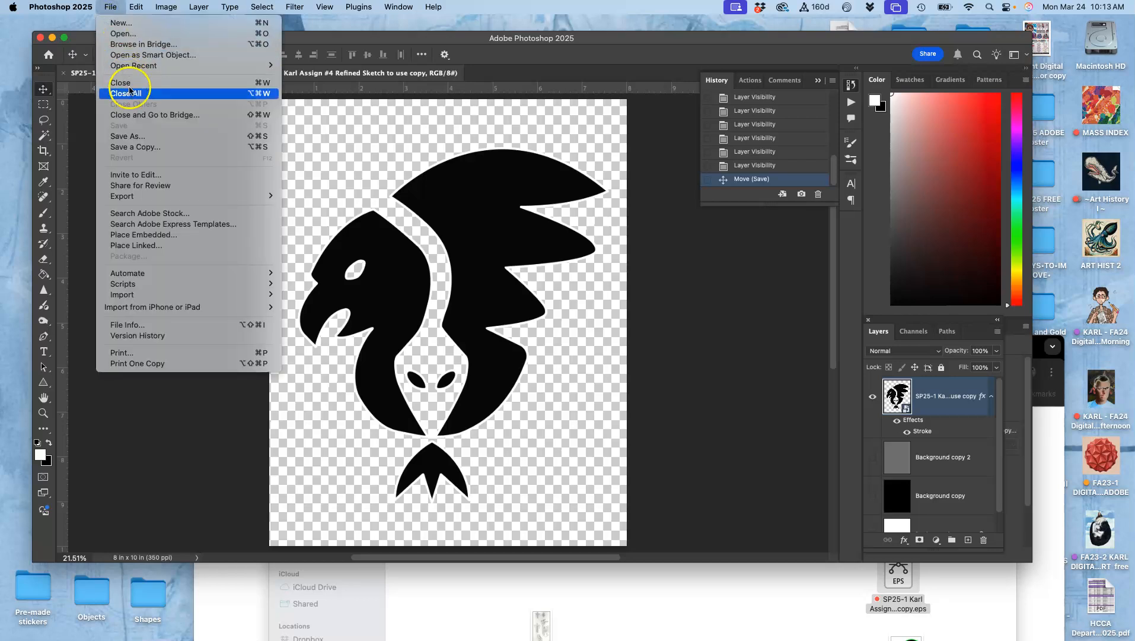
{"action": "left_click", "coordinate": [139, 147]}
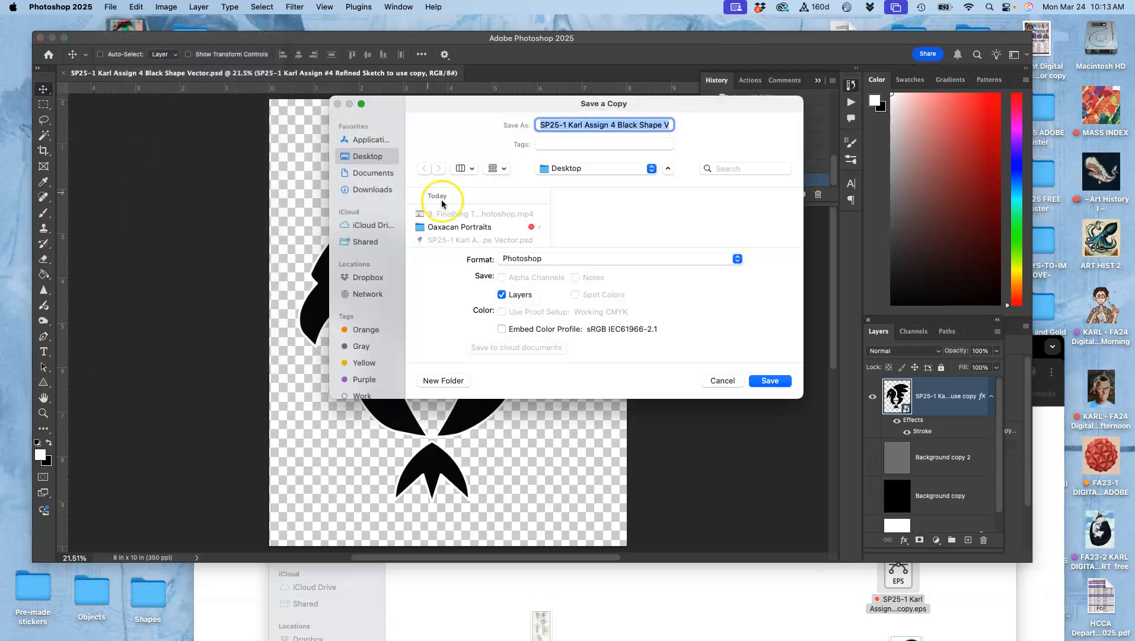
{"action": "left_click", "coordinate": [561, 259]}
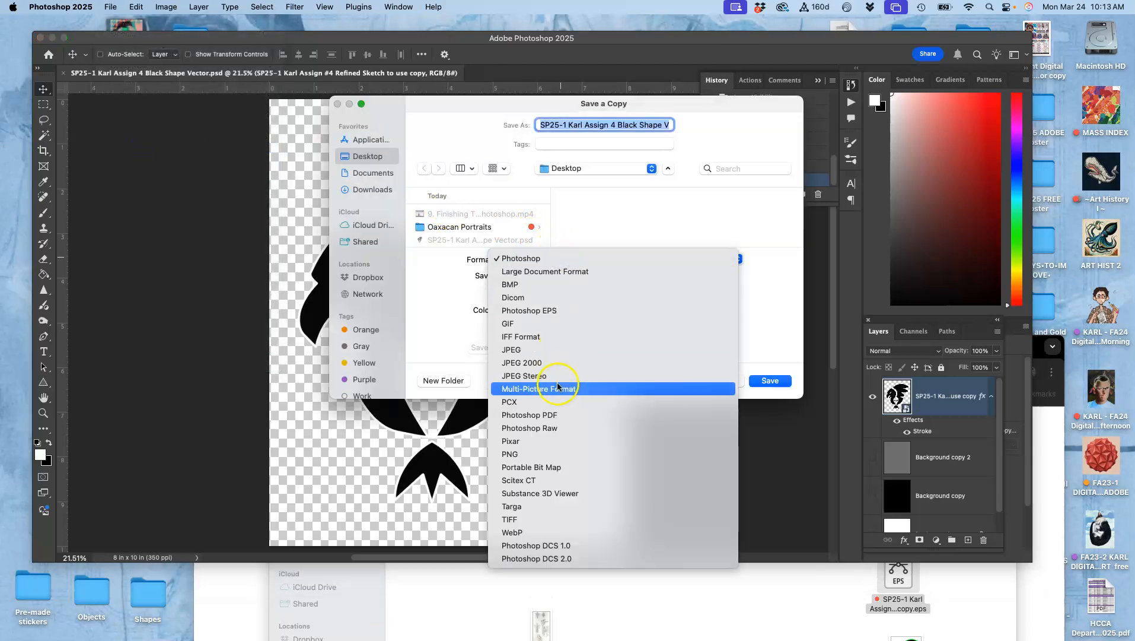
{"action": "left_click", "coordinate": [551, 453]}
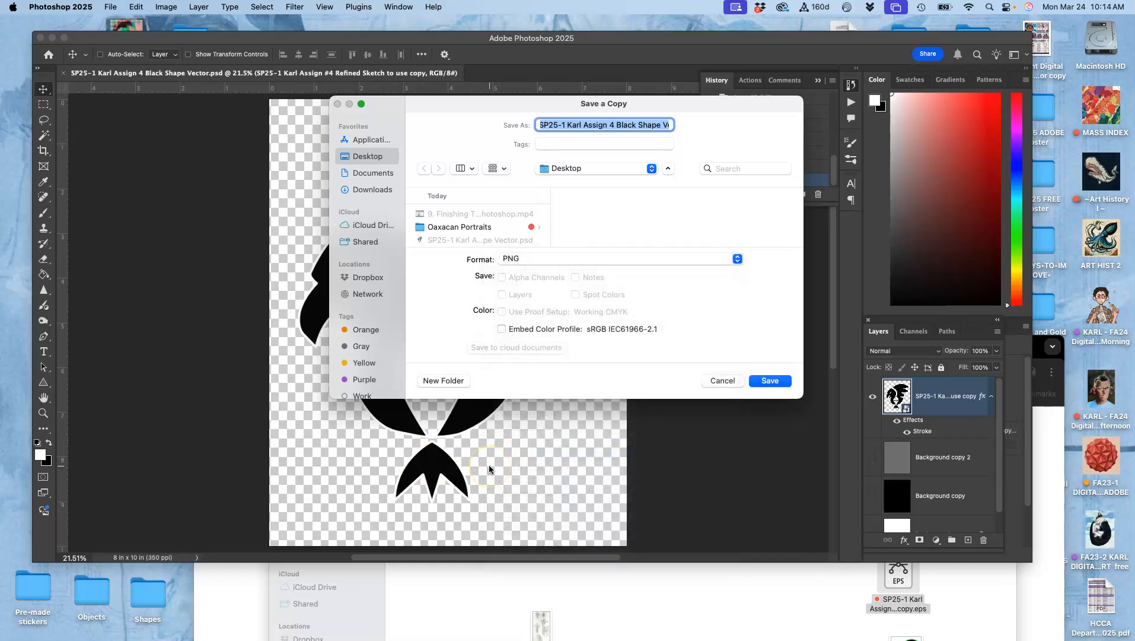
{"action": "left_click", "coordinate": [769, 380]}
{"action": "left_click", "coordinate": [571, 291]}
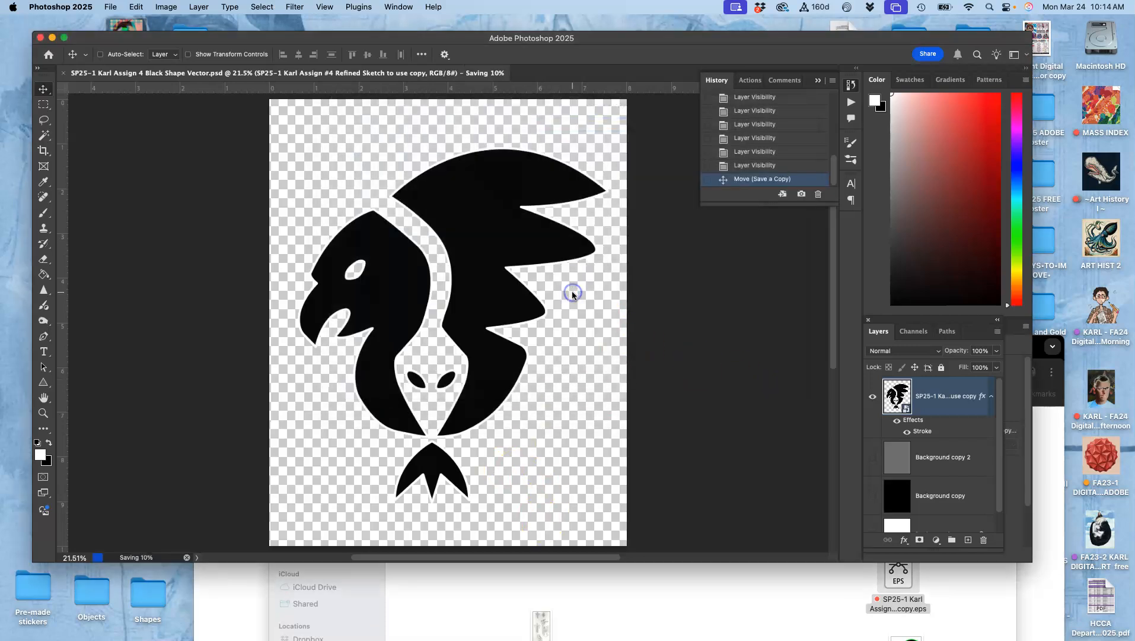
- Open the saved PNG from the desktop to check it, then close the preview
{"action": "key", "text": "F11"}
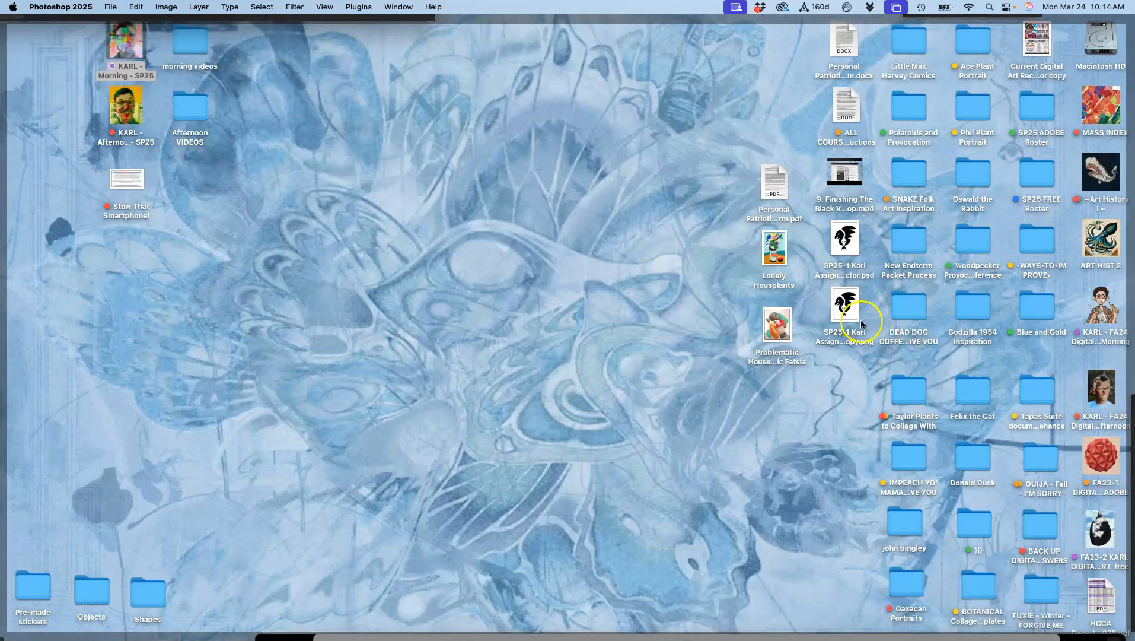
{"action": "left_click", "coordinate": [850, 316]}
{"action": "double_click", "coordinate": [850, 316]}
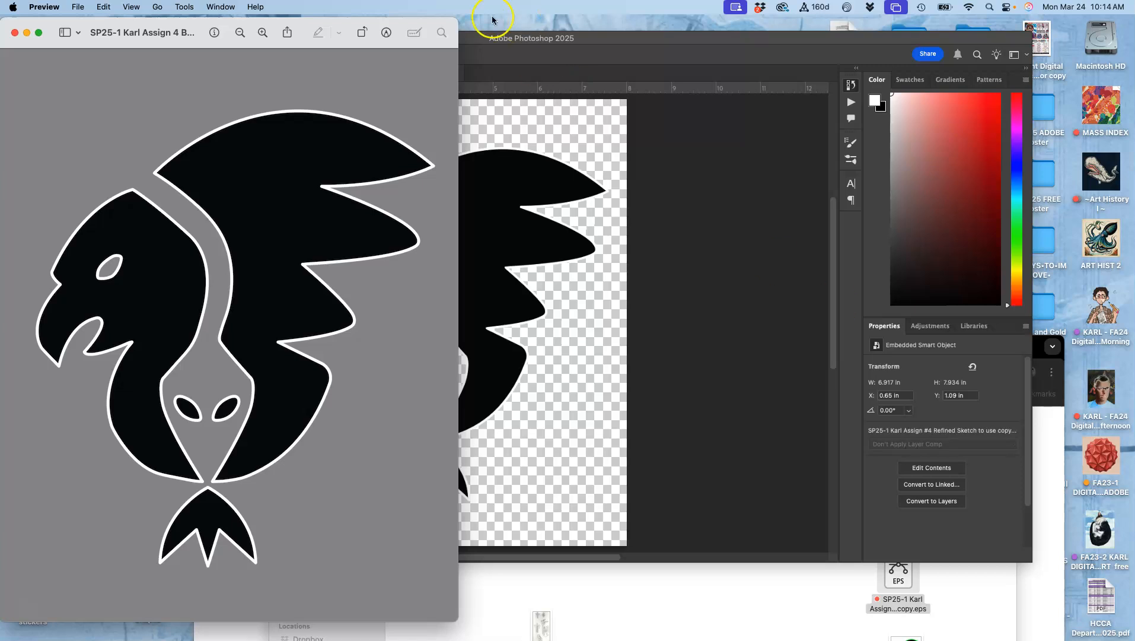
{"action": "left_click", "coordinate": [16, 33]}
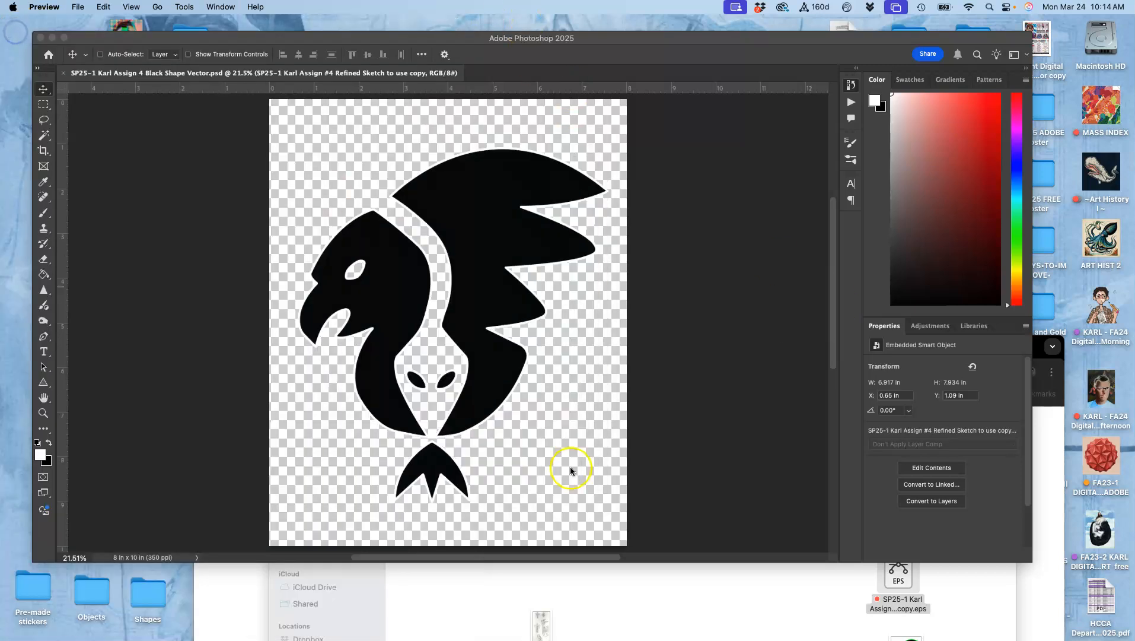
- Switch to Chrome and open the course's Assignment Sheets page
{"action": "mouse_move", "coordinate": [12, 525]}
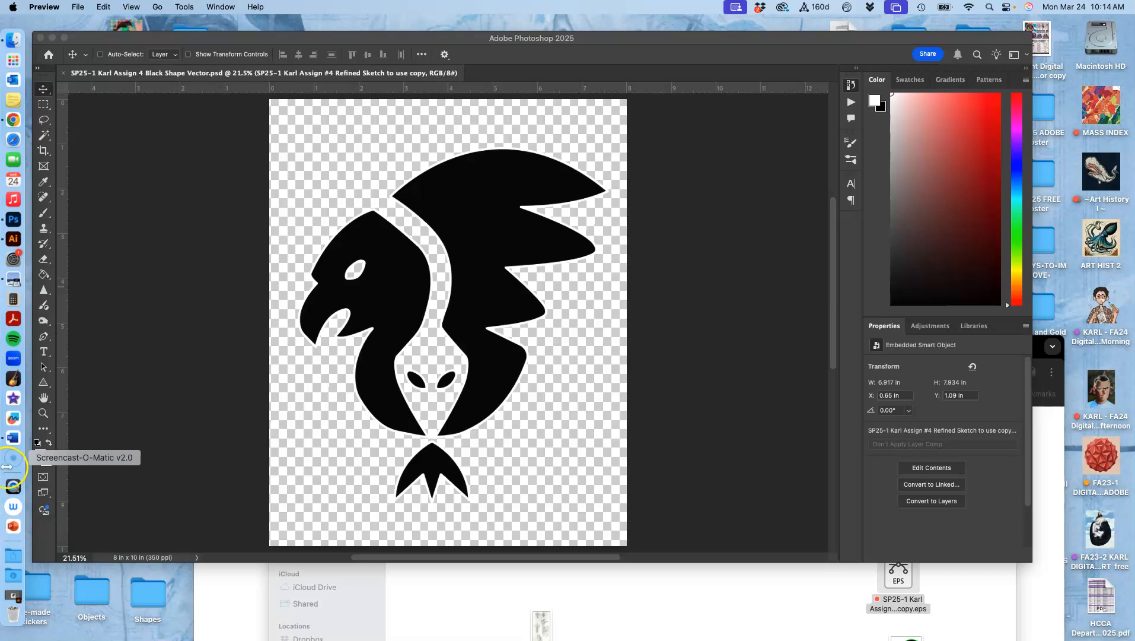
{"action": "left_click", "coordinate": [13, 119]}
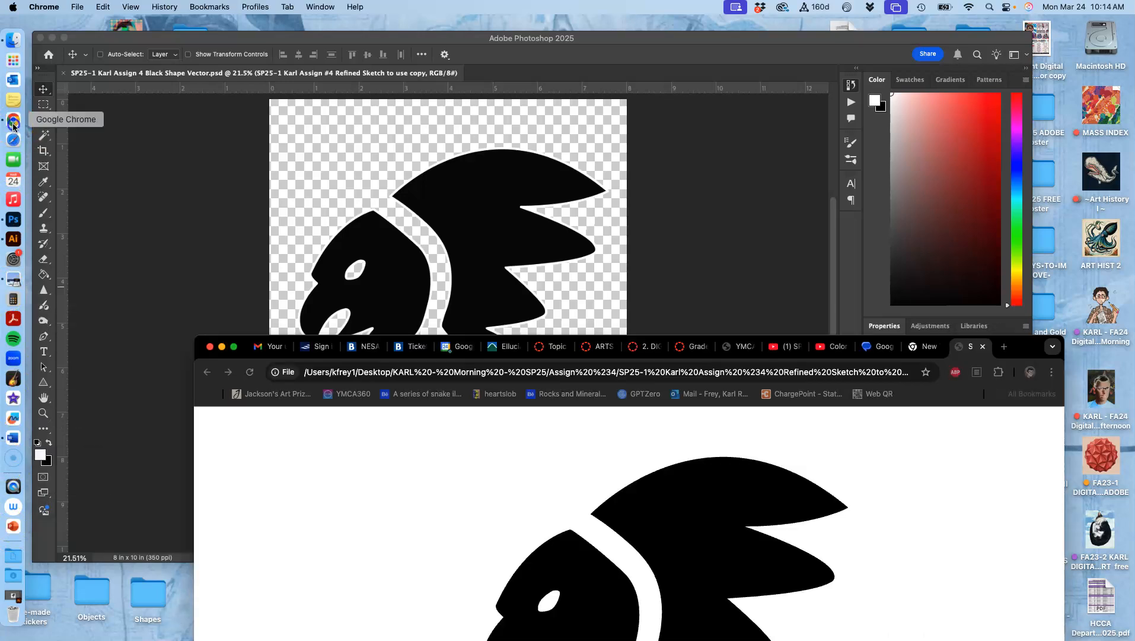
{"action": "left_click", "coordinate": [601, 344]}
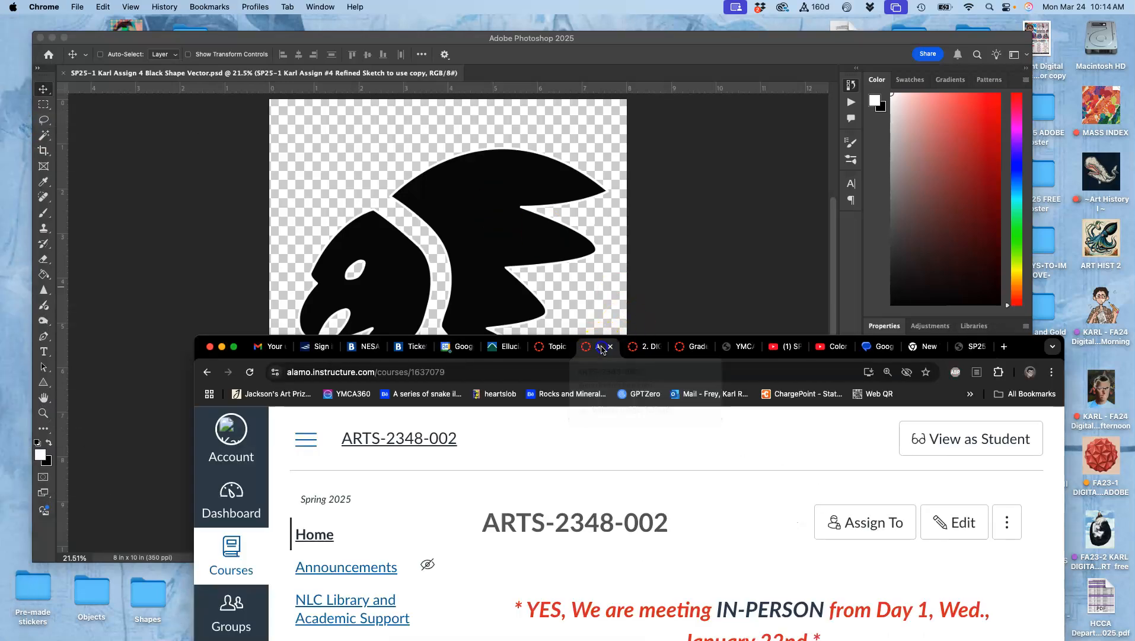
{"action": "left_click_drag", "start_coordinate": [246, 339], "coordinate": [241, 23]}
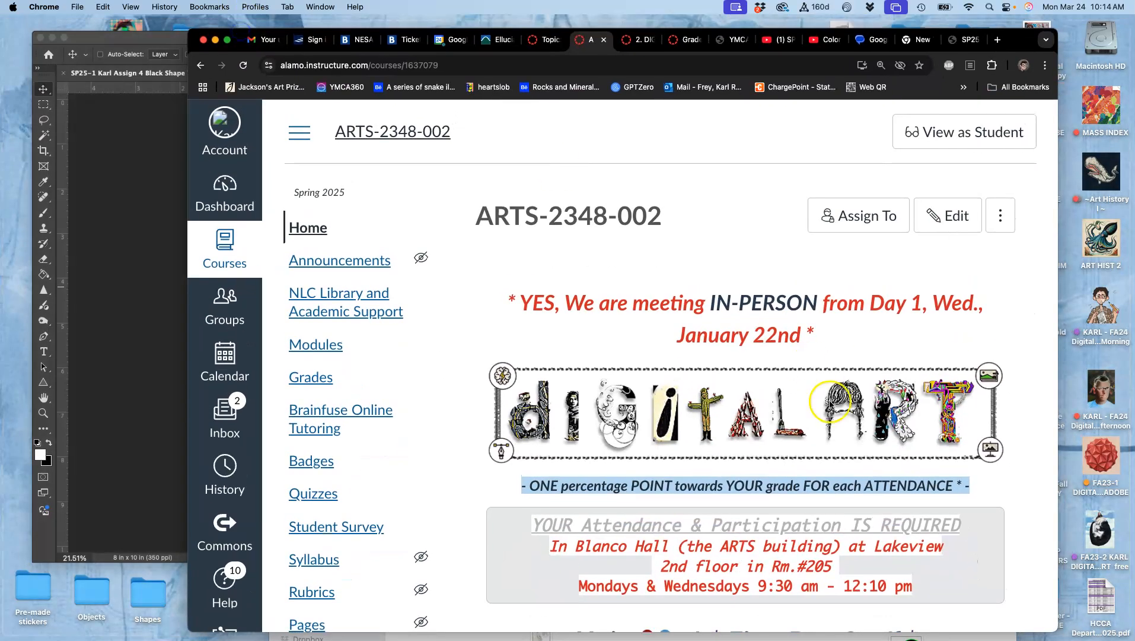
{"action": "scroll", "coordinate": [830, 405], "scroll_direction": "down", "scroll_amount": 10}
{"action": "scroll", "coordinate": [801, 405], "scroll_direction": "down", "scroll_amount": 2}
{"action": "left_click", "coordinate": [765, 414]}
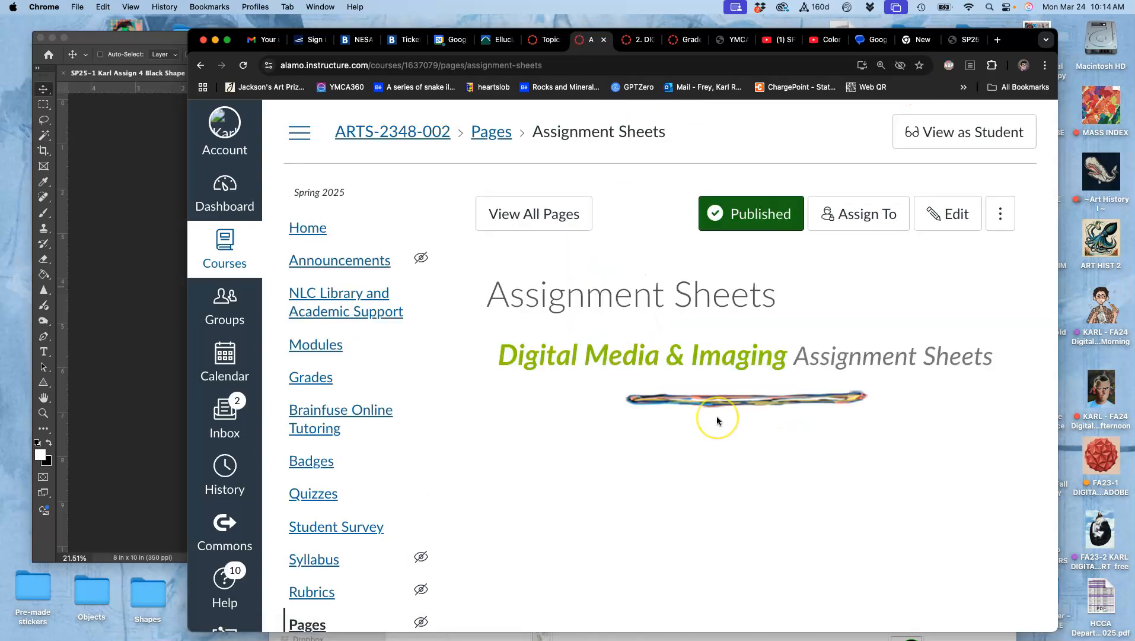
- Open the Assignment #4 (Vector Logo Mashup) discussion from the Assignment Sheets page
{"action": "scroll", "coordinate": [717, 416], "scroll_direction": "down", "scroll_amount": 10}
{"action": "scroll", "coordinate": [717, 416], "scroll_direction": "down", "scroll_amount": 10}
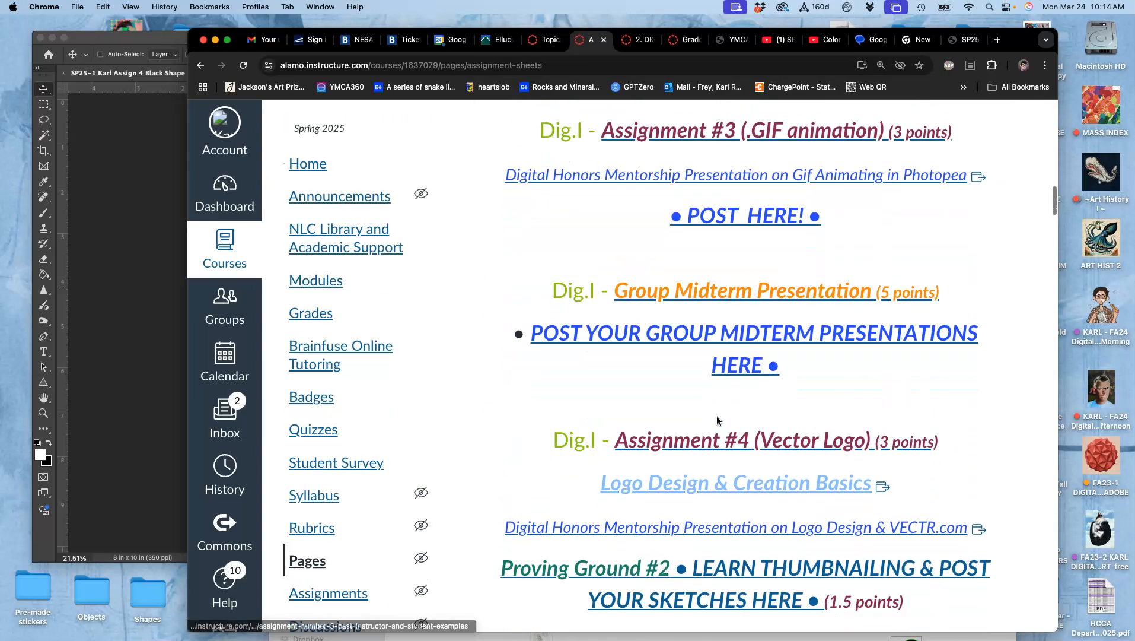
{"action": "left_click", "coordinate": [719, 502]}
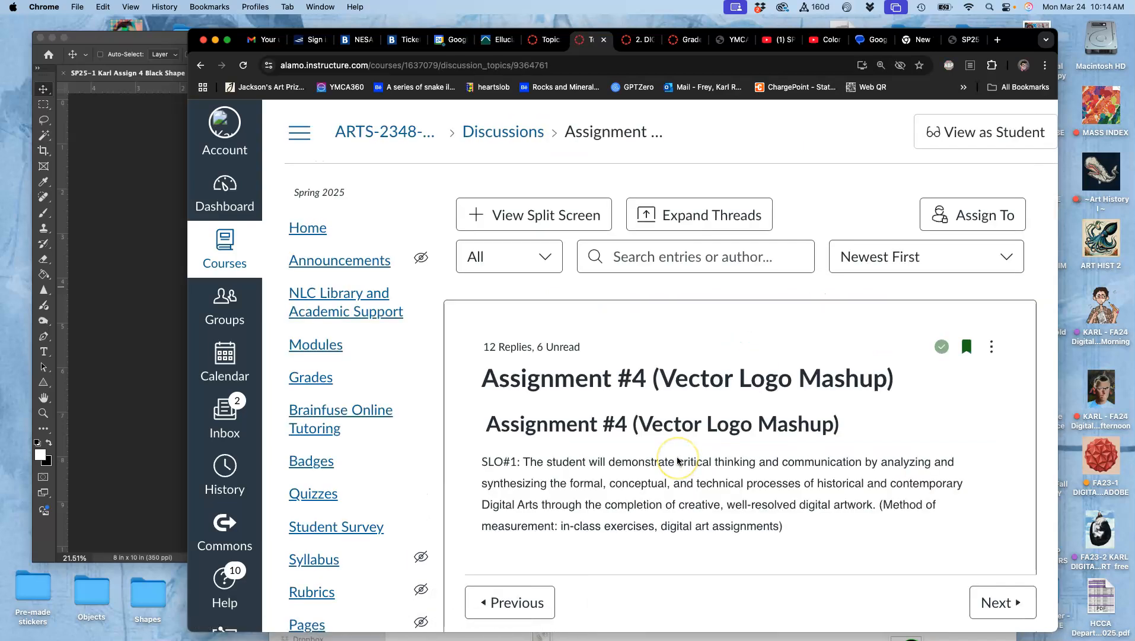
- Find the instructor's example post in the discussion and open it for editing
{"action": "scroll", "coordinate": [676, 456], "scroll_direction": "down", "scroll_amount": 15}
{"action": "scroll", "coordinate": [678, 461], "scroll_direction": "down", "scroll_amount": 20}
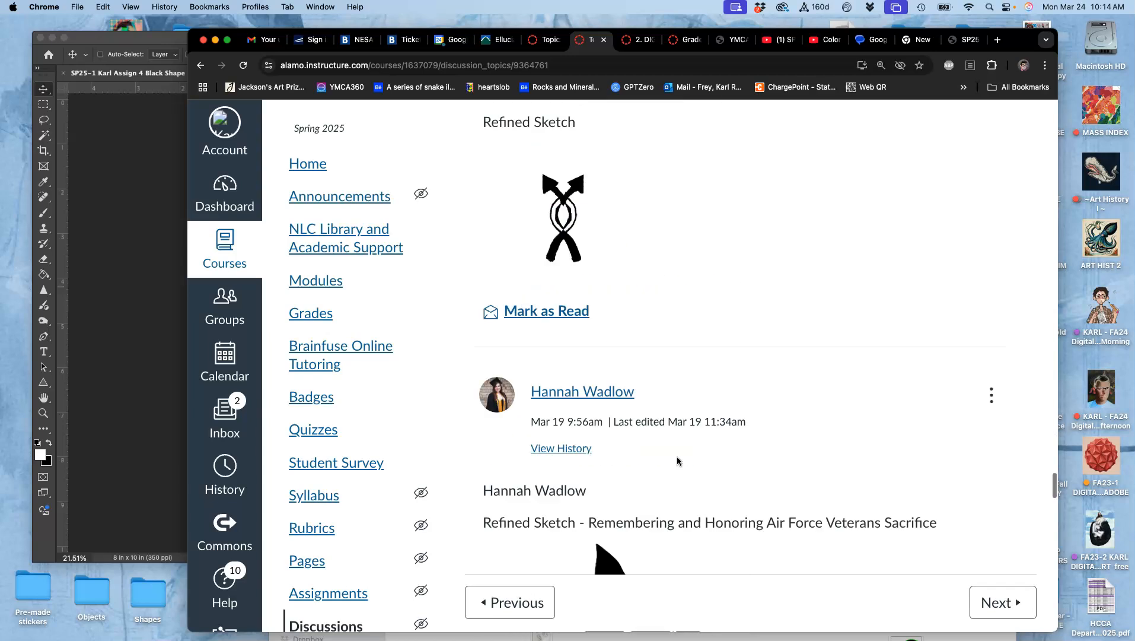
{"action": "scroll", "coordinate": [652, 454], "scroll_direction": "up", "scroll_amount": 1}
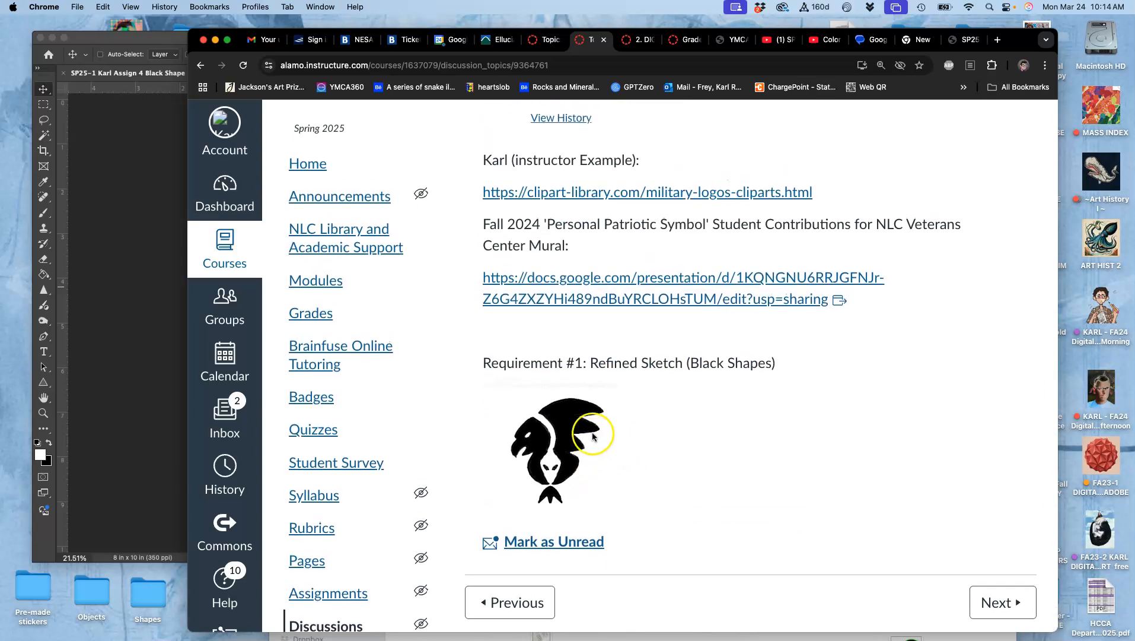
{"action": "scroll", "coordinate": [861, 261], "scroll_direction": "up", "scroll_amount": 2}
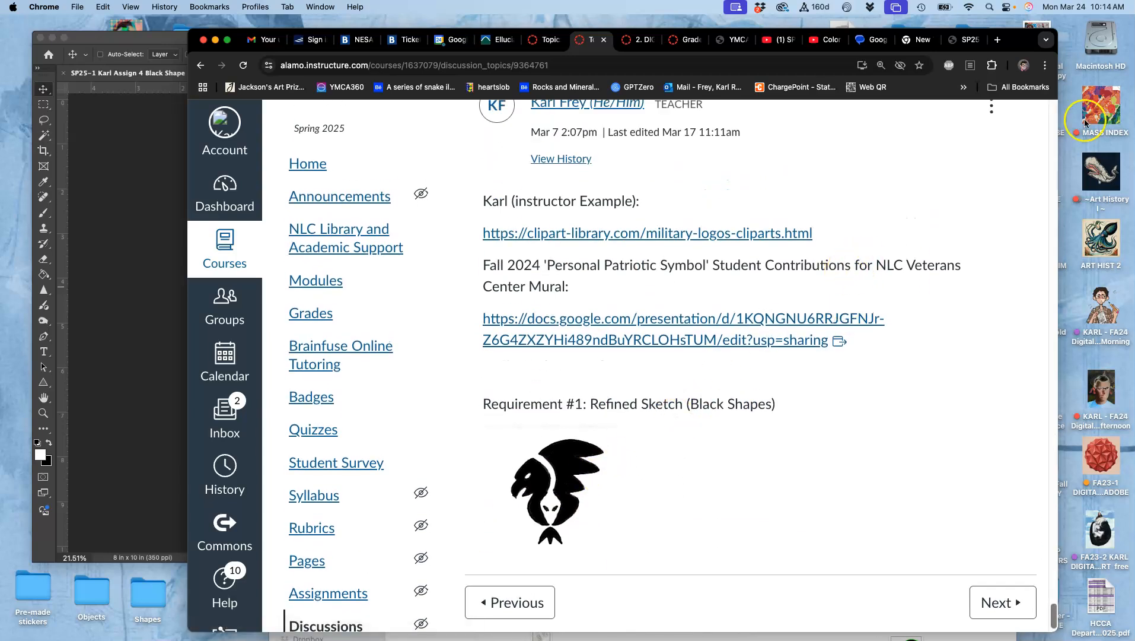
{"action": "left_click", "coordinate": [991, 116]}
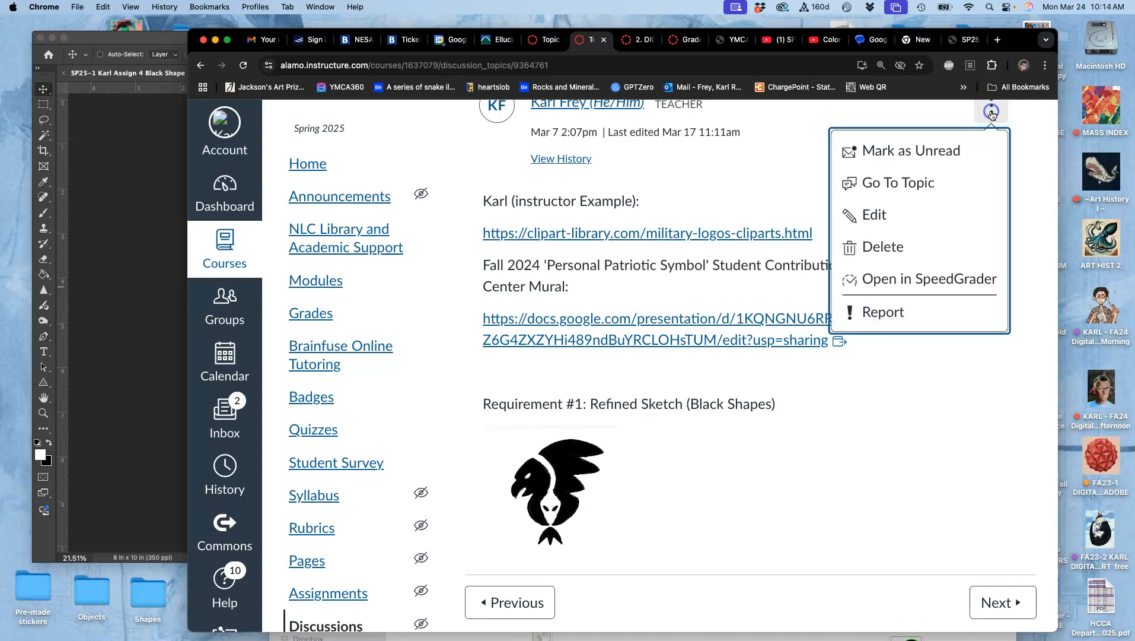
{"action": "left_click", "coordinate": [898, 212]}
- Duplicate the "Requirement #1: Refined Sketch (Black Shapes)" heading on a new line below the sketch image
{"action": "scroll", "coordinate": [743, 335], "scroll_direction": "down", "scroll_amount": 5}
{"action": "left_click", "coordinate": [612, 436]}
{"action": "left_click_drag", "start_coordinate": [783, 292], "coordinate": [479, 294]}
{"action": "key", "text": "super+c"}
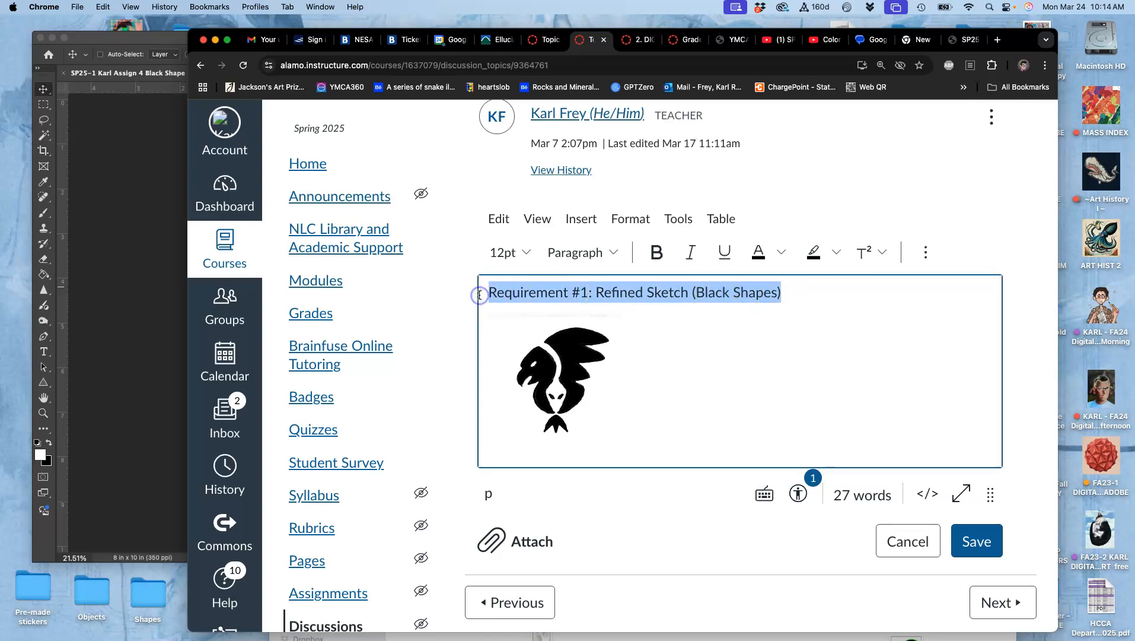
{"action": "left_click", "coordinate": [521, 455]}
{"action": "key", "text": "Return"}
{"action": "key", "text": "super+v"}
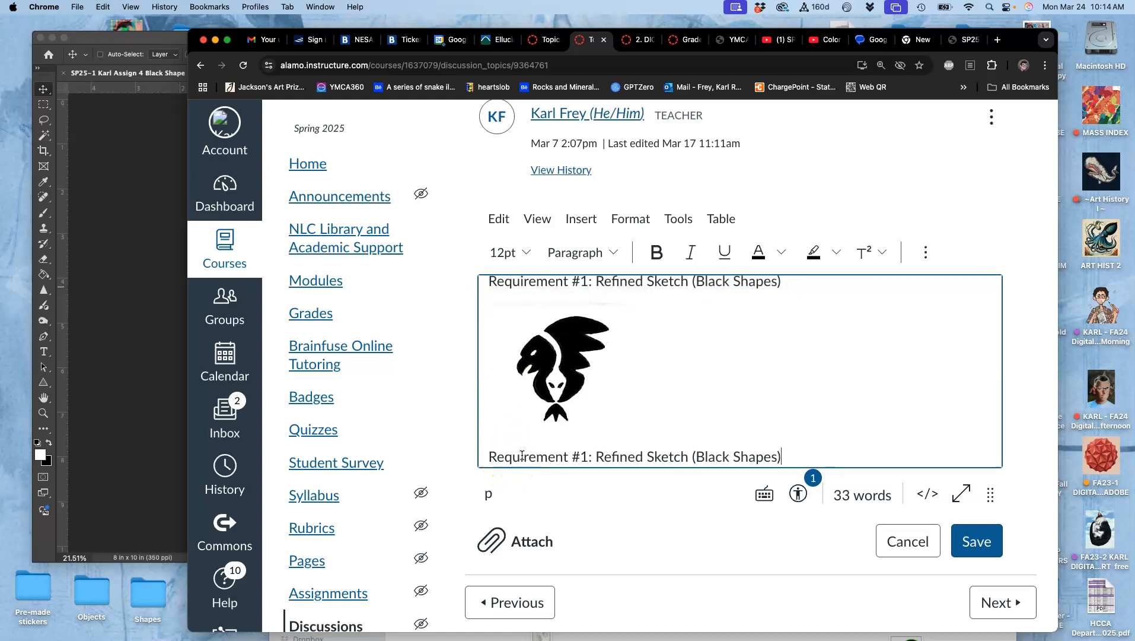
- Reword the duplicated line to "Requirement #2: Black Shape Logo (with White Stroke Offset) saved without a background as a .PNG"
{"action": "mouse_move", "coordinate": [585, 458]}
{"action": "left_mouse_down"}
{"action": "mouse_move", "coordinate": [602, 458]}
{"action": "mouse_move", "coordinate": [582, 445]}
{"action": "left_mouse_up"}
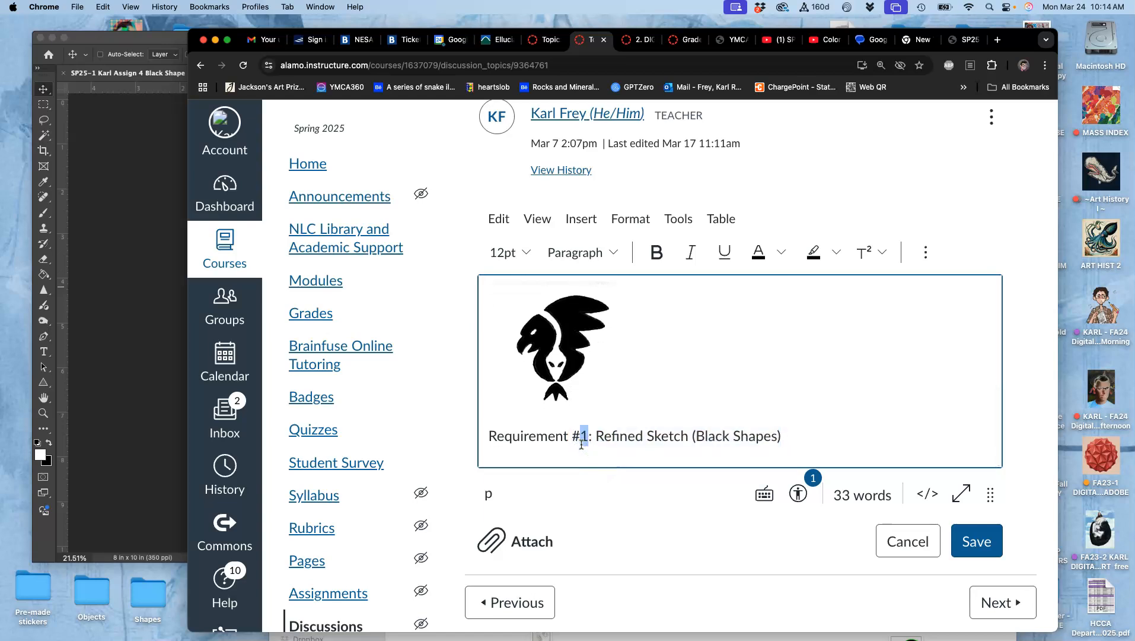
{"action": "left_click_drag", "start_coordinate": [596, 439], "coordinate": [779, 430]}
{"action": "type", "text": "Bl"}
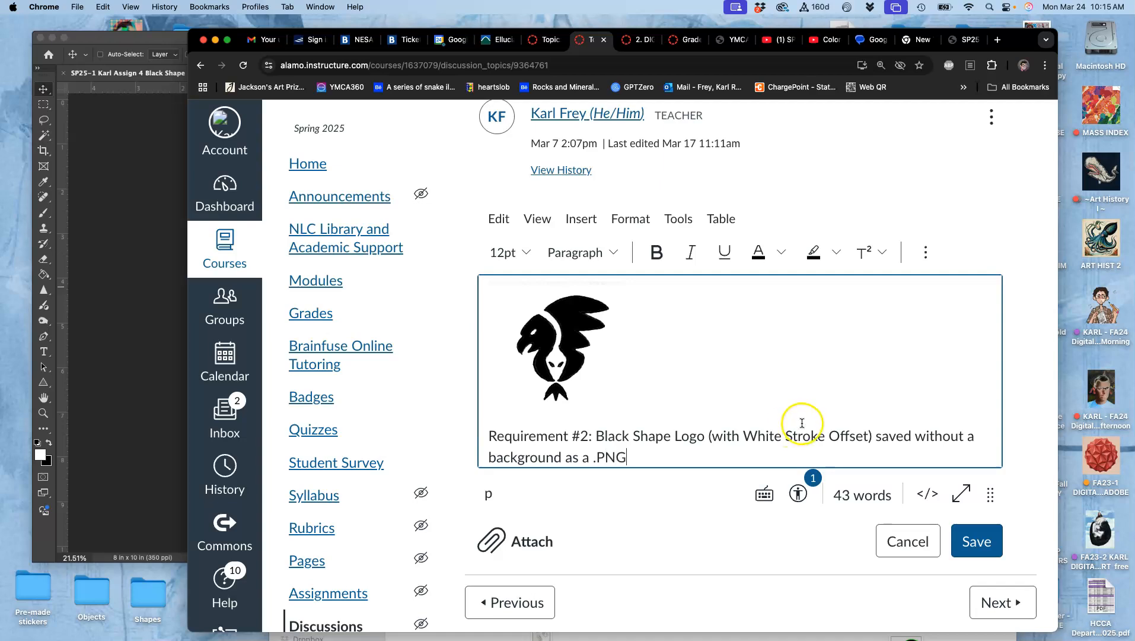
- Bold the "Requirement #2:" label and start a new line after the requirement text
{"action": "left_click_drag", "start_coordinate": [593, 435], "coordinate": [436, 444]}
{"action": "key", "text": "super+b"}
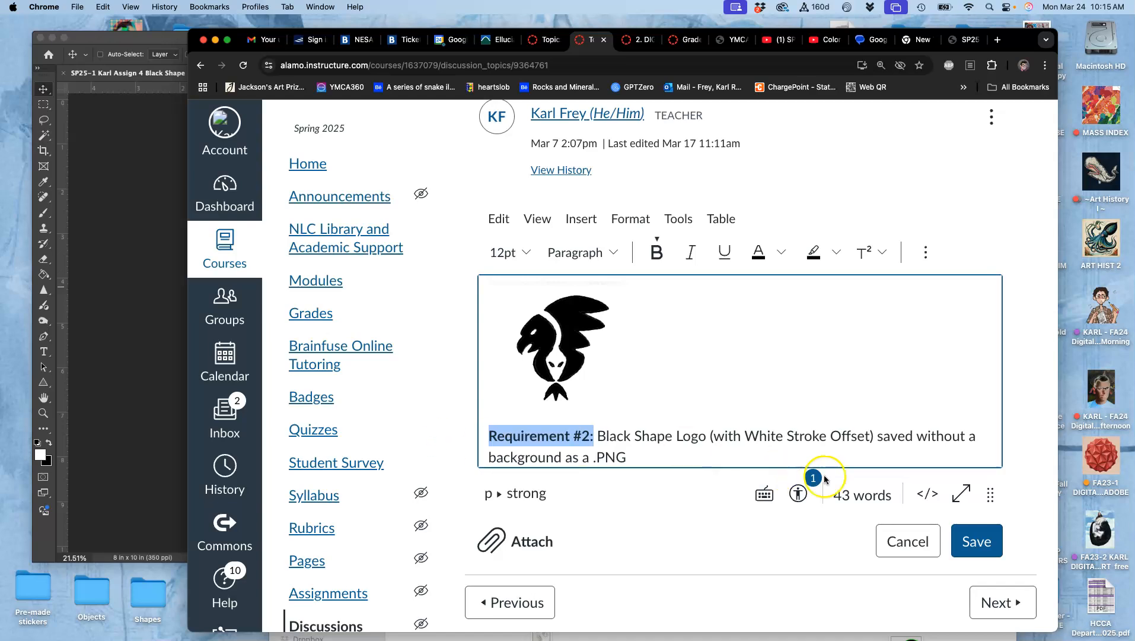
{"action": "left_click", "coordinate": [628, 459]}
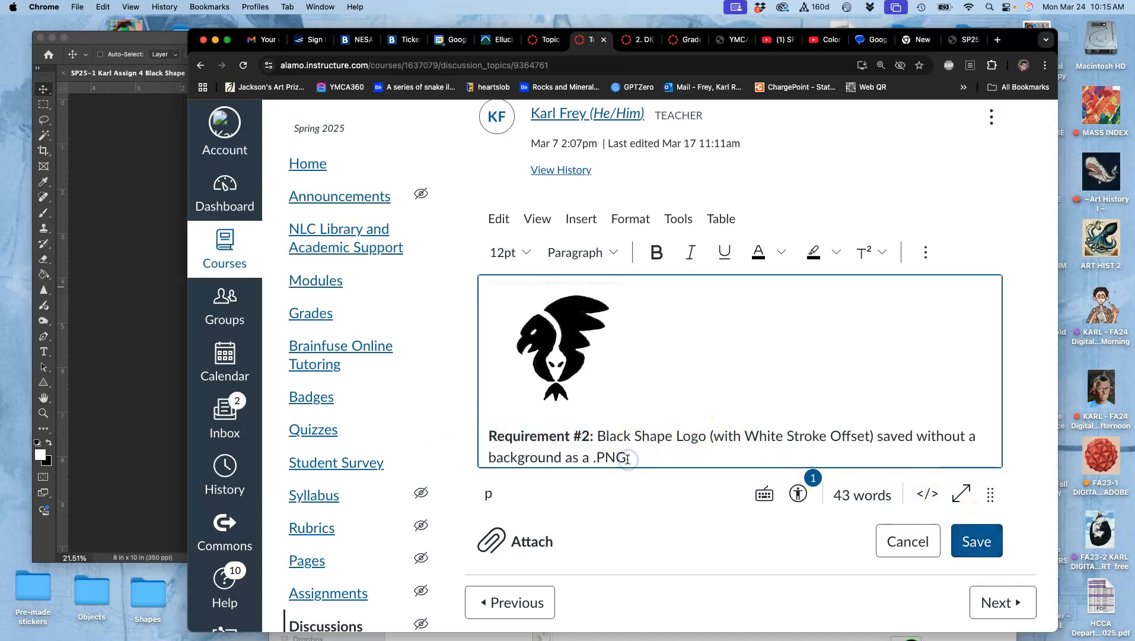
{"action": "key", "text": "Return"}
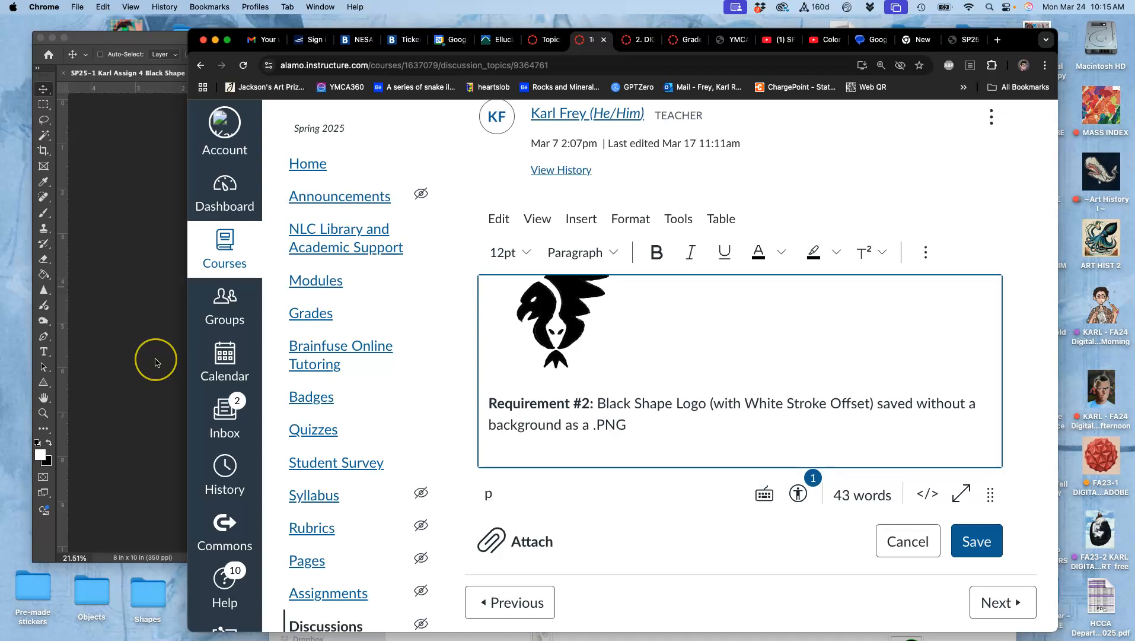
- On the desktop, tag the exported PNG copy orange and the PSD file green
{"action": "key", "text": "F11"}
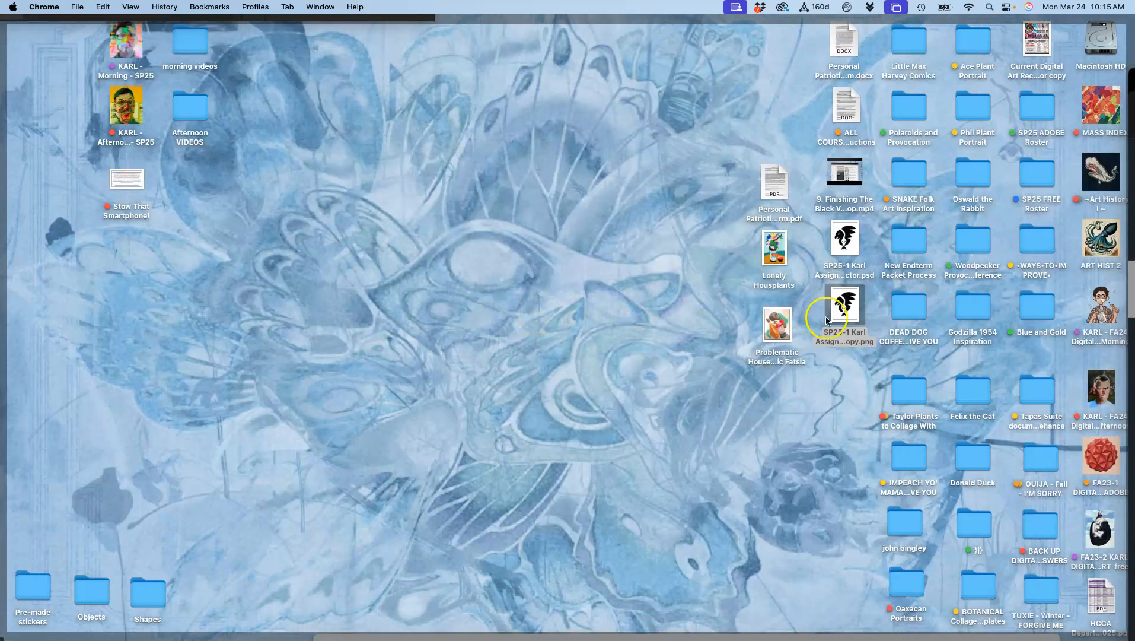
{"action": "right_click", "coordinate": [826, 321]}
{"action": "left_click", "coordinate": [879, 494]}
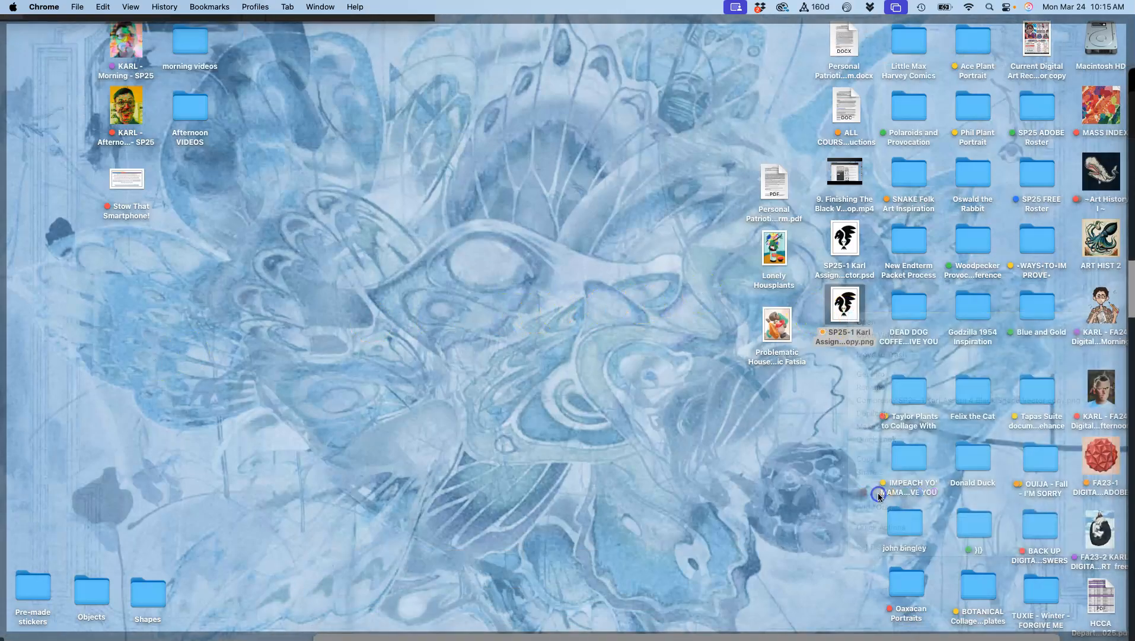
{"action": "right_click", "coordinate": [850, 244]}
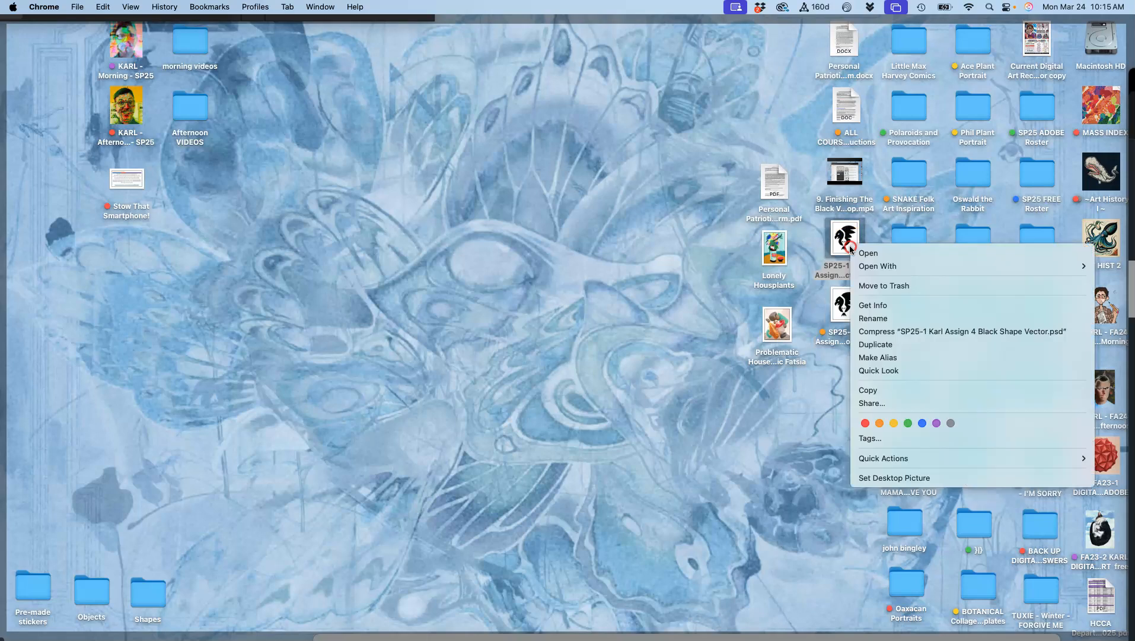
{"action": "left_click", "coordinate": [907, 423]}
- Insert the exported logo PNG into the post below the Requirement #2 text
{"action": "left_click_drag", "start_coordinate": [849, 318], "coordinate": [568, 459]}
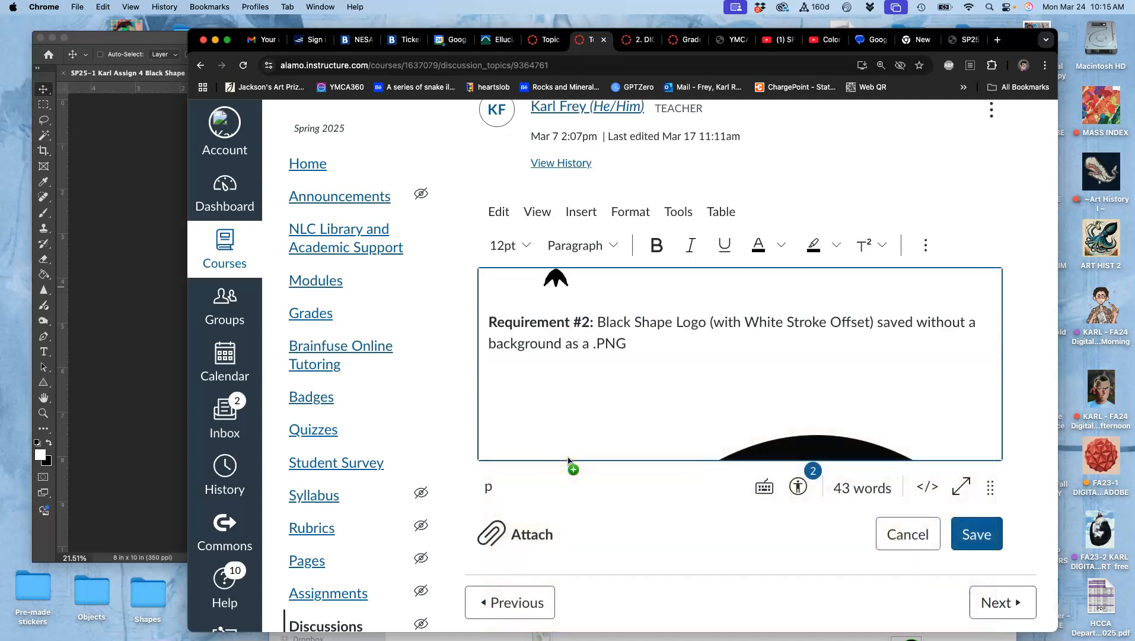
{"action": "left_click", "coordinate": [716, 452]}
{"action": "left_click", "coordinate": [764, 438]}
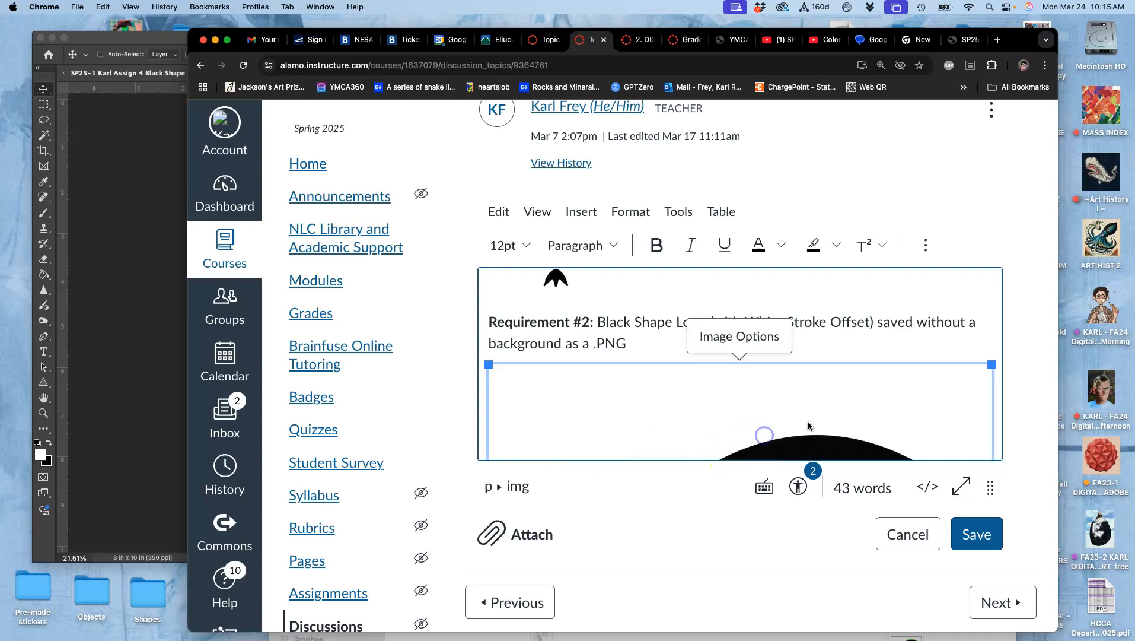
- Resize the inserted logo image and save the edited post
{"action": "left_click_drag", "start_coordinate": [991, 364], "coordinate": [758, 364]}
{"action": "scroll", "coordinate": [827, 393], "scroll_direction": "up", "scroll_amount": 5}
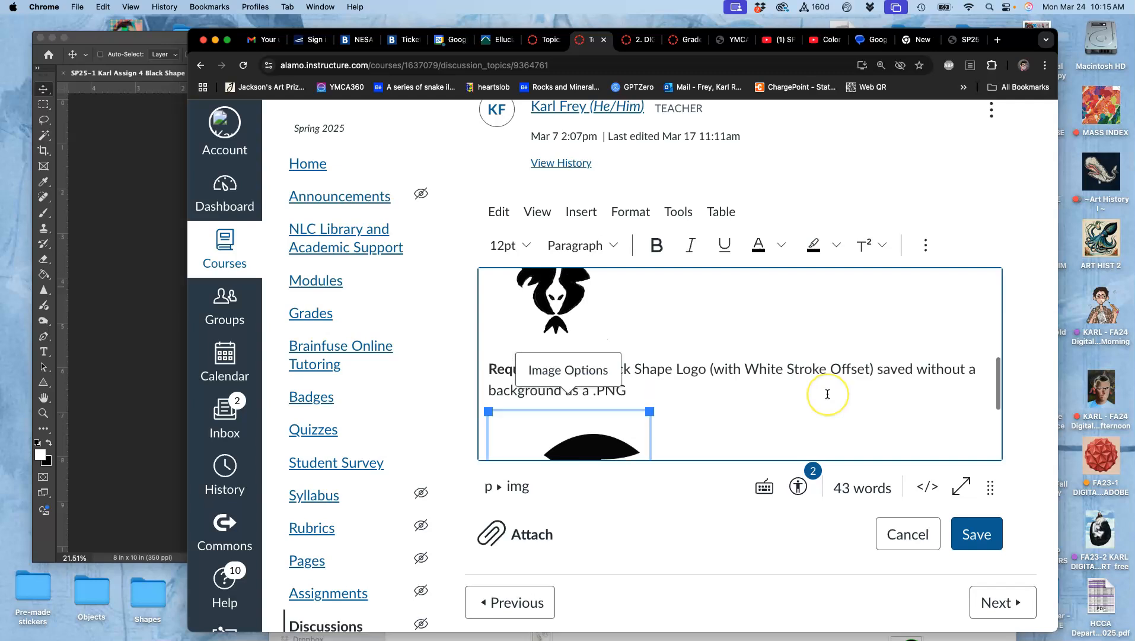
{"action": "scroll", "coordinate": [827, 393], "scroll_direction": "down", "scroll_amount": 6}
{"action": "left_click_drag", "start_coordinate": [650, 398], "coordinate": [758, 381]}
{"action": "left_click", "coordinate": [964, 535]}
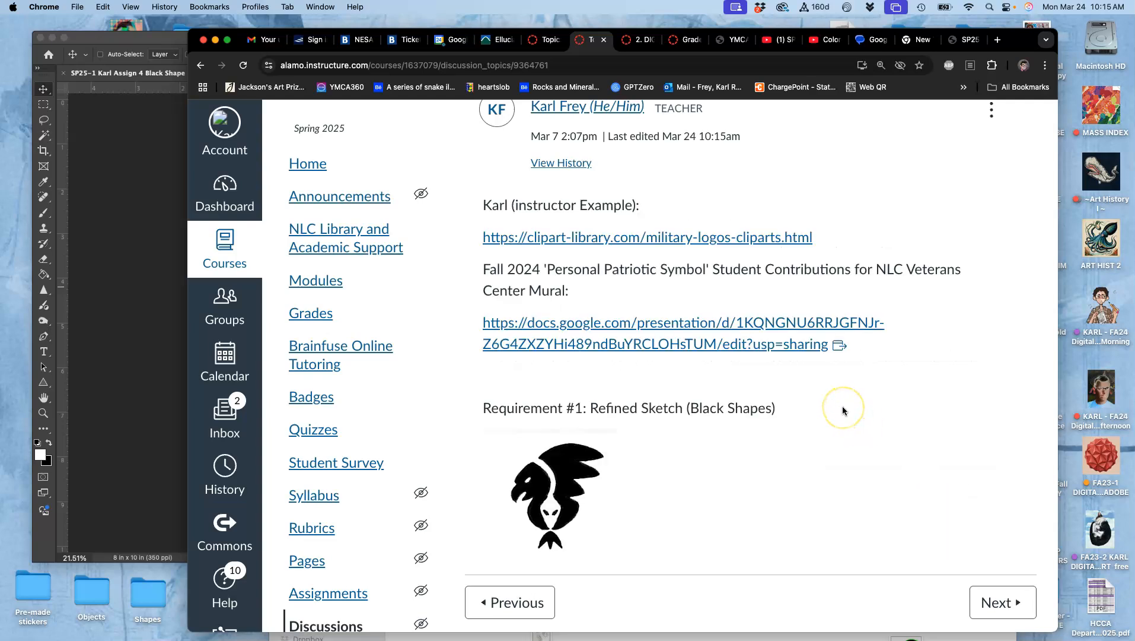
- Scroll through the saved post to review the Requirement #2 logo and examples
{"action": "scroll", "coordinate": [843, 409], "scroll_direction": "down", "scroll_amount": 6}
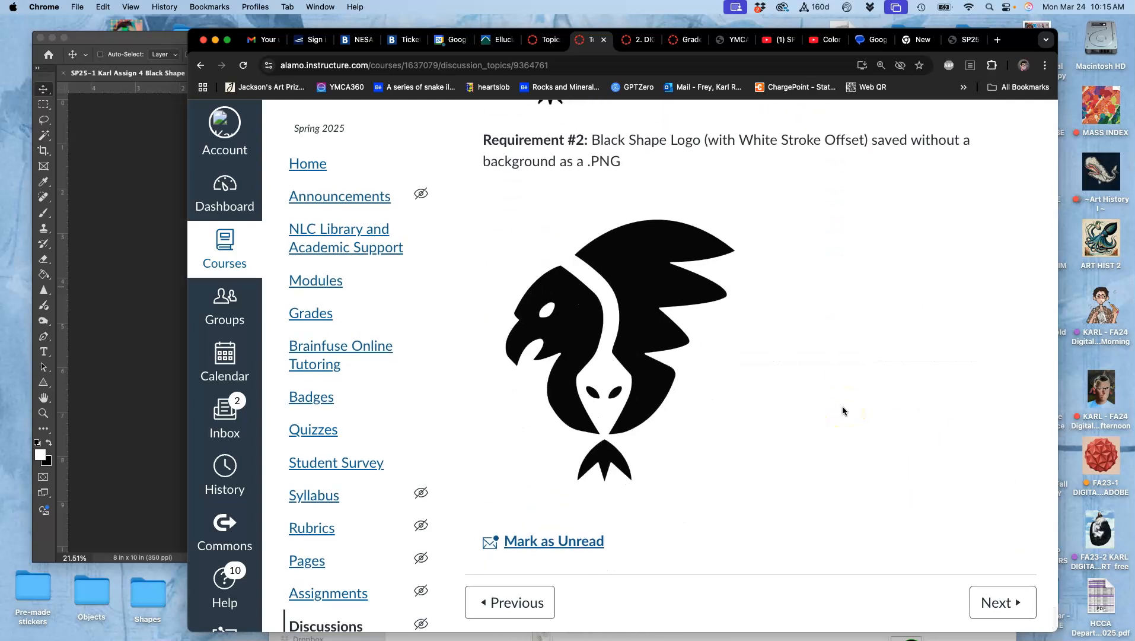
{"action": "scroll", "coordinate": [843, 410], "scroll_direction": "up", "scroll_amount": 2}
{"action": "scroll", "coordinate": [842, 410], "scroll_direction": "up", "scroll_amount": 4}
{"action": "scroll", "coordinate": [843, 410], "scroll_direction": "down", "scroll_amount": 15}
{"action": "scroll", "coordinate": [843, 409], "scroll_direction": "up", "scroll_amount": 20}
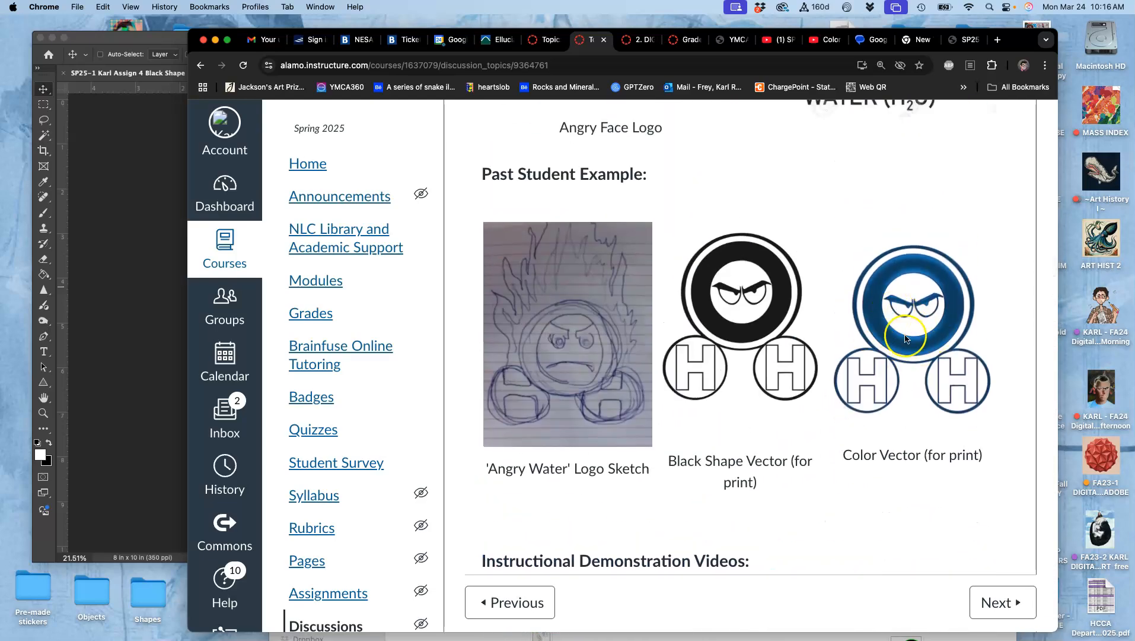
- Duplicate the stroked logo layer in Photoshop and show the gray background layer
{"action": "left_click", "coordinate": [126, 341]}
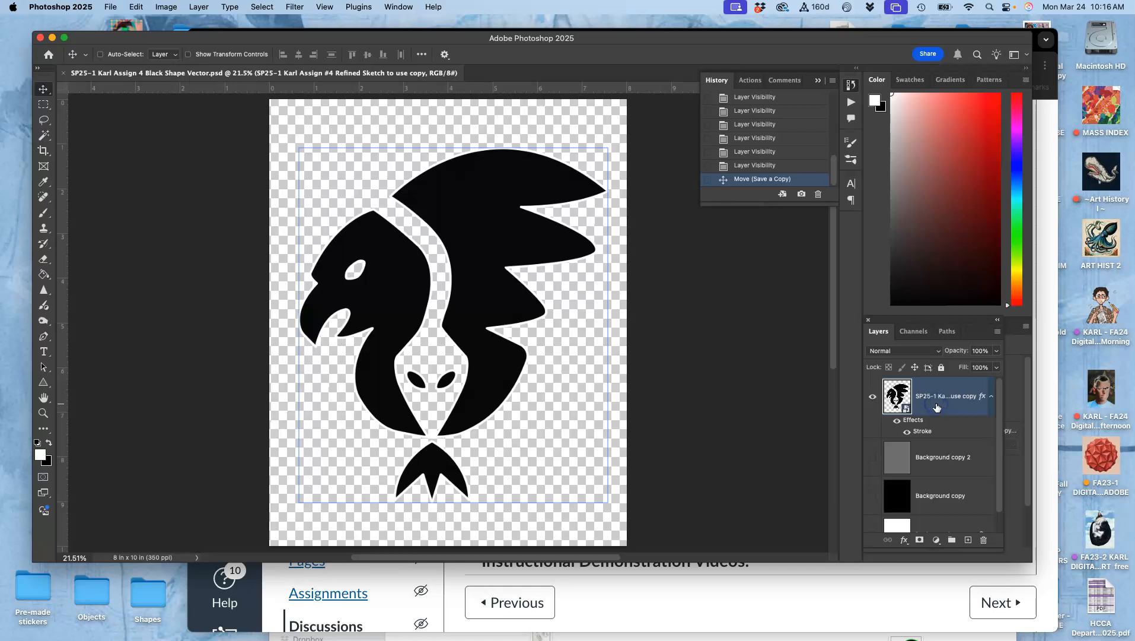
{"action": "key", "text": "super+j"}
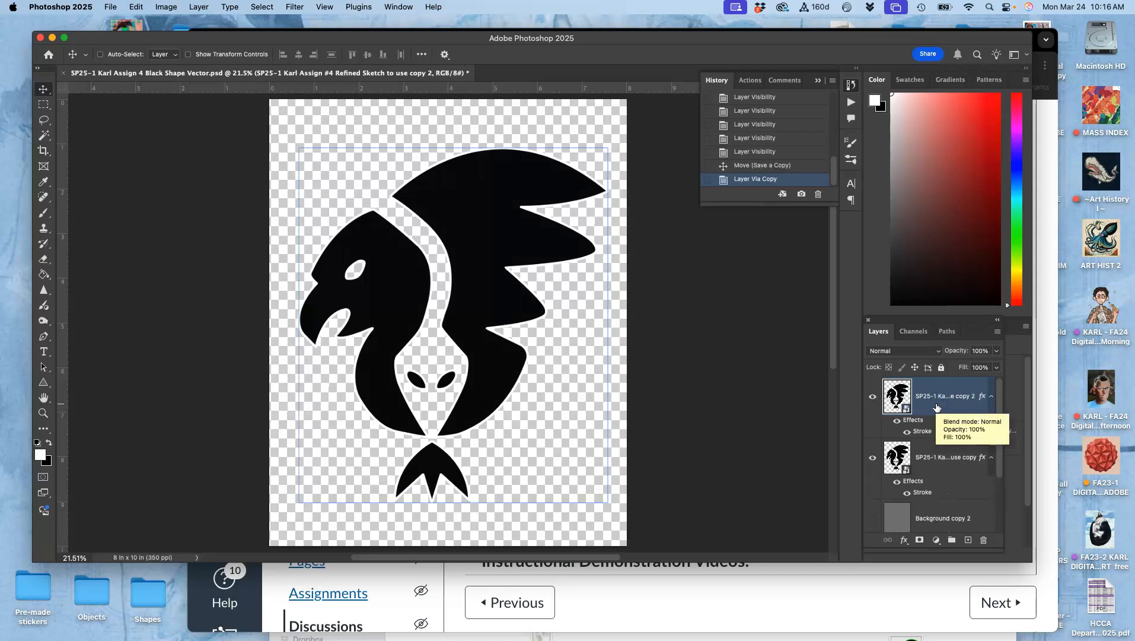
{"action": "left_click", "coordinate": [873, 518]}
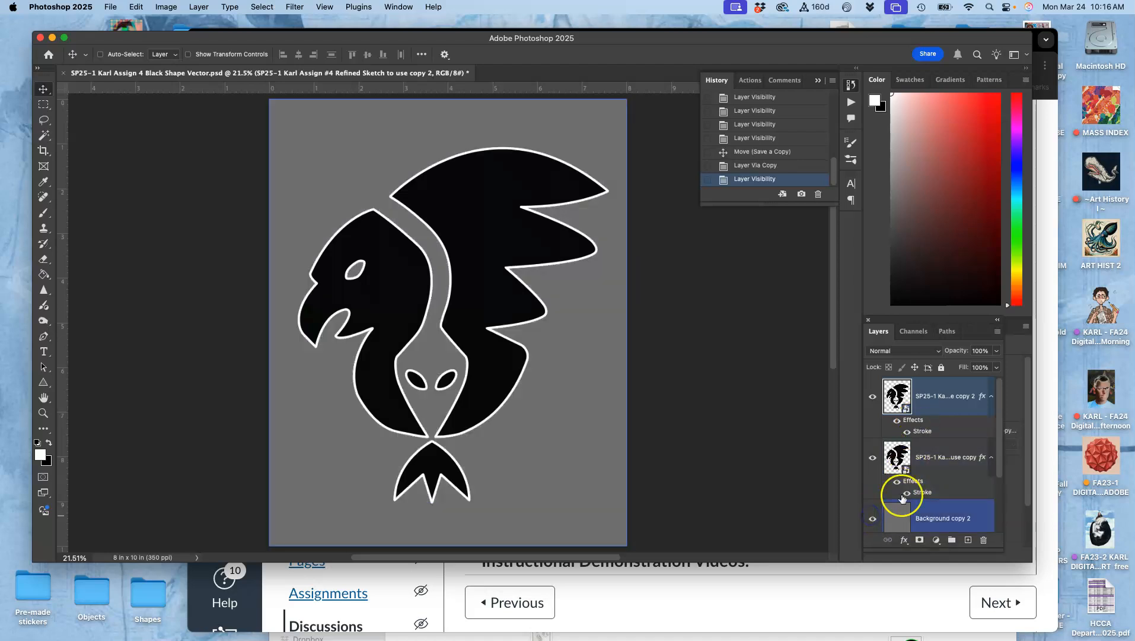
- Add a Color Overlay effect to the duplicated layer with Normal blend mode at 100% opacity
{"action": "double_click", "coordinate": [917, 421]}
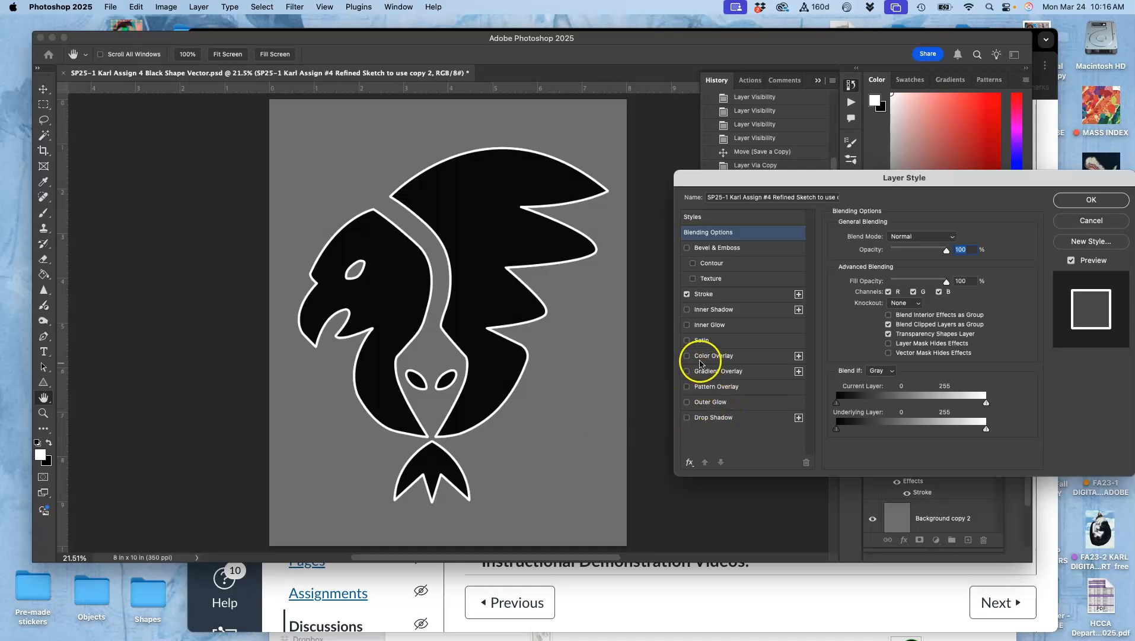
{"action": "left_click", "coordinate": [687, 356]}
{"action": "left_click", "coordinate": [716, 356]}
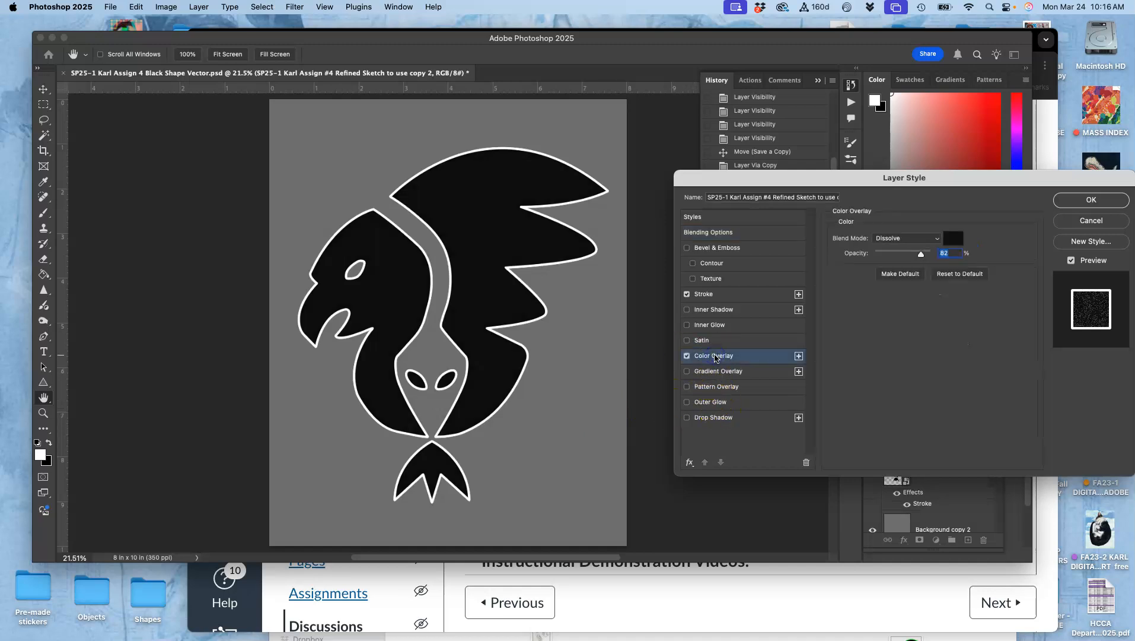
{"action": "left_click", "coordinate": [918, 237]}
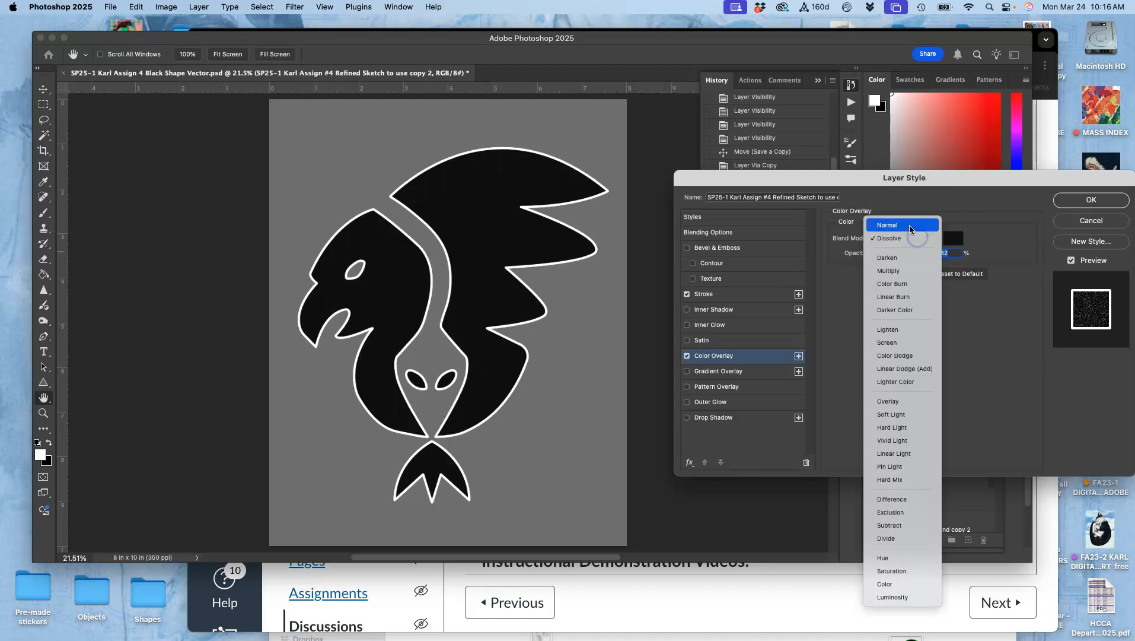
{"action": "left_click", "coordinate": [911, 228]}
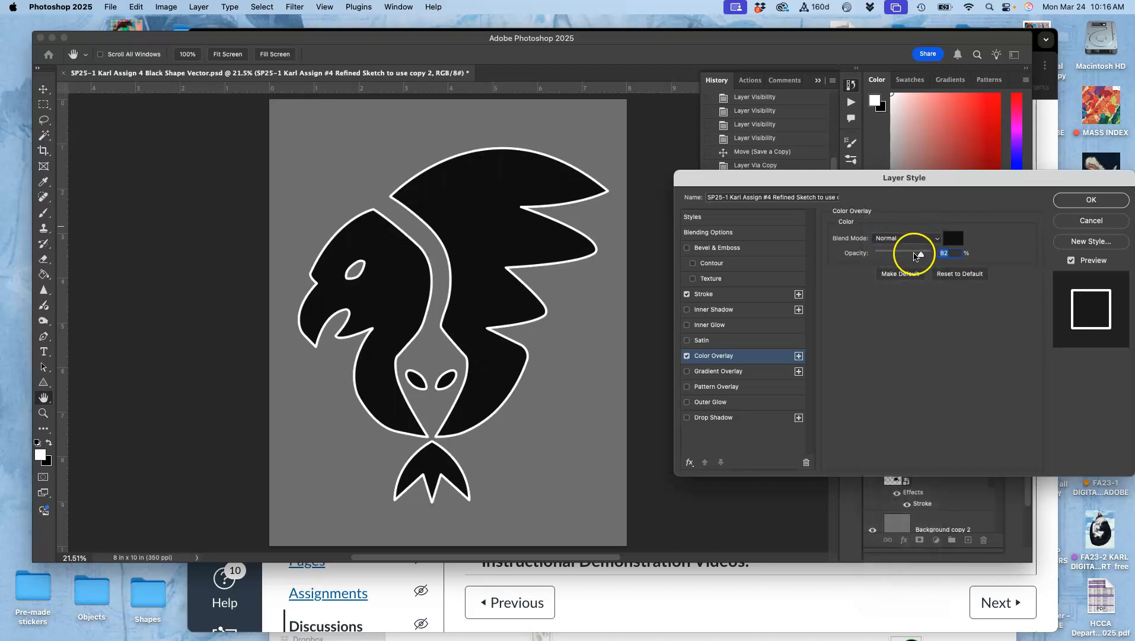
{"action": "left_click_drag", "start_coordinate": [915, 256], "coordinate": [965, 256]}
- Set the overlay colour to dark navy #204154 in the colour picker
{"action": "left_click", "coordinate": [960, 239]}
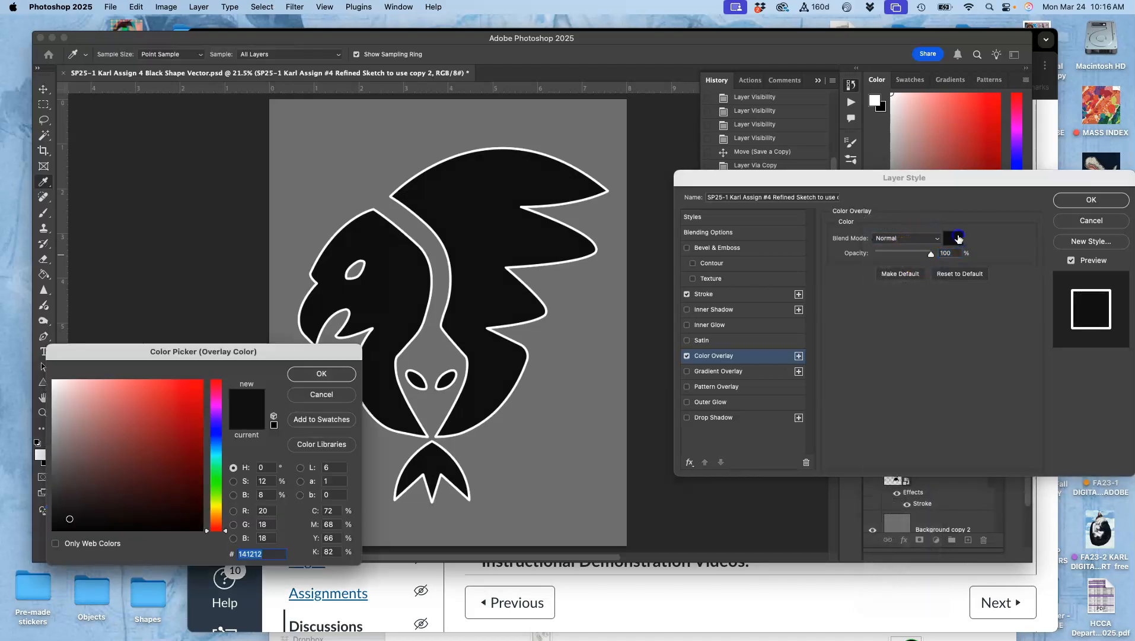
{"action": "left_click", "coordinate": [157, 402]}
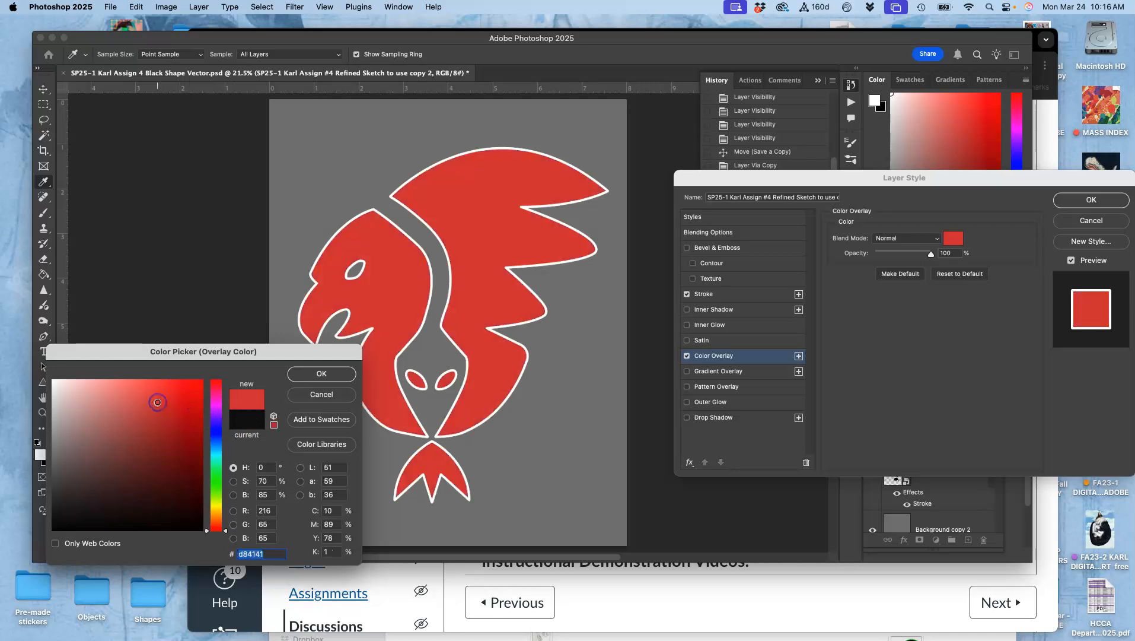
{"action": "left_click", "coordinate": [217, 492]}
{"action": "left_click", "coordinate": [146, 463]}
{"action": "left_click", "coordinate": [176, 411]}
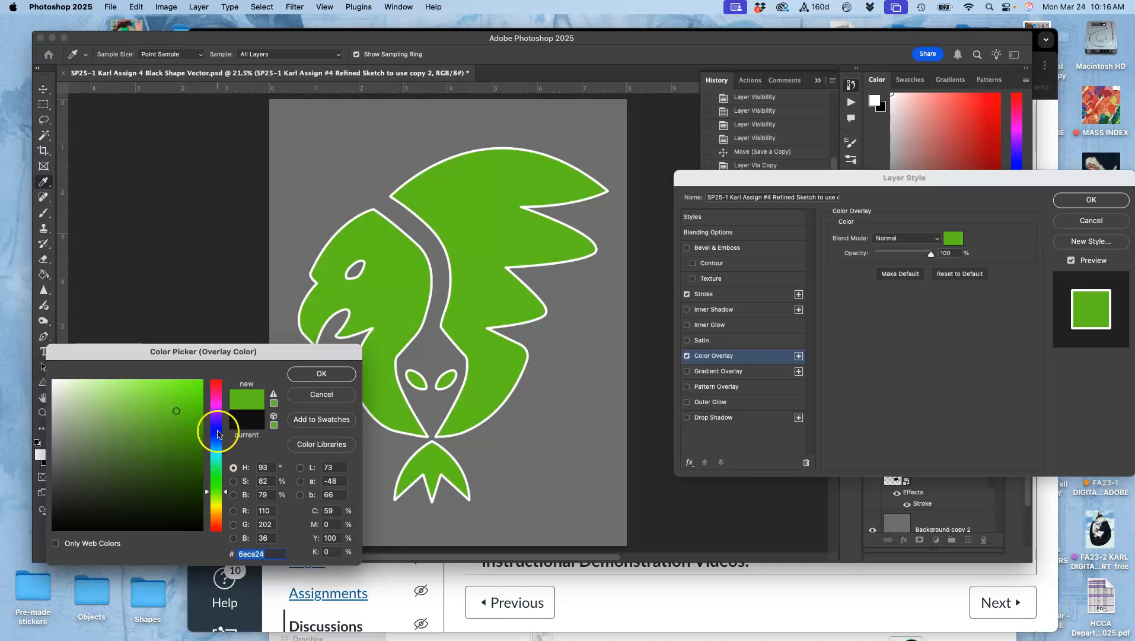
{"action": "left_click", "coordinate": [217, 432]}
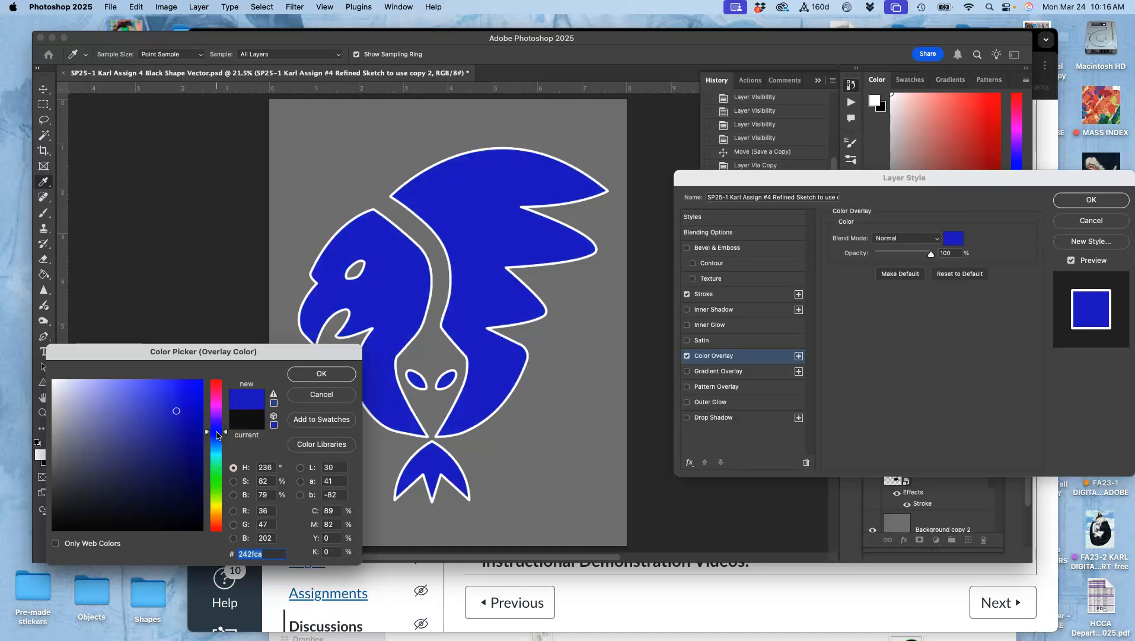
{"action": "left_click", "coordinate": [164, 474]}
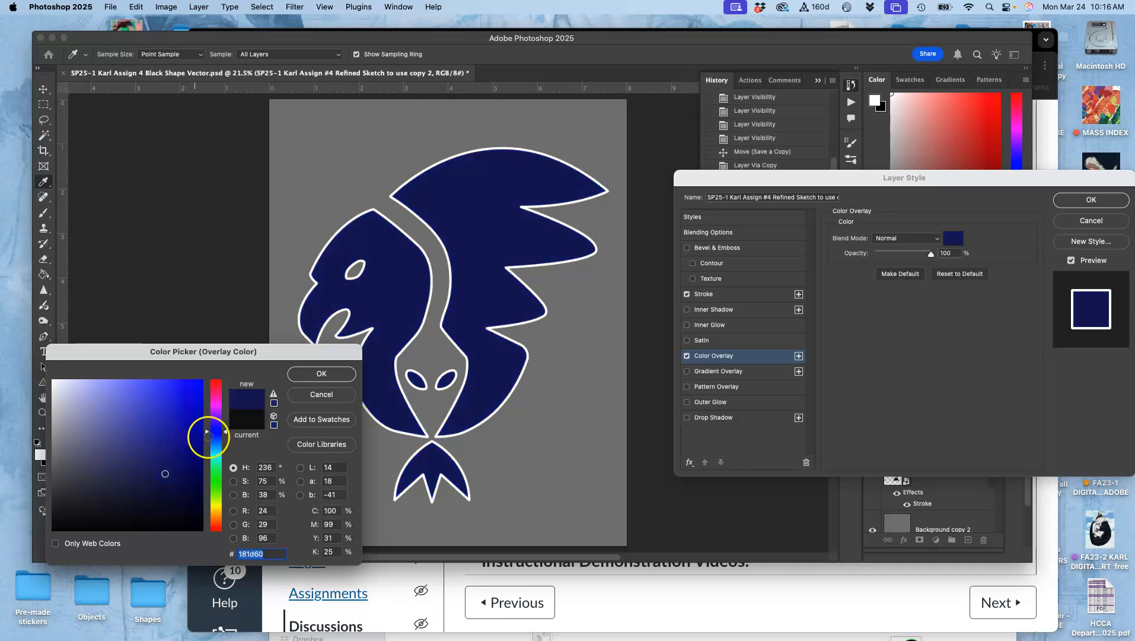
{"action": "left_click_drag", "start_coordinate": [207, 436], "coordinate": [208, 445]}
{"action": "left_click_drag", "start_coordinate": [105, 465], "coordinate": [146, 480]}
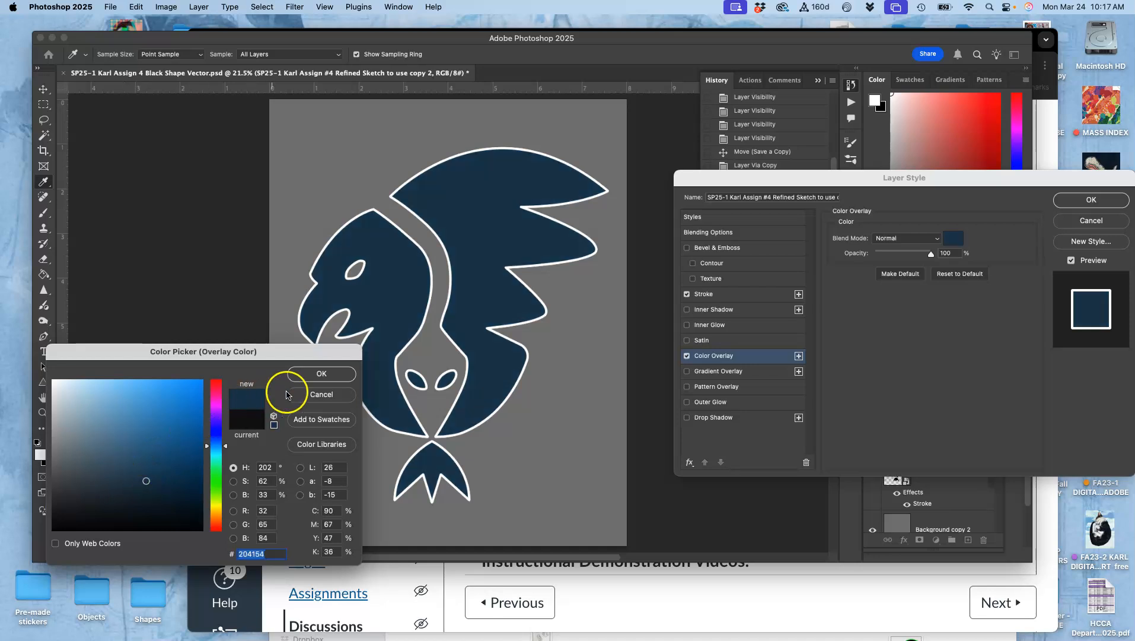
{"action": "left_click", "coordinate": [321, 374]}
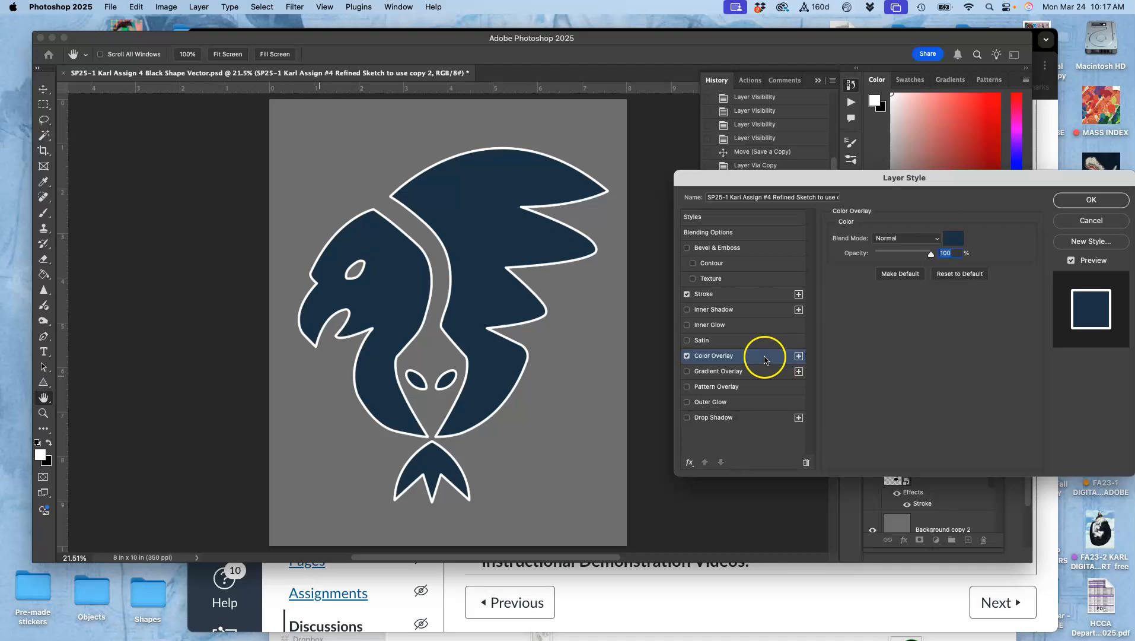
- Turn off the Color Overlay and apply a blue-and-yellow preset gradient in the Gradient Overlay effect
{"action": "left_click", "coordinate": [687, 356]}
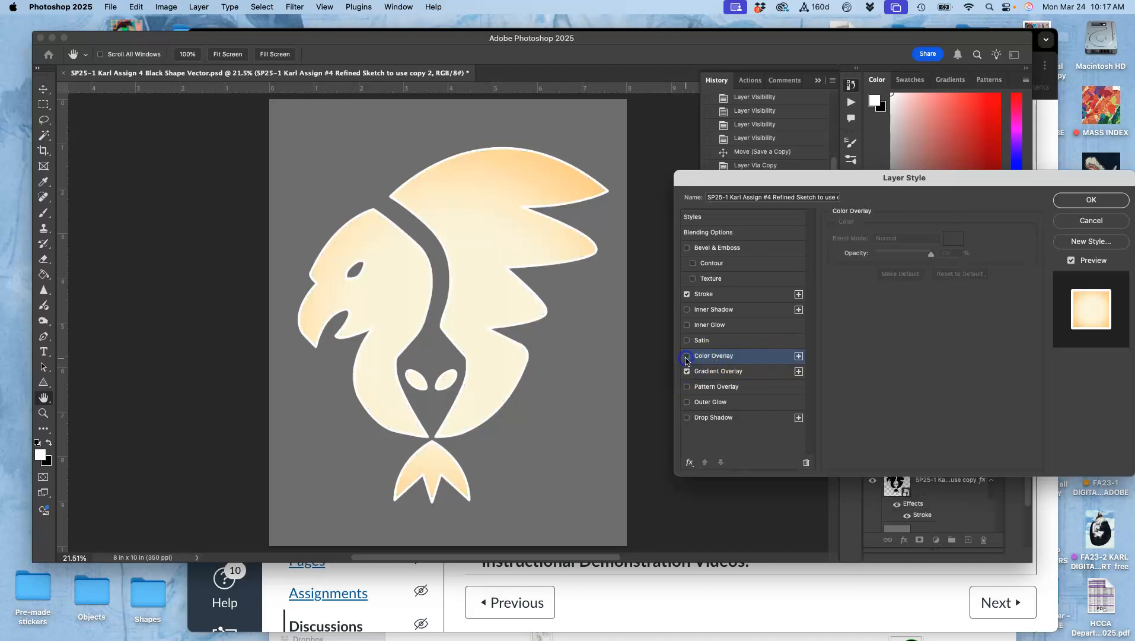
{"action": "left_click", "coordinate": [733, 375]}
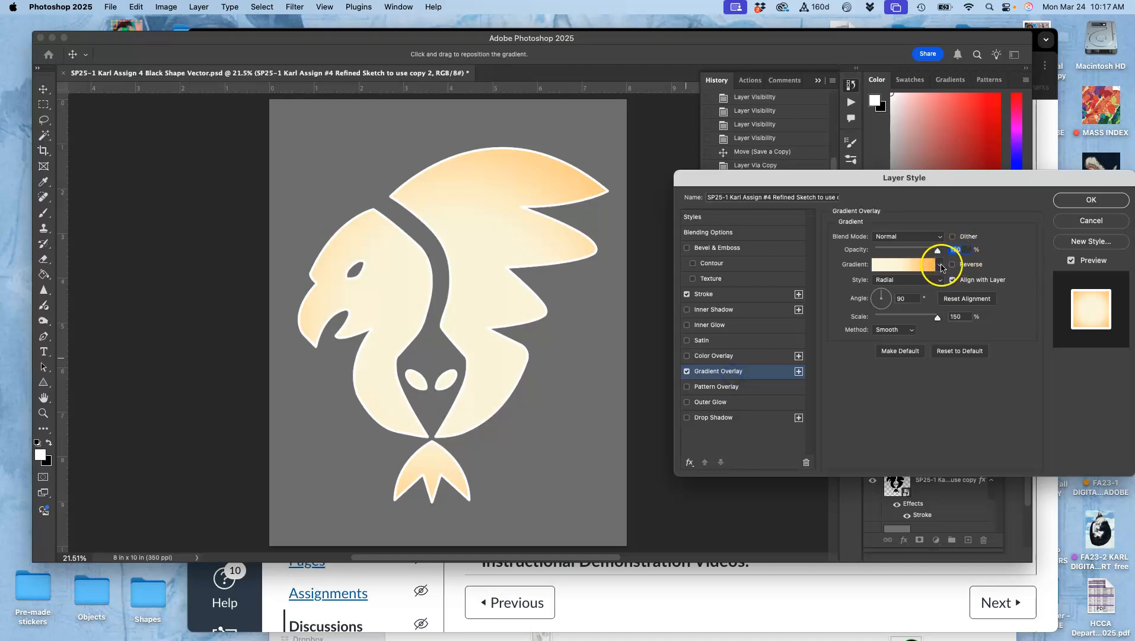
{"action": "left_click", "coordinate": [939, 267]}
{"action": "scroll", "coordinate": [879, 321], "scroll_direction": "down", "scroll_amount": 5}
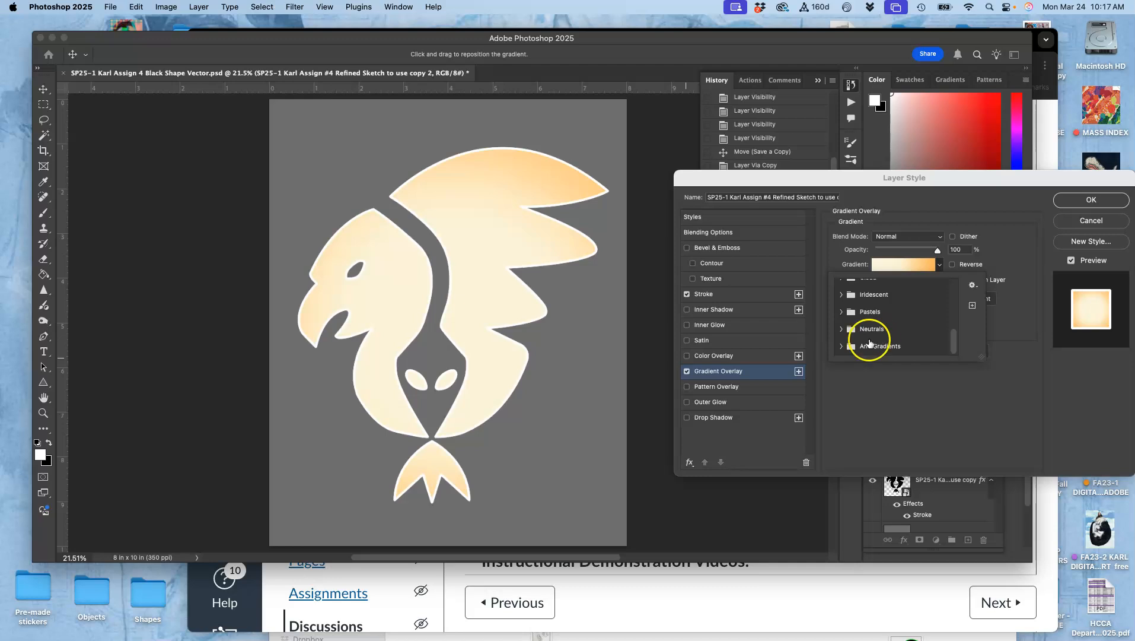
{"action": "left_click", "coordinate": [841, 346]}
{"action": "scroll", "coordinate": [886, 335], "scroll_direction": "down", "scroll_amount": 3}
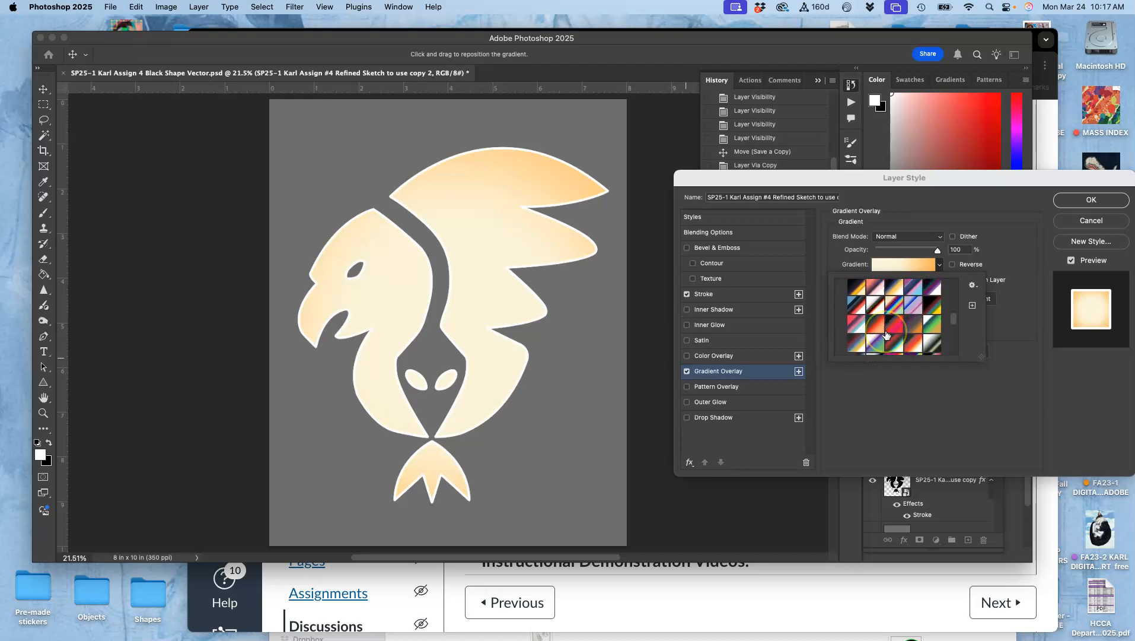
{"action": "scroll", "coordinate": [911, 334], "scroll_direction": "up", "scroll_amount": 3}
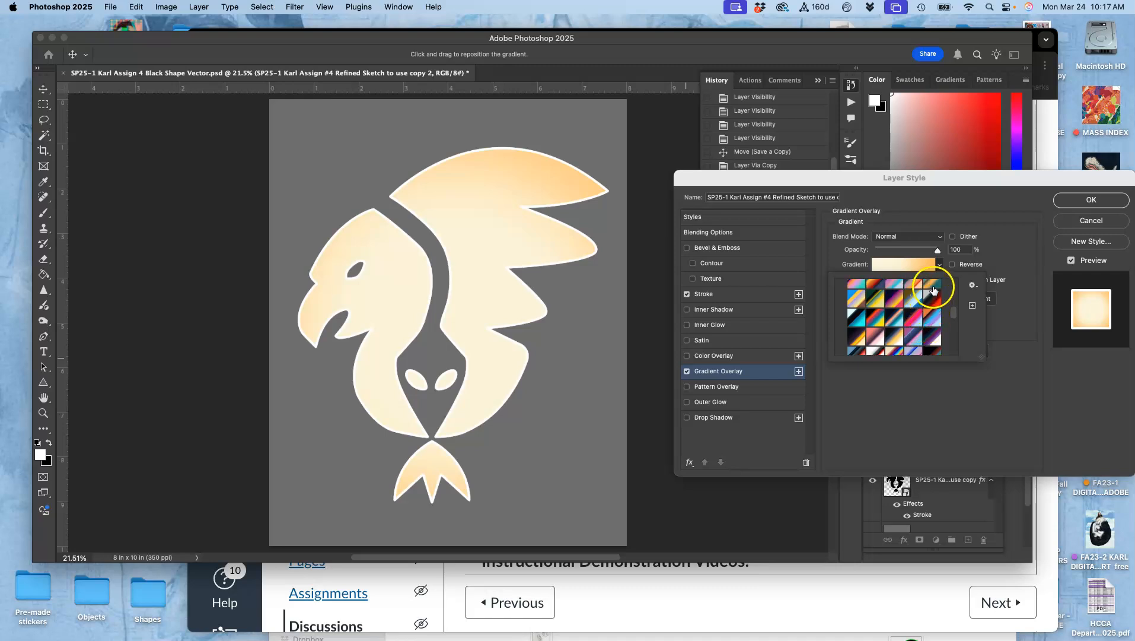
{"action": "left_click", "coordinate": [915, 296]}
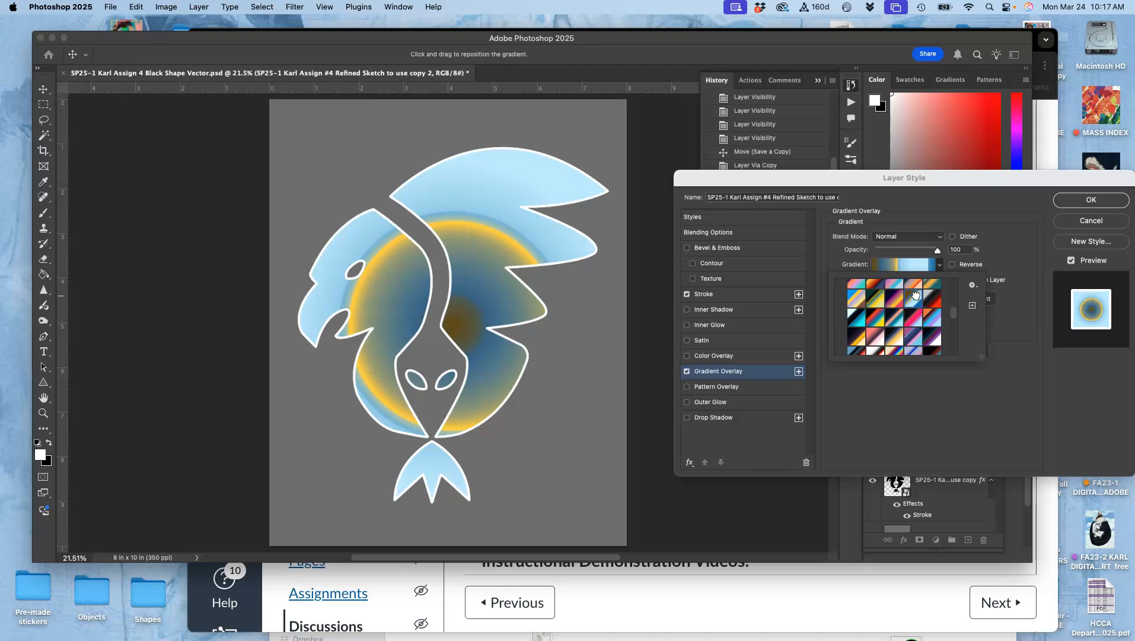
- Set the Gradient Overlay style to Linear
{"action": "left_click", "coordinate": [1021, 258]}
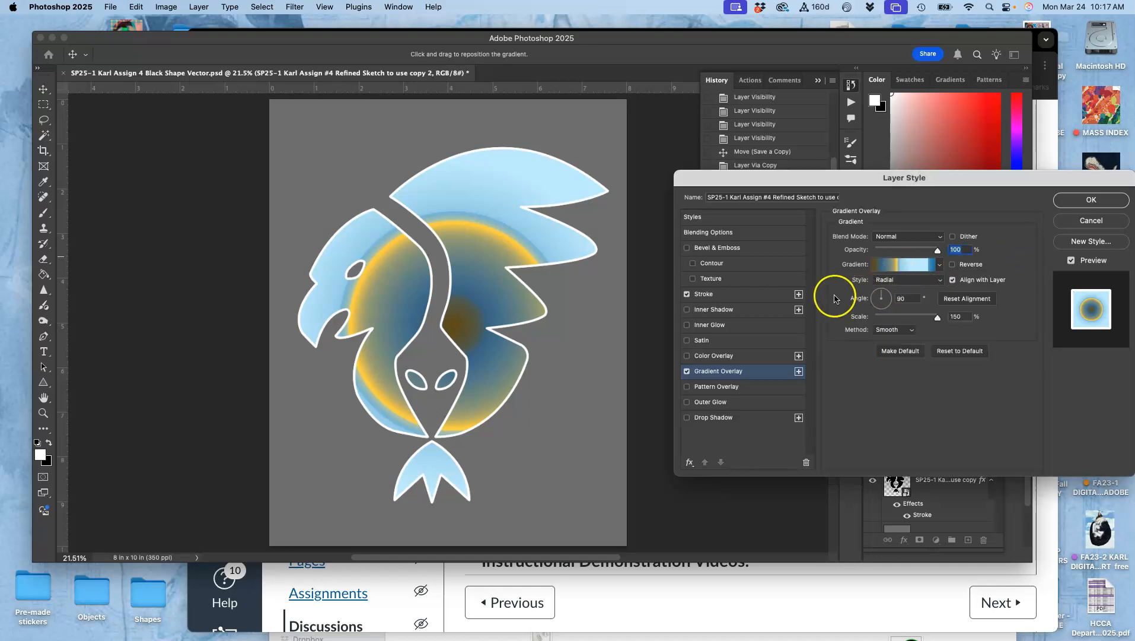
{"action": "left_click", "coordinate": [899, 280]}
{"action": "left_click", "coordinate": [895, 267]}
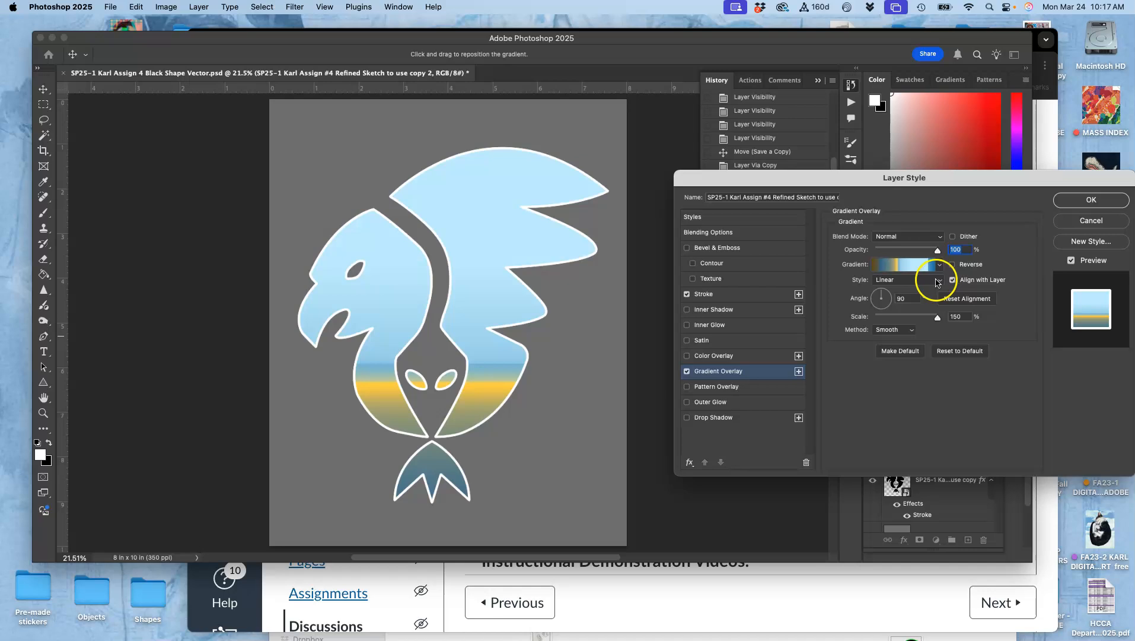
- In the Gradient Editor, move the yellow stop to location 69 and recolour it red #ff5858
{"action": "left_click", "coordinate": [919, 266]}
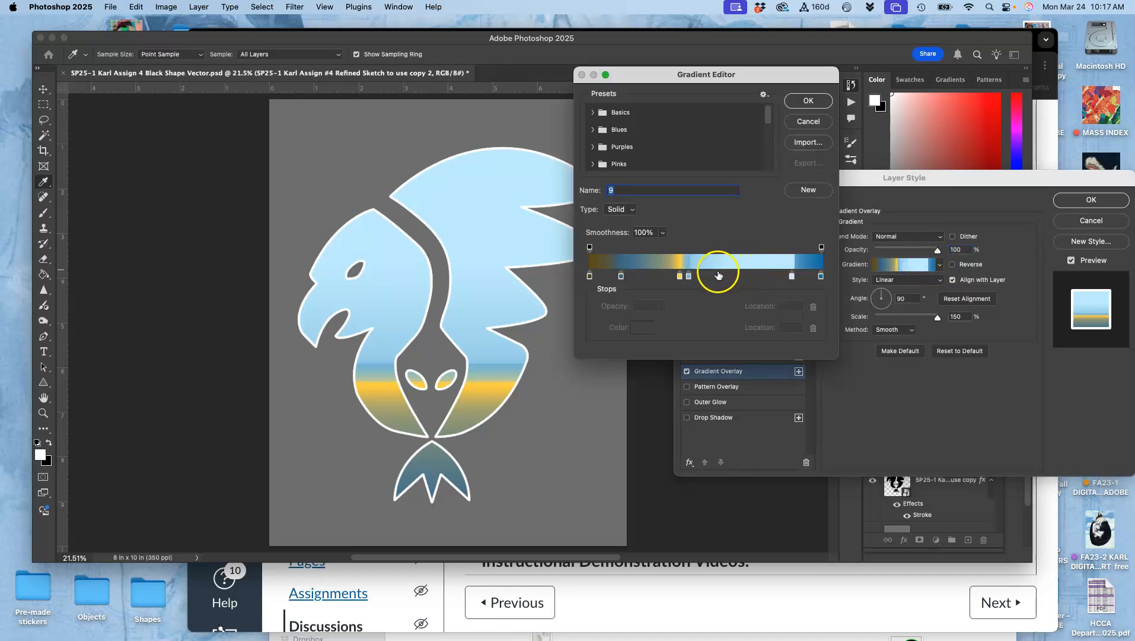
{"action": "left_click_drag", "start_coordinate": [680, 277], "coordinate": [750, 283]}
{"action": "left_click", "coordinate": [639, 328]}
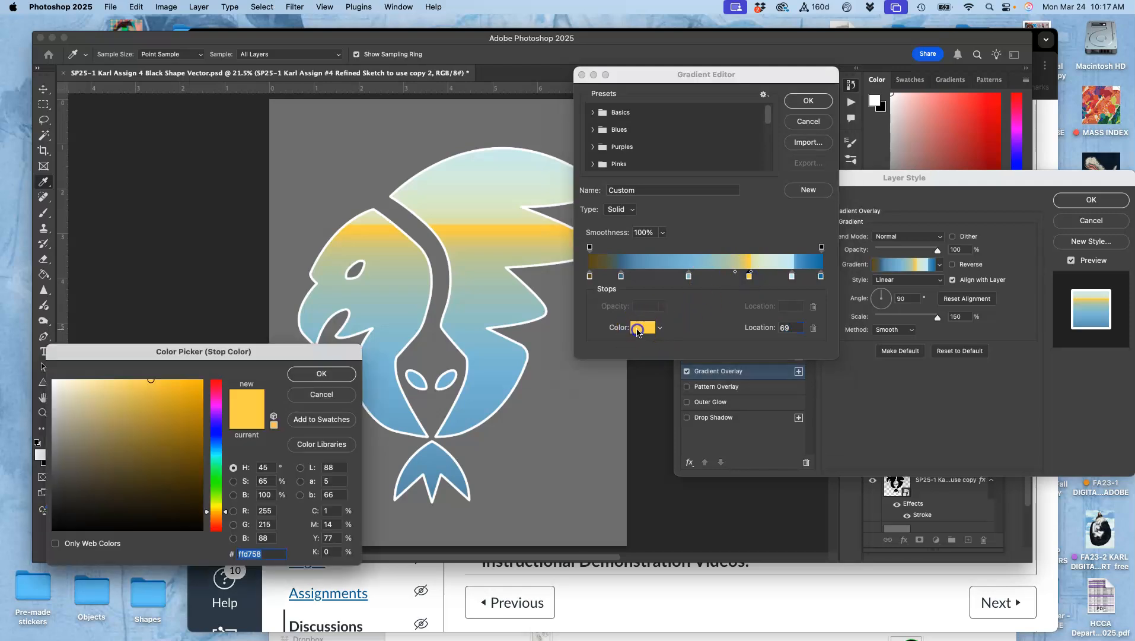
{"action": "left_click", "coordinate": [217, 530]}
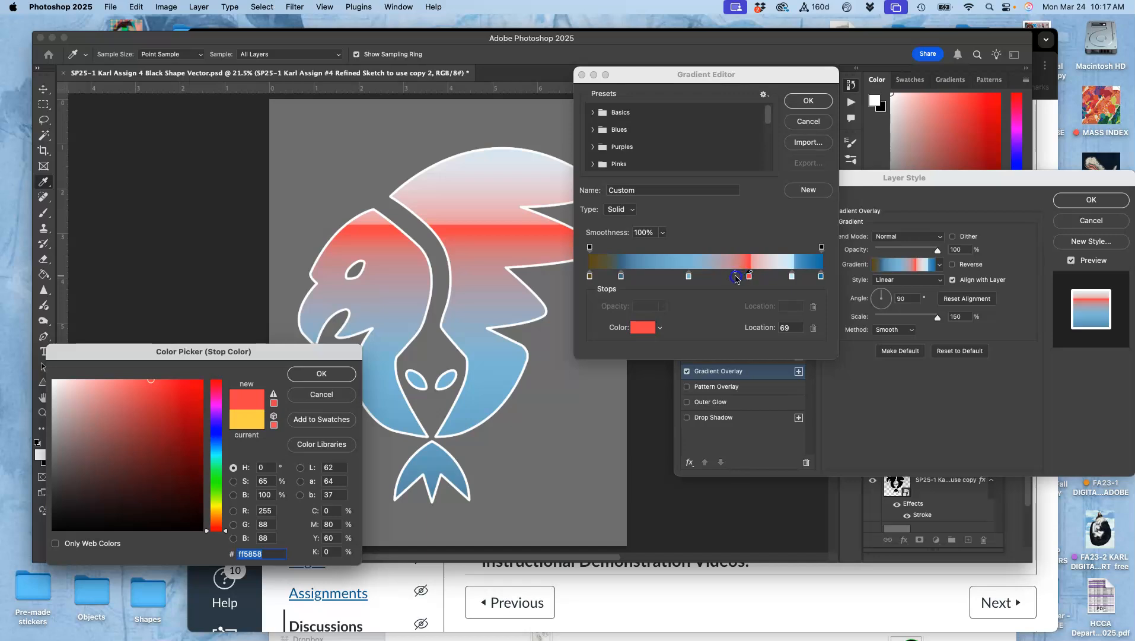
{"action": "left_click", "coordinate": [328, 377]}
- Rearrange the gradient stops, moving the red stop to location 66, and confirm the gradient
{"action": "left_click_drag", "start_coordinate": [688, 277], "coordinate": [669, 279]}
{"action": "left_click_drag", "start_coordinate": [749, 276], "coordinate": [772, 273]}
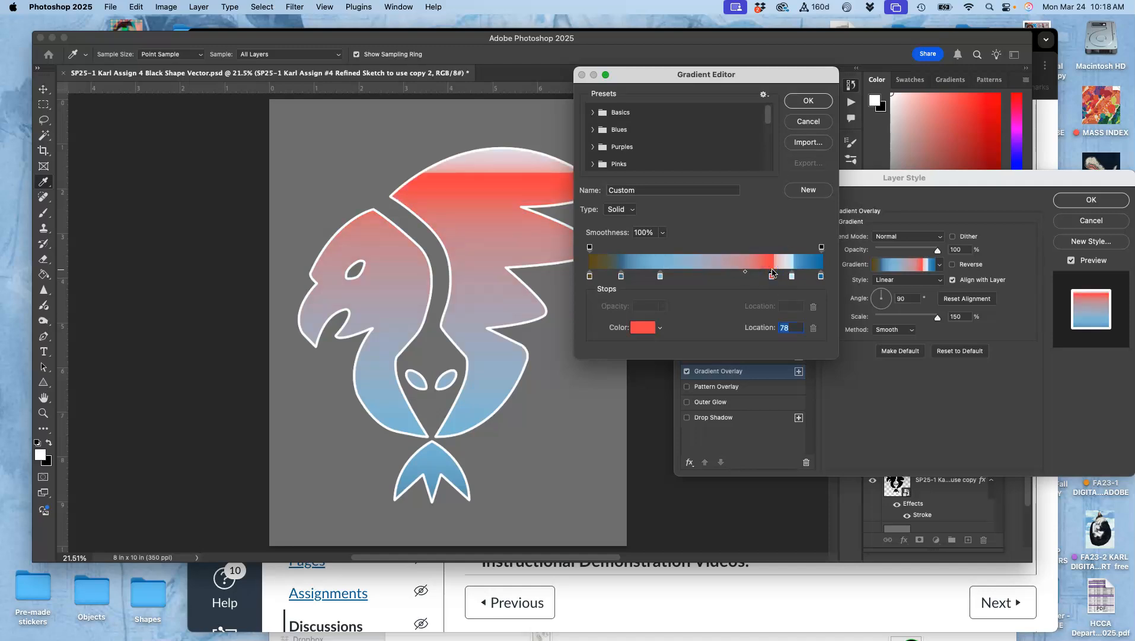
{"action": "left_click", "coordinate": [774, 273]}
{"action": "double_click", "coordinate": [771, 278]}
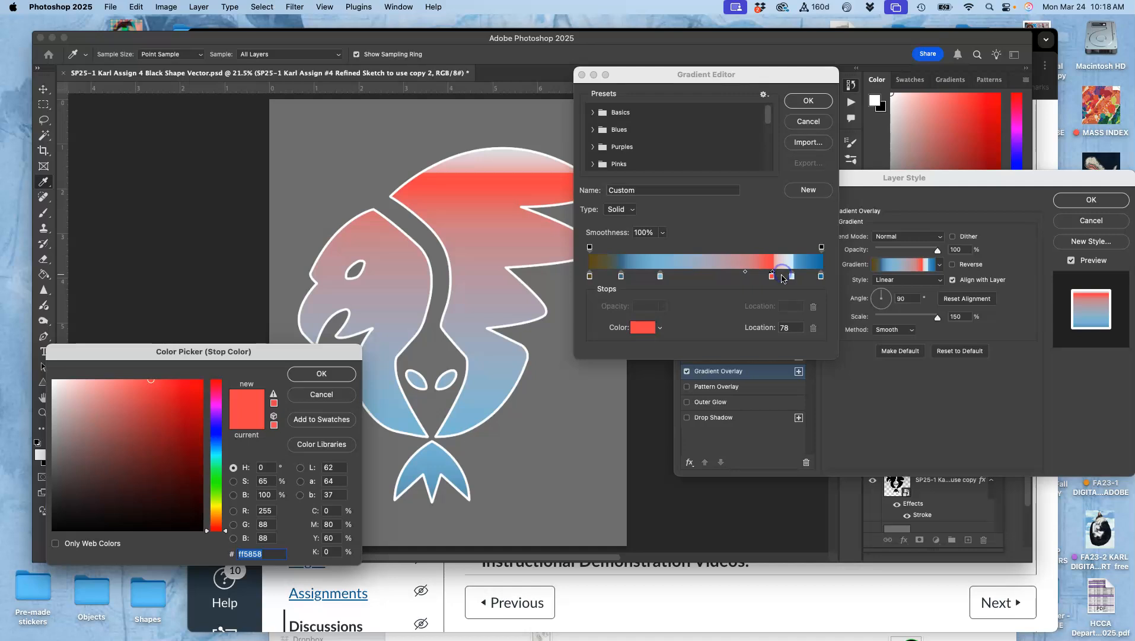
{"action": "left_click", "coordinate": [341, 373]}
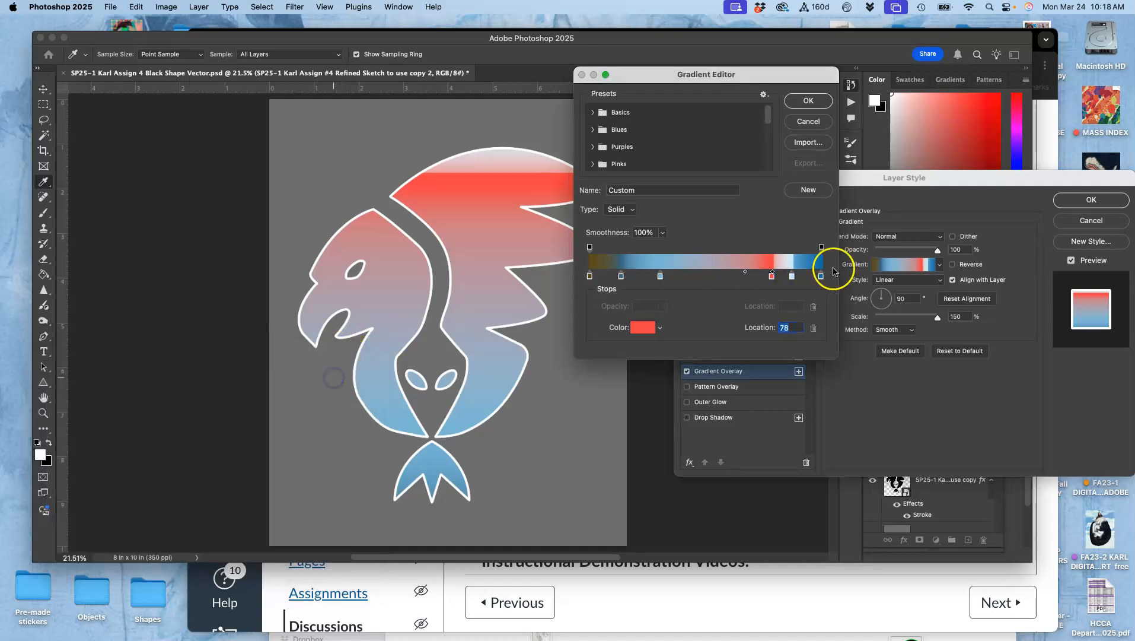
{"action": "left_click_drag", "start_coordinate": [782, 276], "coordinate": [783, 276]}
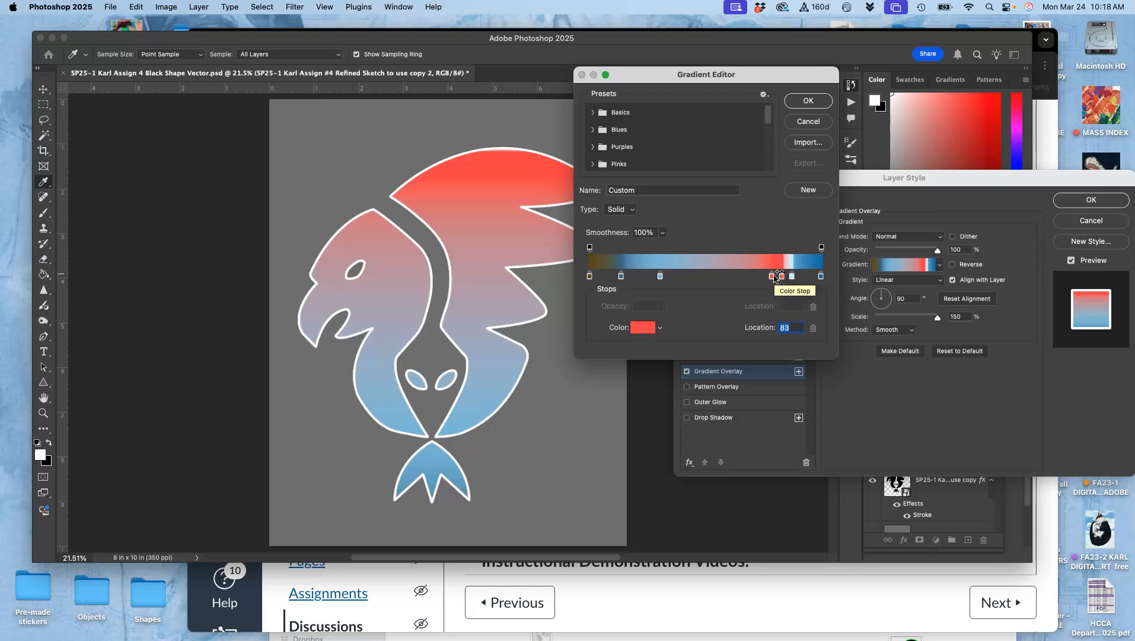
{"action": "left_click_drag", "start_coordinate": [772, 277], "coordinate": [719, 277]}
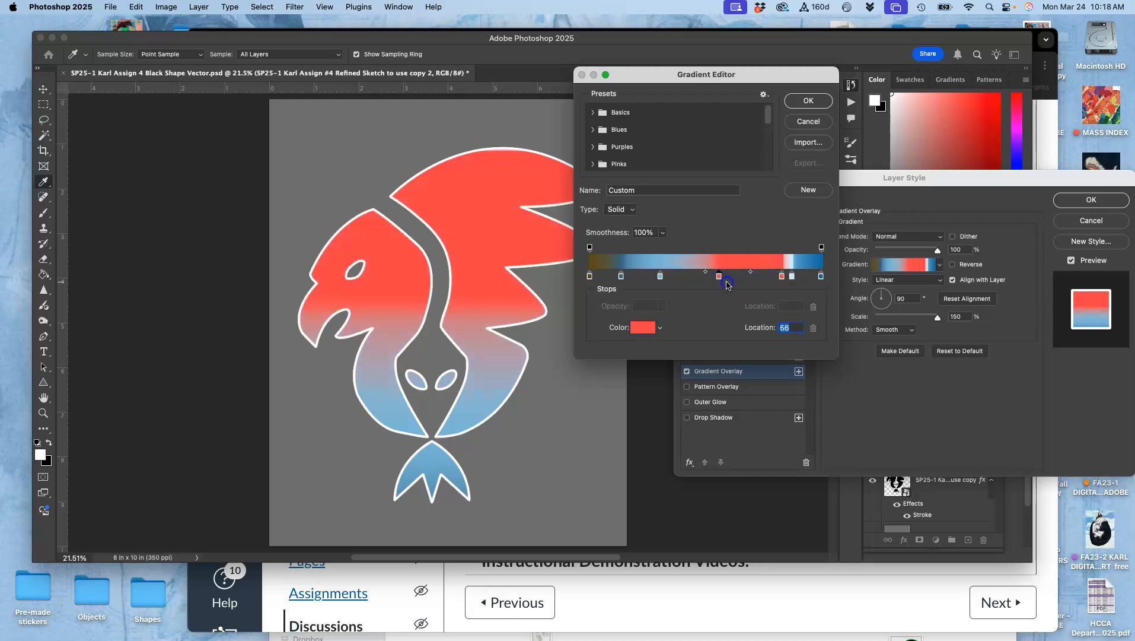
{"action": "left_click", "coordinate": [719, 277]}
{"action": "left_click", "coordinate": [807, 101]}
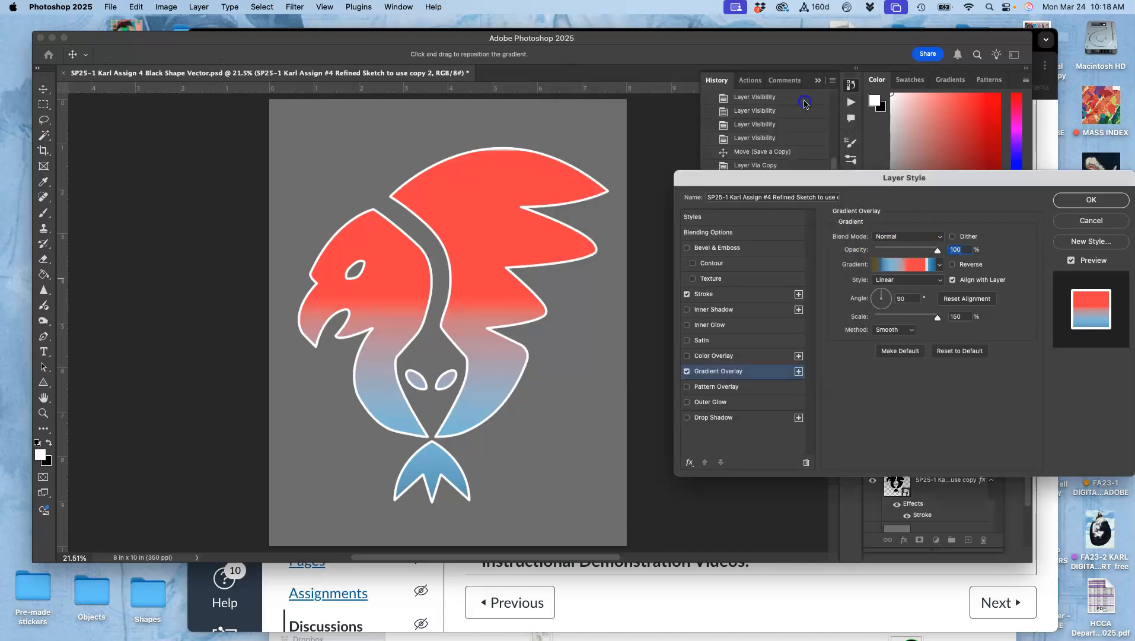
- Set the gradient angle to 48° and reverse the gradient direction
{"action": "left_click", "coordinate": [888, 293]}
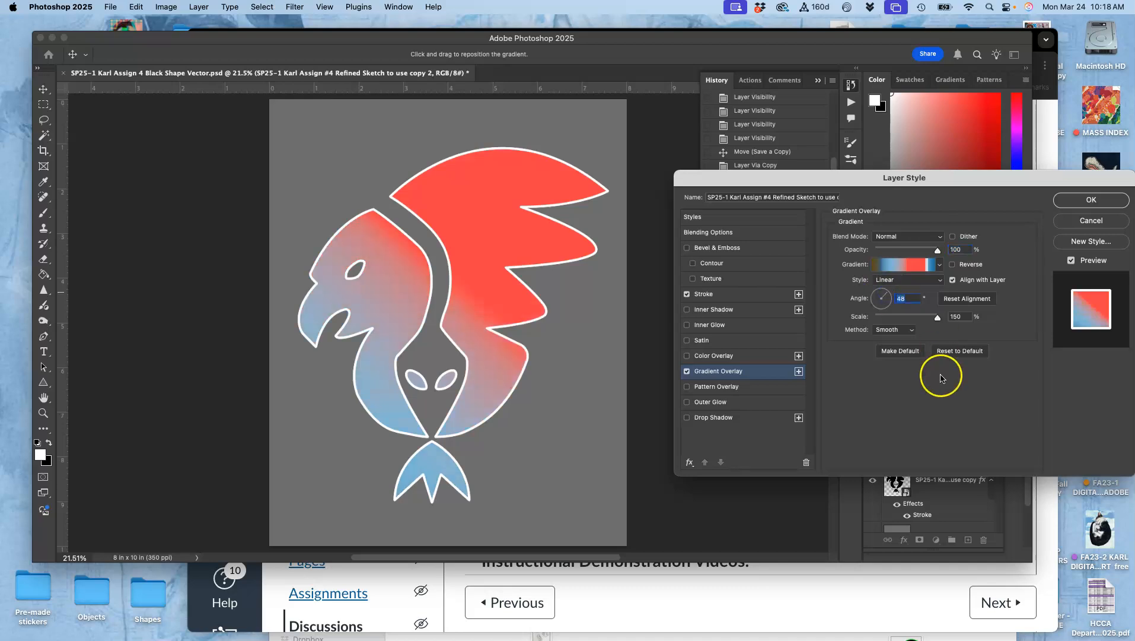
{"action": "left_click", "coordinate": [953, 264]}
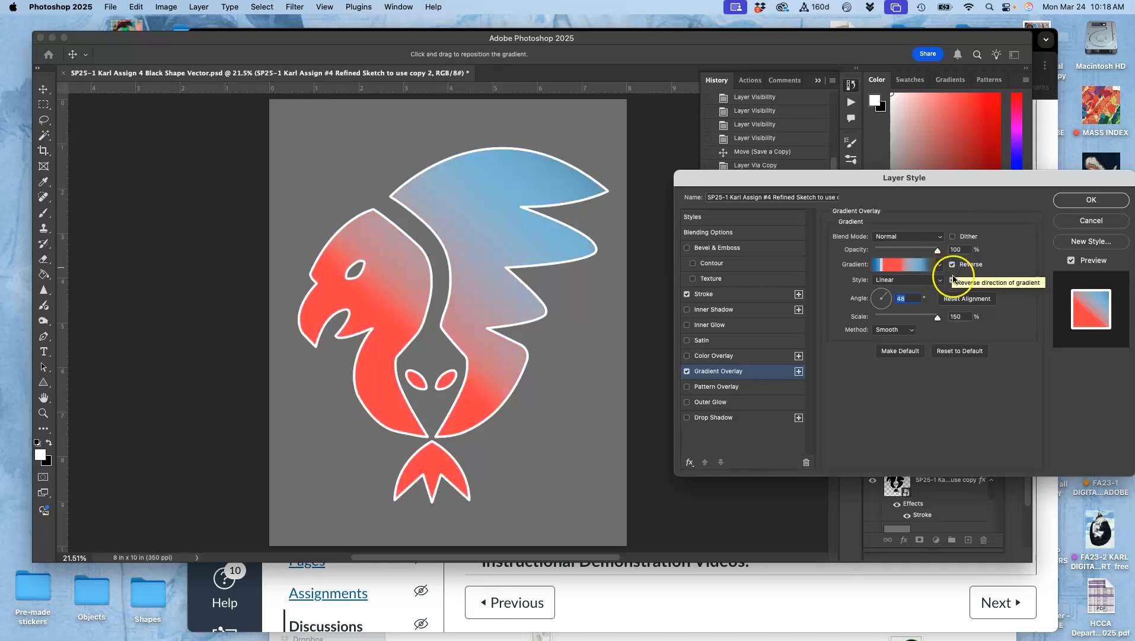
{"action": "mouse_move", "coordinate": [934, 318]}
{"action": "left_mouse_down"}
{"action": "mouse_move", "coordinate": [869, 325]}
{"action": "mouse_move", "coordinate": [955, 319]}
{"action": "left_mouse_up"}
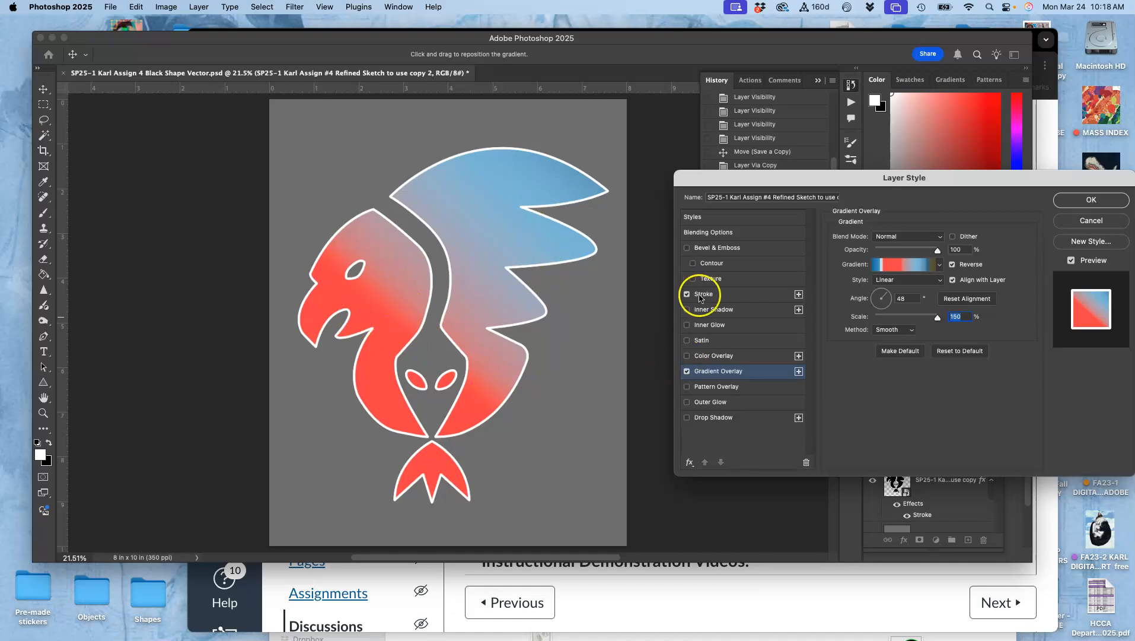
- Re-enable the navy Color Overlay and lower its opacity to 34%
{"action": "left_click", "coordinate": [687, 355]}
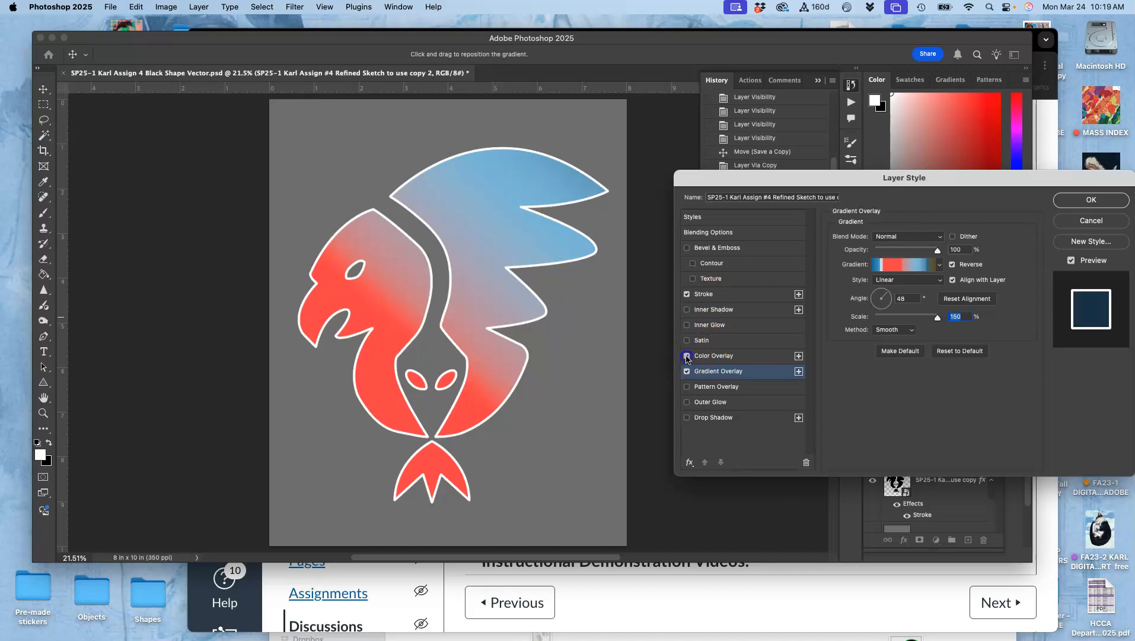
{"action": "left_click", "coordinate": [749, 358]}
{"action": "left_click_drag", "start_coordinate": [932, 255], "coordinate": [888, 264]}
{"action": "left_click_drag", "start_coordinate": [879, 263], "coordinate": [895, 259]}
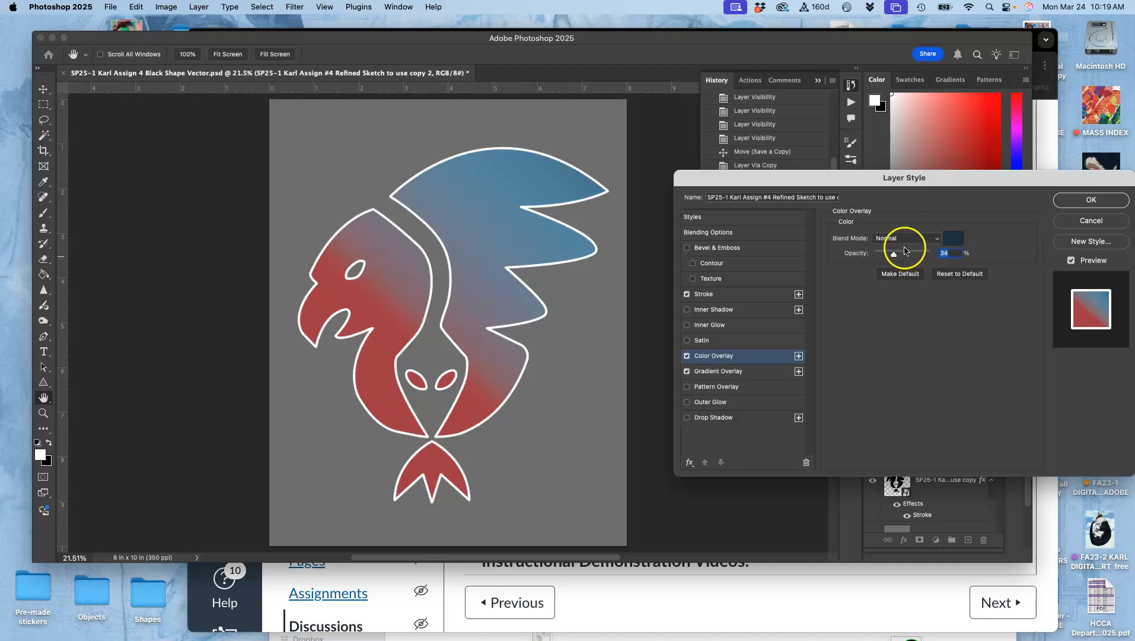
- Set the Color Overlay blend mode to Dissolve
{"action": "key", "text": "super+plus"}
{"action": "key", "text": "super+plus"}
{"action": "key", "text": "super+plus"}
{"action": "key", "text": "super+plus"}
{"action": "key", "text": "super+plus"}
{"action": "key", "text": "super+plus"}
{"action": "key", "text": "super+plus"}
{"action": "key", "text": "super+plus"}
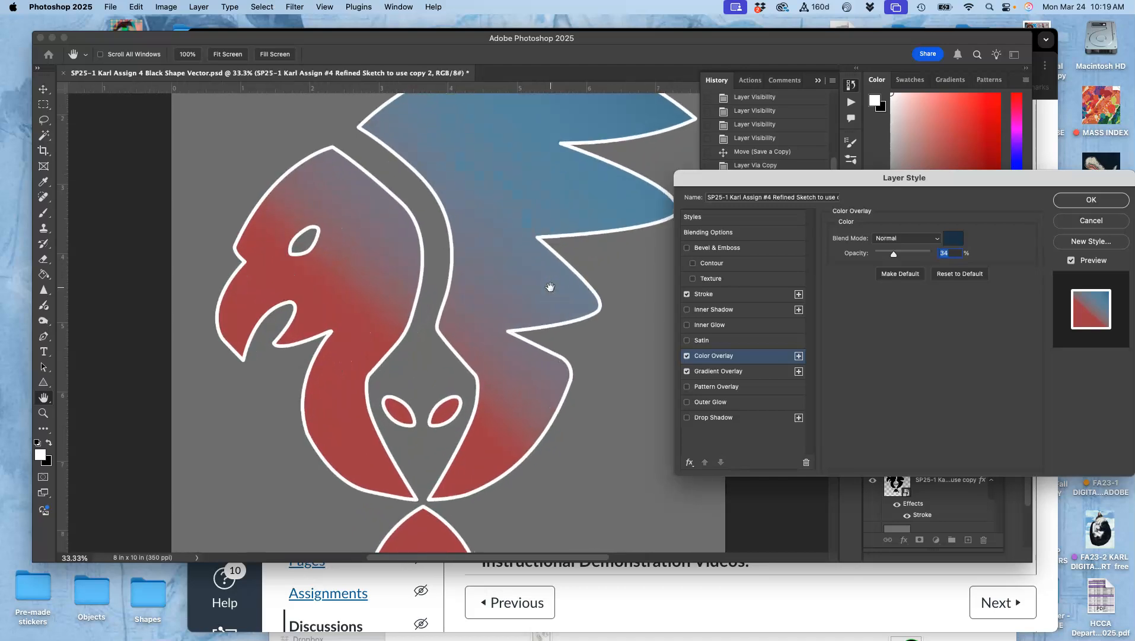
{"action": "key", "text": "super+minus"}
{"action": "key", "text": "super+minus"}
{"action": "key", "text": "super+minus"}
{"action": "key", "text": "super+minus"}
{"action": "key", "text": "super+minus"}
{"action": "key", "text": "super+minus"}
{"action": "key", "text": "super+minus"}
{"action": "key", "text": "super+minus"}
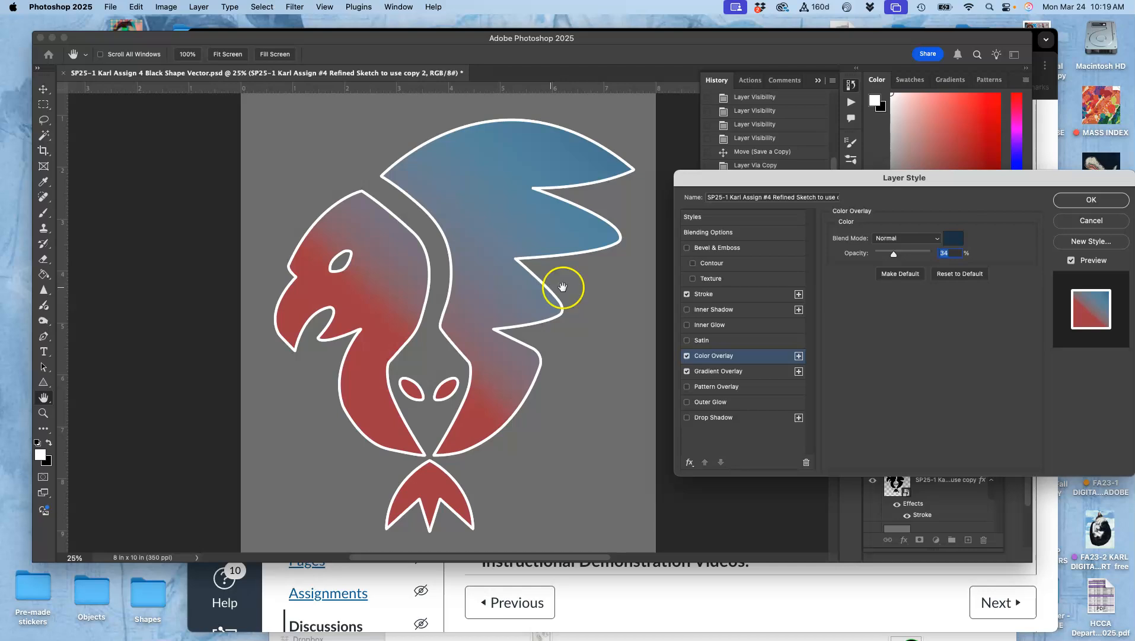
{"action": "left_click", "coordinate": [912, 243]}
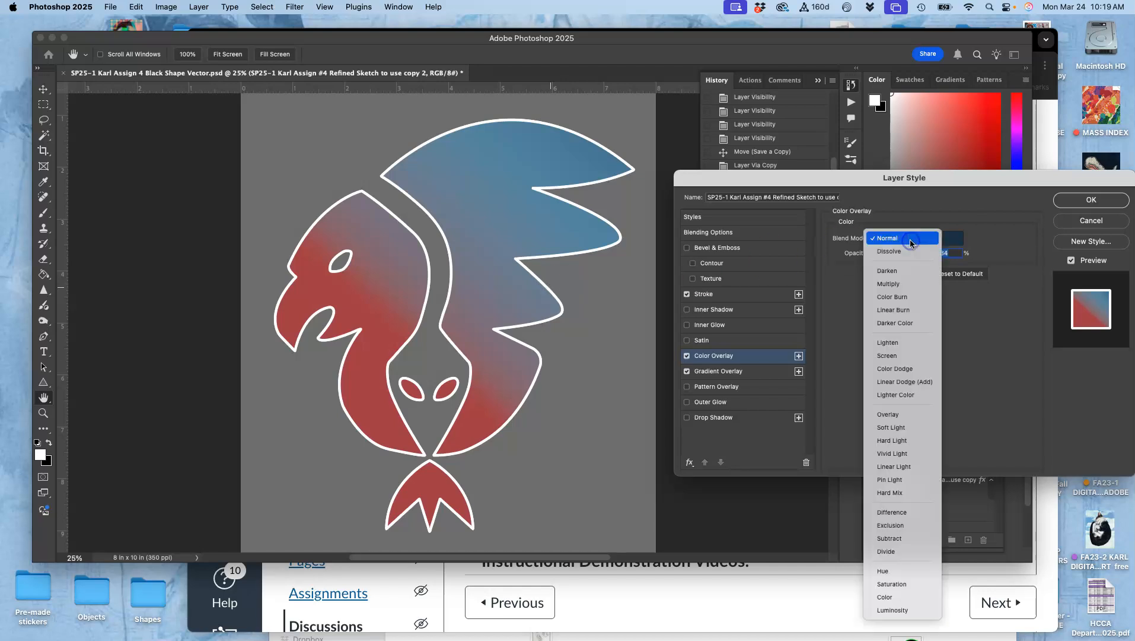
{"action": "left_click", "coordinate": [904, 251]}
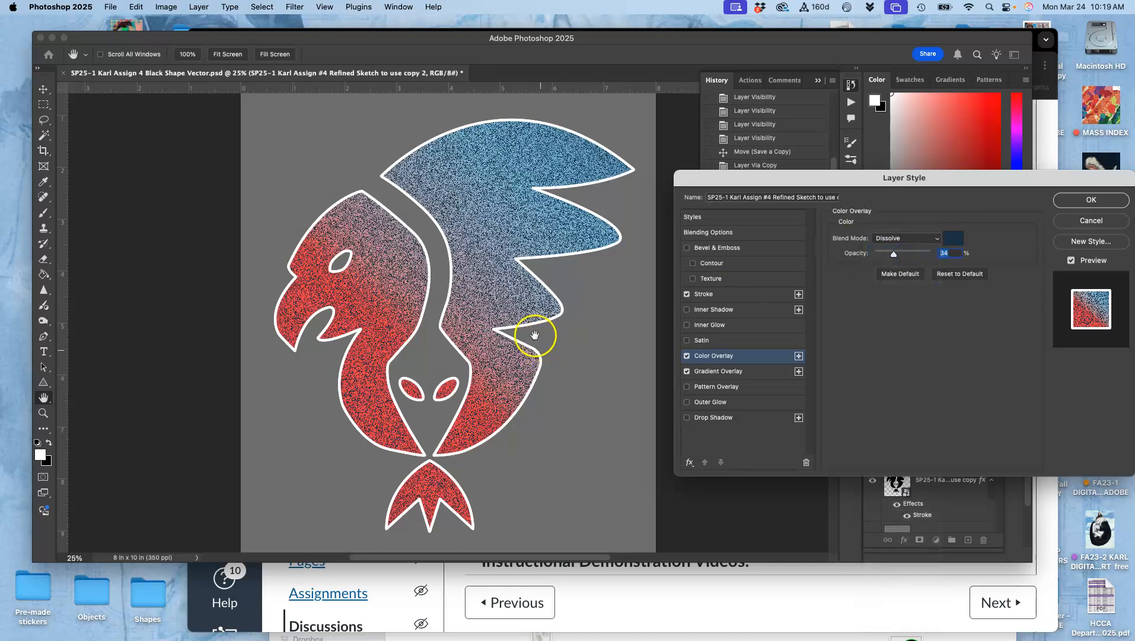
- Zoom in to examine the dissolve texture on the logo up close, then zoom back out
{"action": "key", "text": "super+plus"}
{"action": "key", "text": "super+plus"}
{"action": "key", "text": "super+plus"}
{"action": "key", "text": "super+plus"}
{"action": "key", "text": "super+plus"}
{"action": "key", "text": "super+plus"}
{"action": "key", "text": "super+plus"}
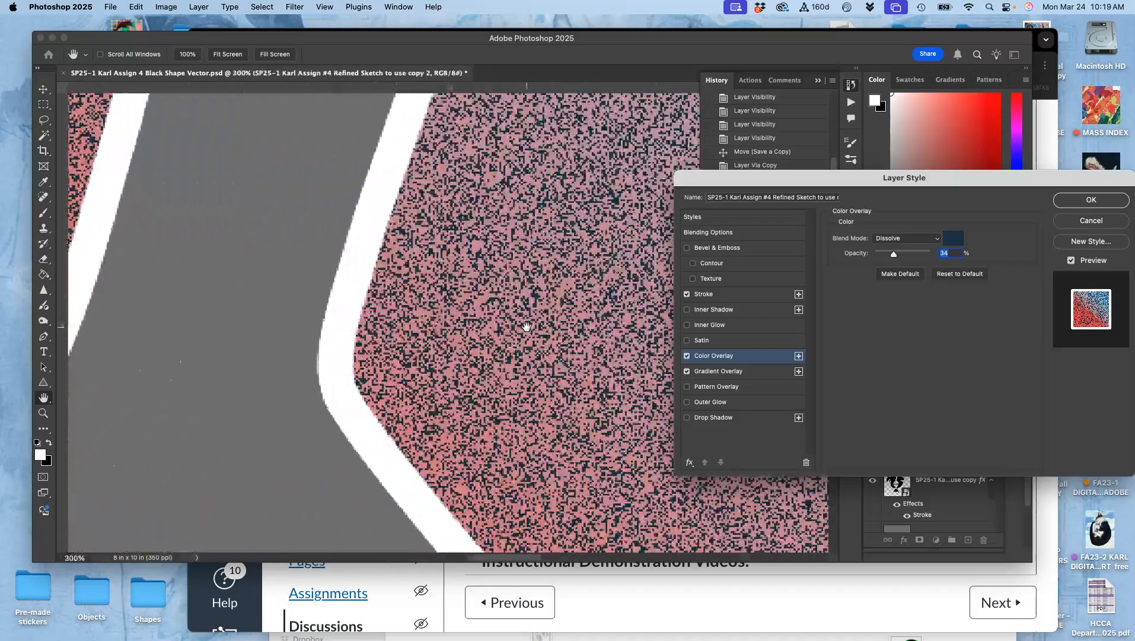
{"action": "scroll", "coordinate": [527, 326], "scroll_direction": "right", "scroll_amount": 10}
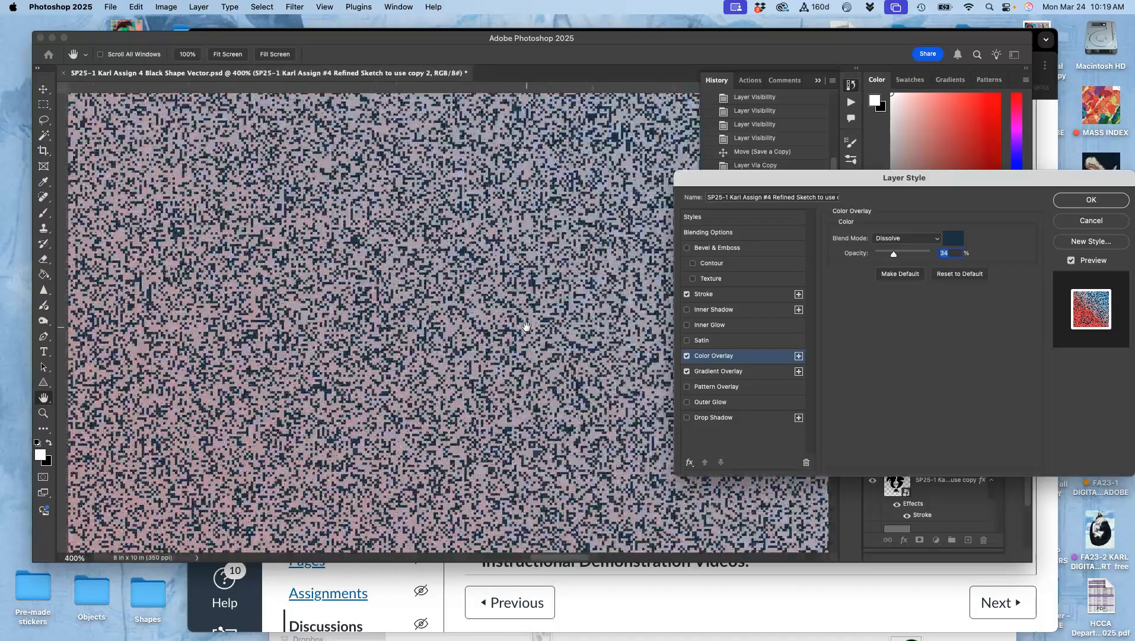
{"action": "key", "text": "super+minus"}
{"action": "key", "text": "super+minus"}
{"action": "key", "text": "super+minus"}
{"action": "key", "text": "super+minus"}
{"action": "key", "text": "super+minus"}
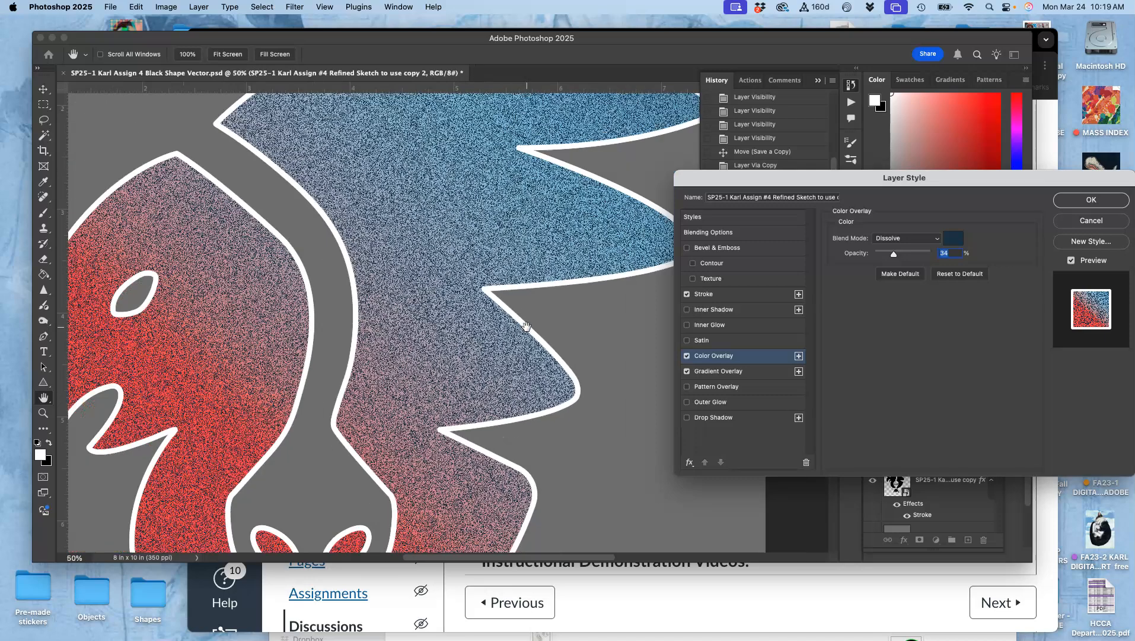
{"action": "key", "text": "super+minus"}
{"action": "key", "text": "super+minus"}
{"action": "key", "text": "super+minus"}
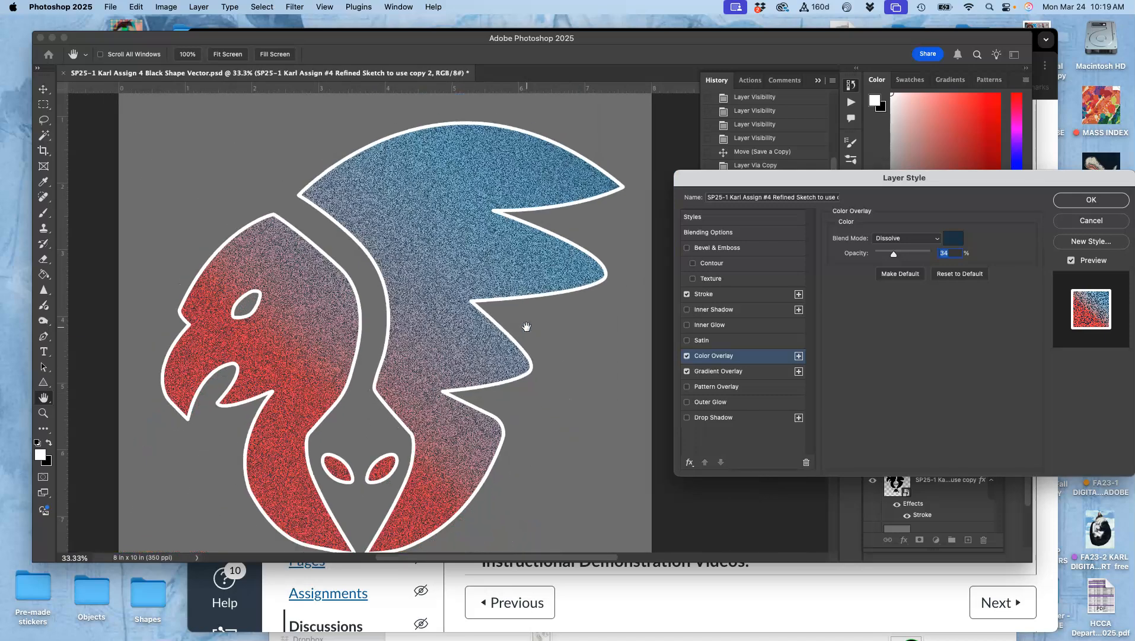
{"action": "scroll", "coordinate": [526, 326], "scroll_direction": "down", "scroll_amount": 3}
{"action": "scroll", "coordinate": [526, 326], "scroll_direction": "right", "scroll_amount": 2}
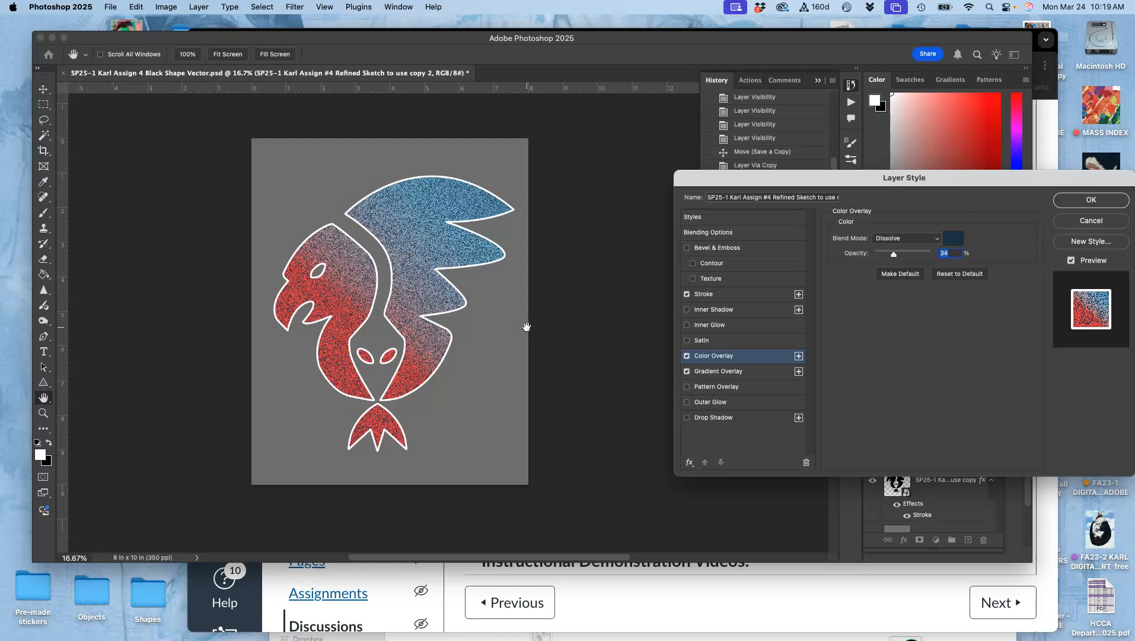
- Add a Drop Shadow with 100% opacity, 34° angle, 18 px distance, 9% spread, 40 px size and 0% noise
{"action": "left_click", "coordinate": [688, 418]}
{"action": "left_click", "coordinate": [711, 419]}
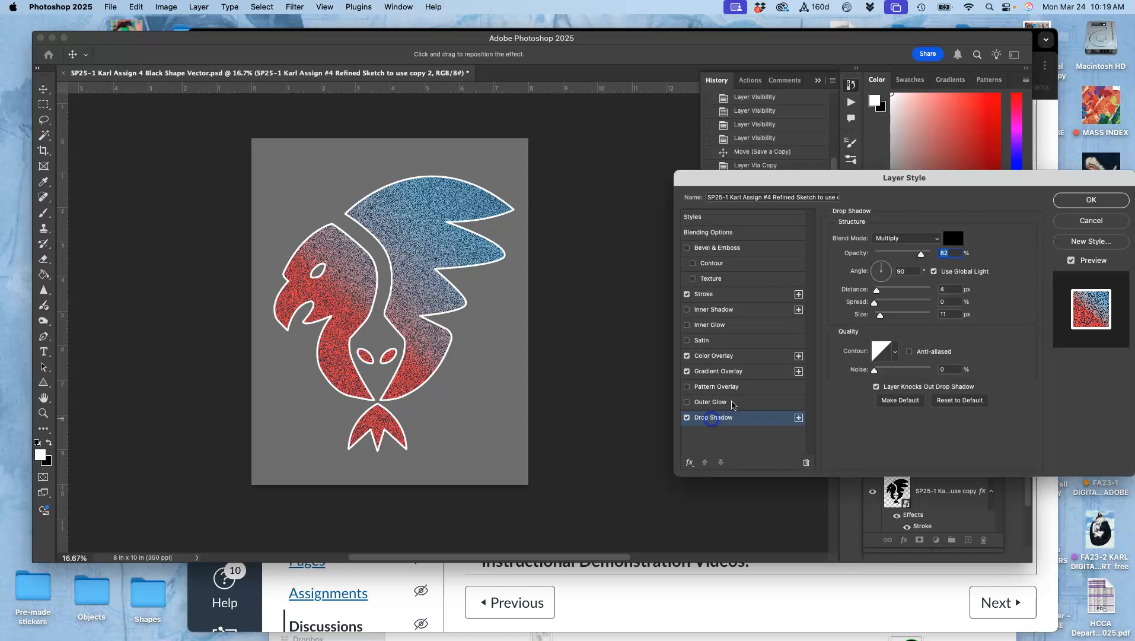
{"action": "left_click_drag", "start_coordinate": [921, 256], "coordinate": [941, 255]}
{"action": "left_click_drag", "start_coordinate": [882, 317], "coordinate": [889, 268]}
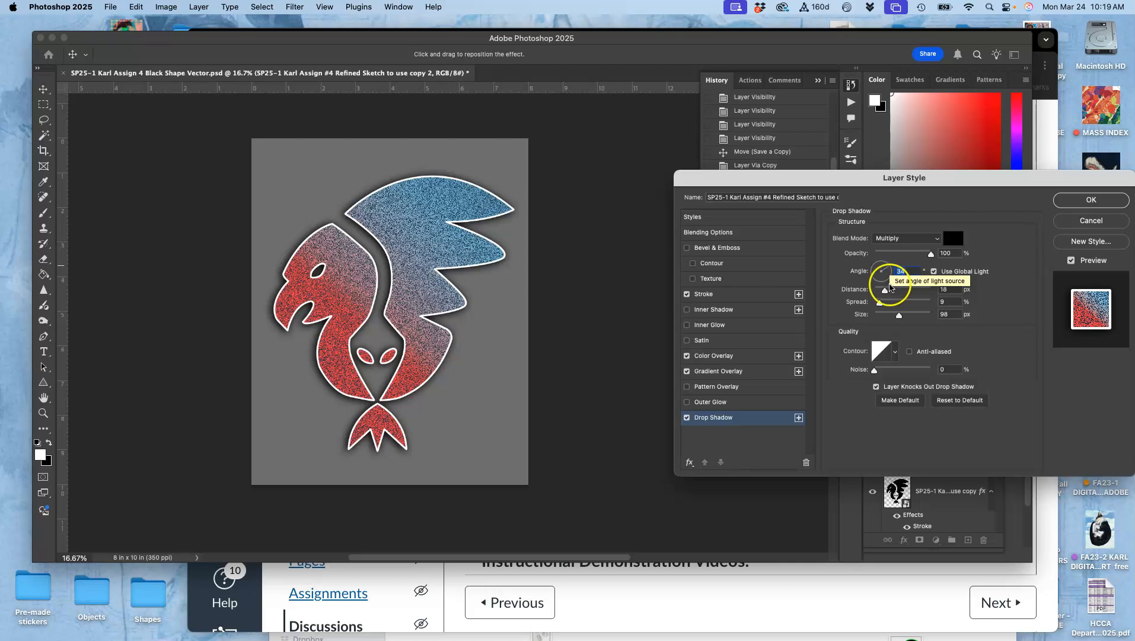
{"action": "left_click_drag", "start_coordinate": [900, 315], "coordinate": [886, 319]}
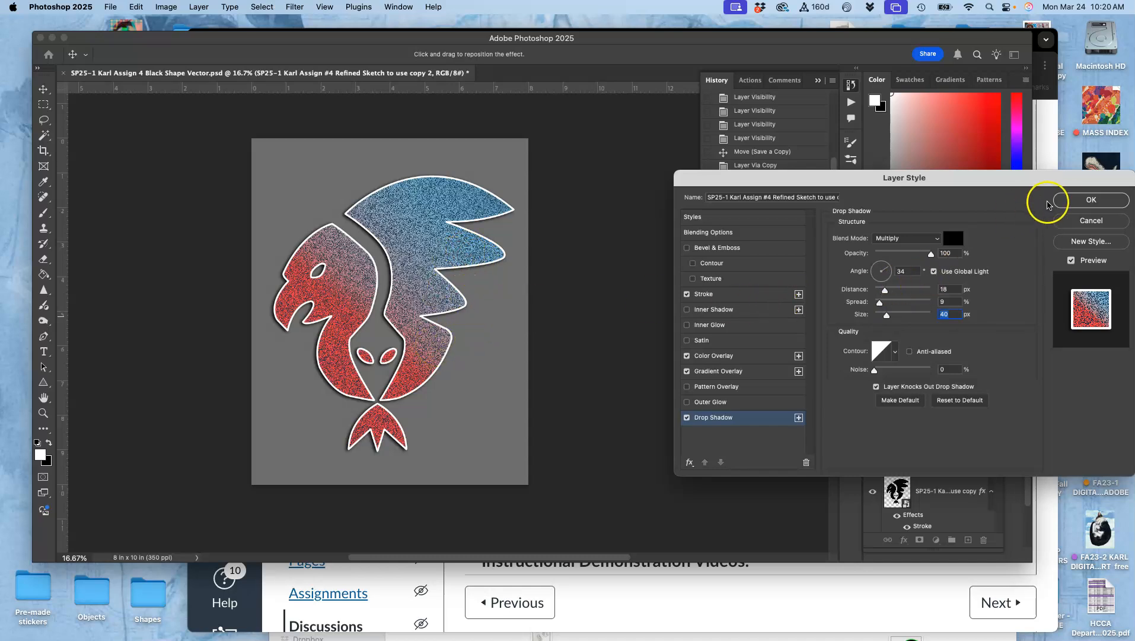
{"action": "left_click_drag", "start_coordinate": [875, 374], "coordinate": [826, 380]}
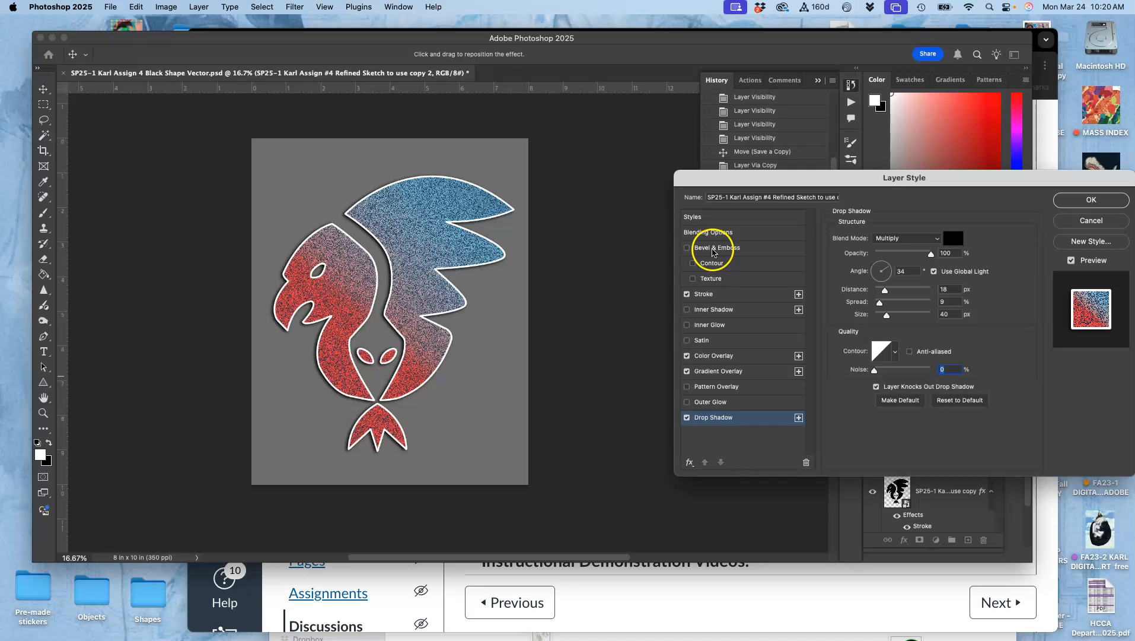
- Preview Bevel & Emboss without keeping it and apply the layer style
{"action": "left_click", "coordinate": [687, 249]}
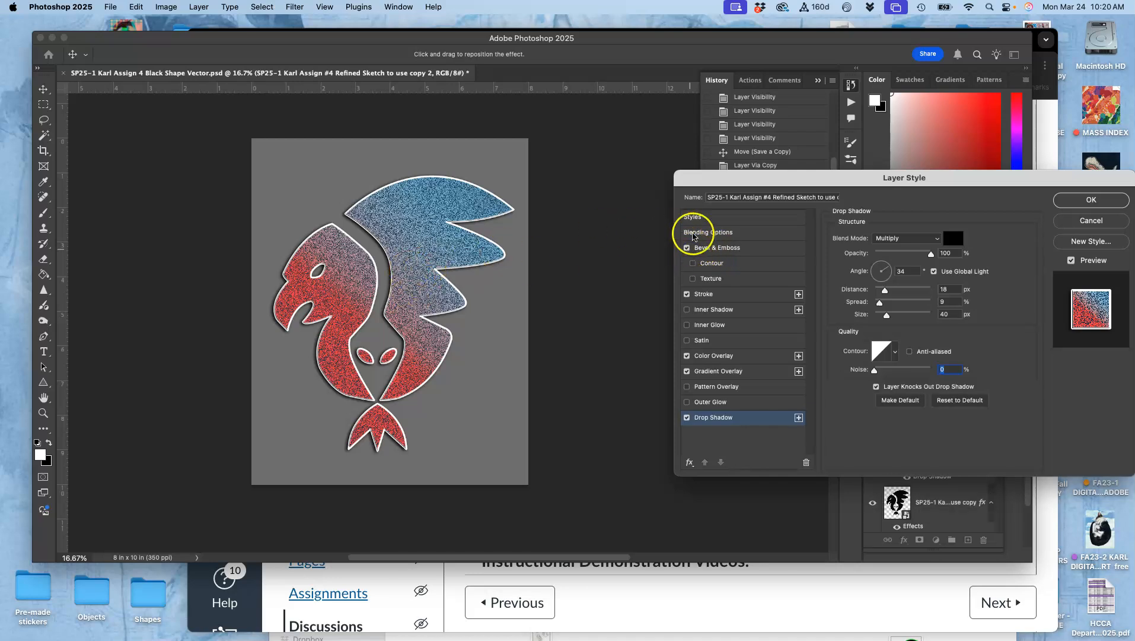
{"action": "left_click", "coordinate": [686, 248]}
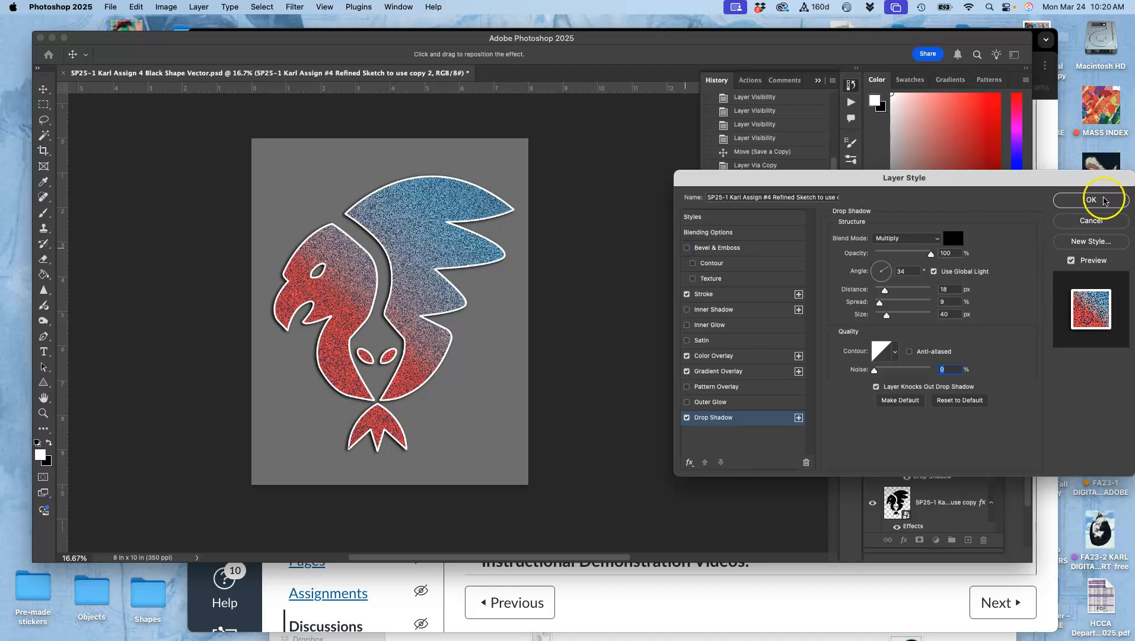
{"action": "left_click", "coordinate": [1099, 202]}
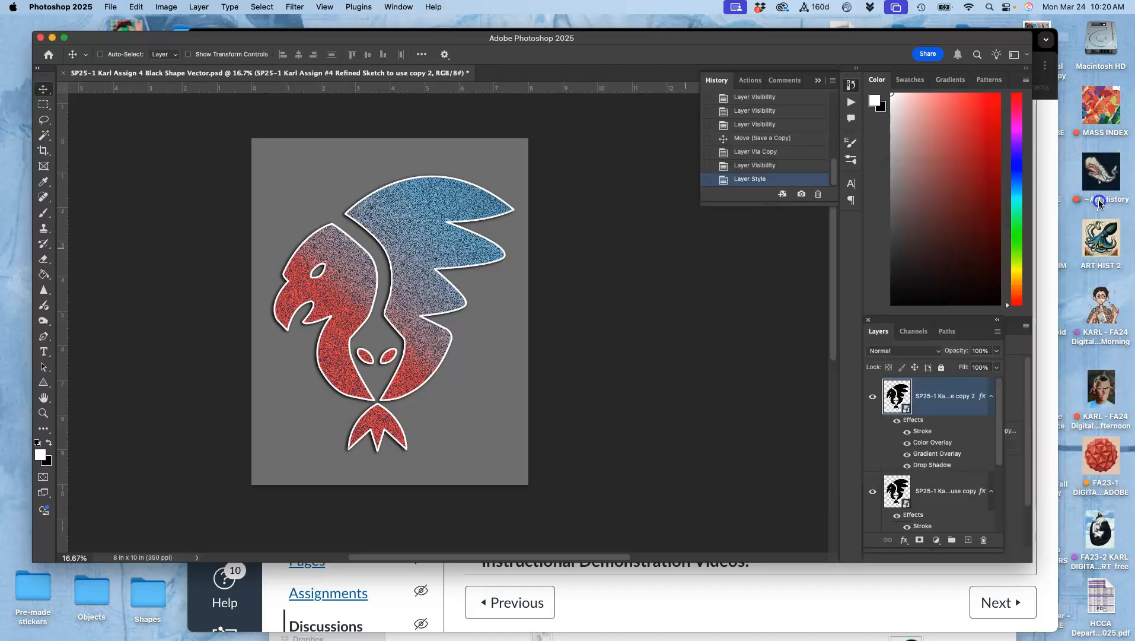
- Preview the logo over the black and white backgrounds, hide all three background layers for transparency, and save the document
{"action": "scroll", "coordinate": [925, 457], "scroll_direction": "down", "scroll_amount": 5}
{"action": "left_click", "coordinate": [902, 445]}
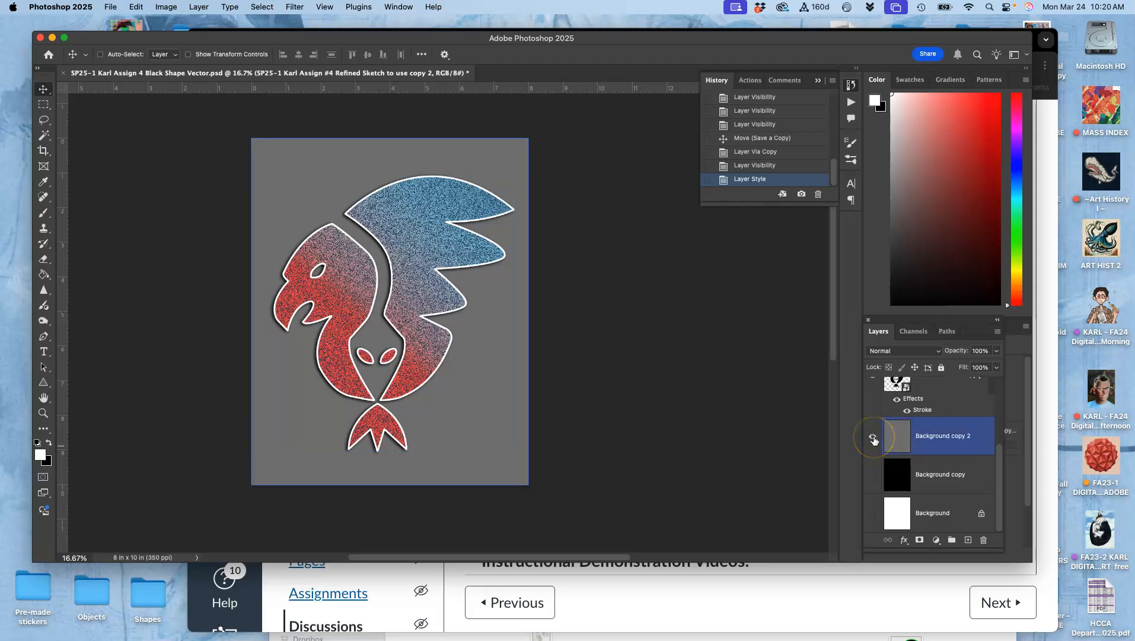
{"action": "left_click", "coordinate": [872, 474]}
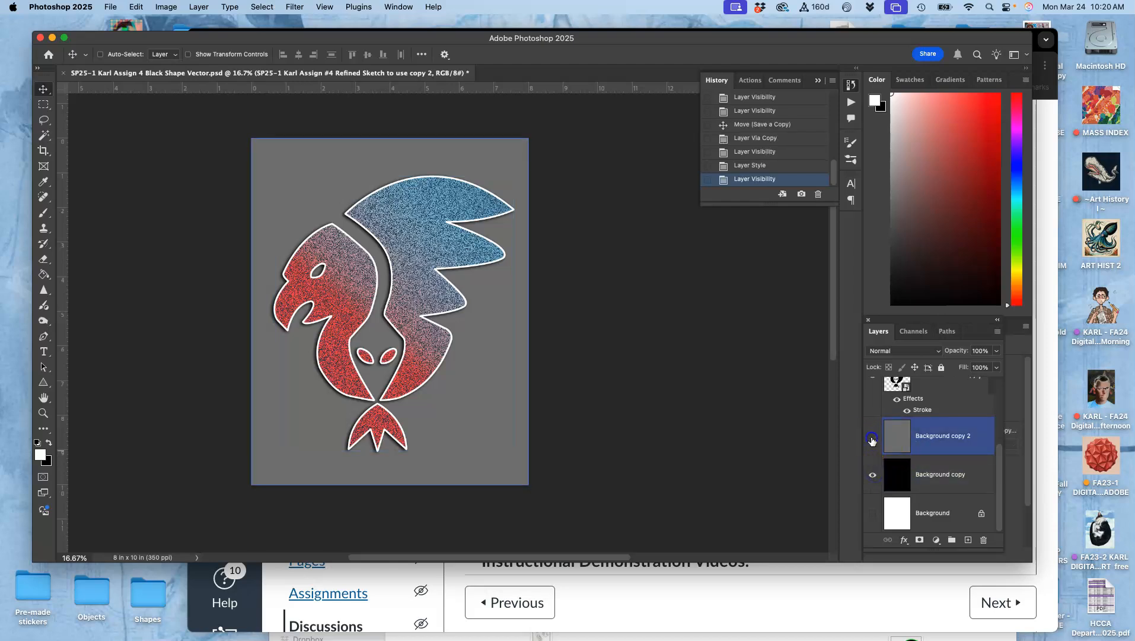
{"action": "left_click", "coordinate": [872, 439]}
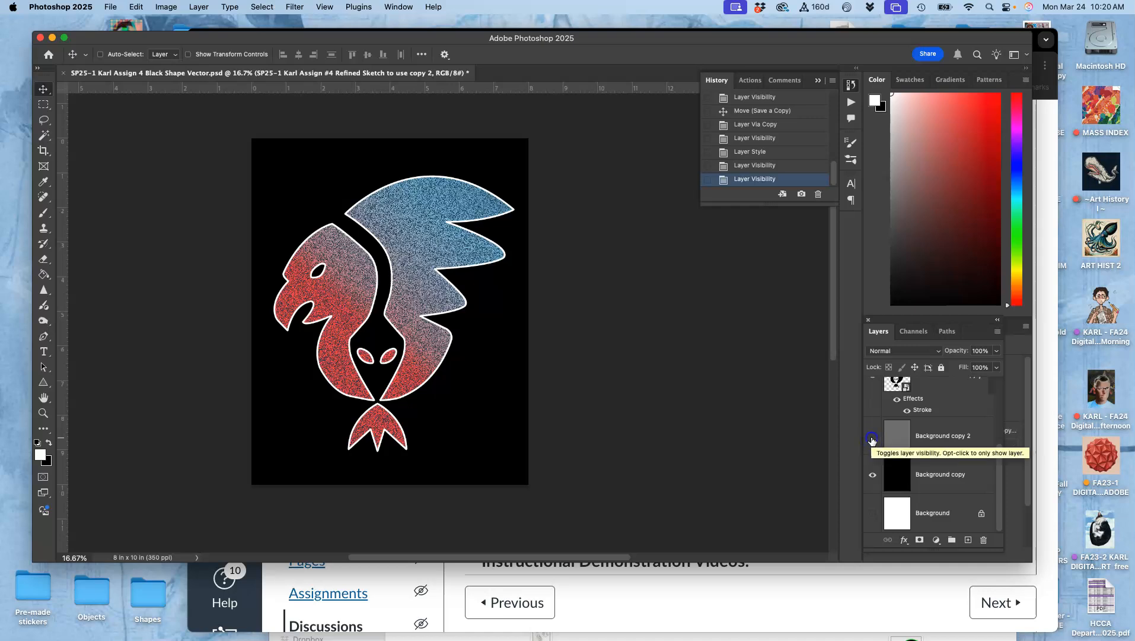
{"action": "left_click", "coordinate": [873, 440]}
{"action": "left_click", "coordinate": [872, 439]}
{"action": "left_click", "coordinate": [876, 522]}
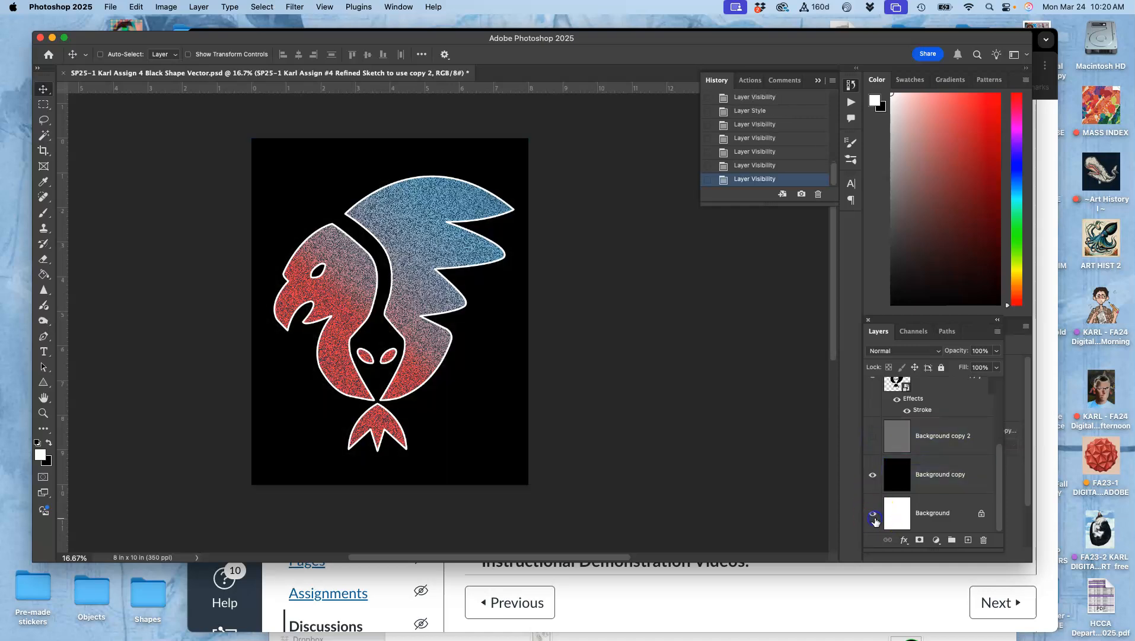
{"action": "left_click", "coordinate": [871, 472]}
{"action": "left_click", "coordinate": [873, 474]}
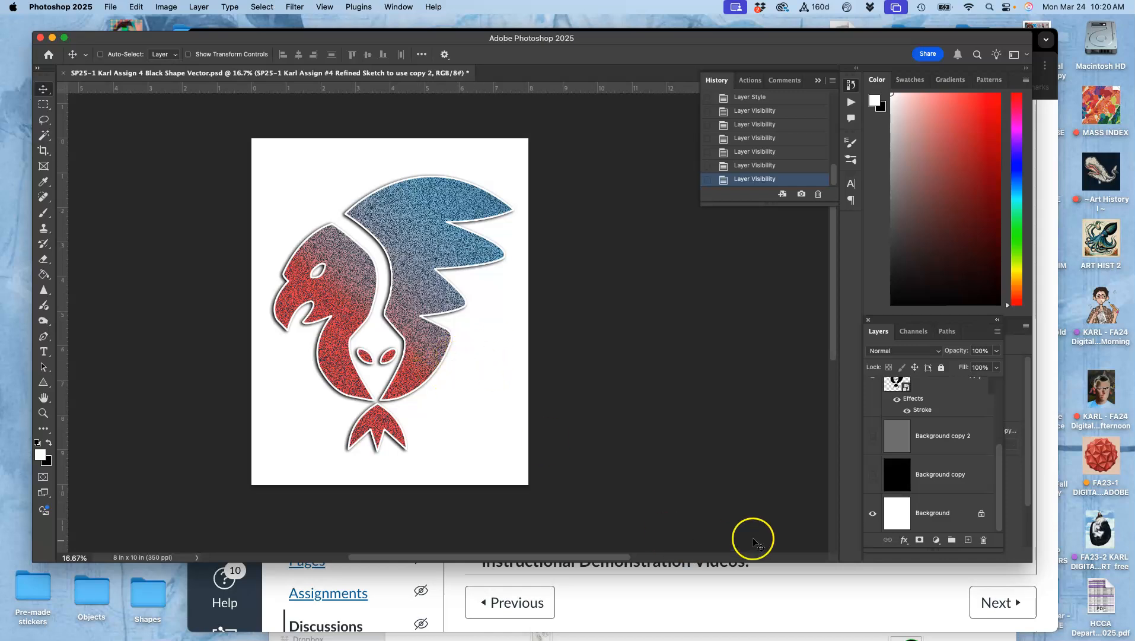
{"action": "left_click", "coordinate": [872, 512]}
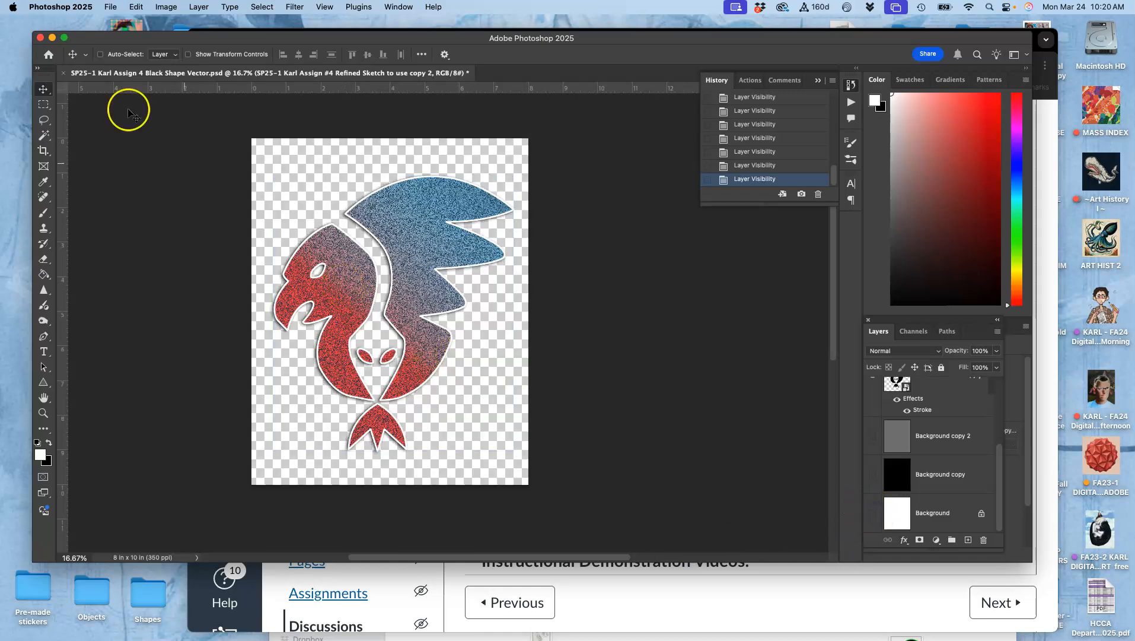
{"action": "left_click", "coordinate": [113, 8]}
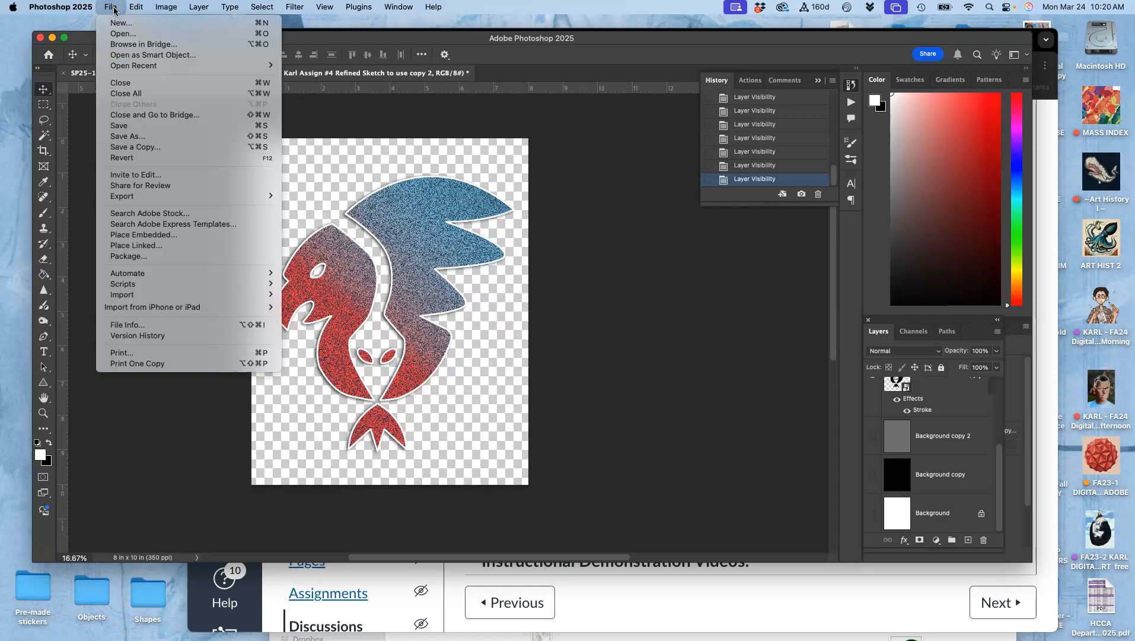
{"action": "left_click", "coordinate": [118, 125]}
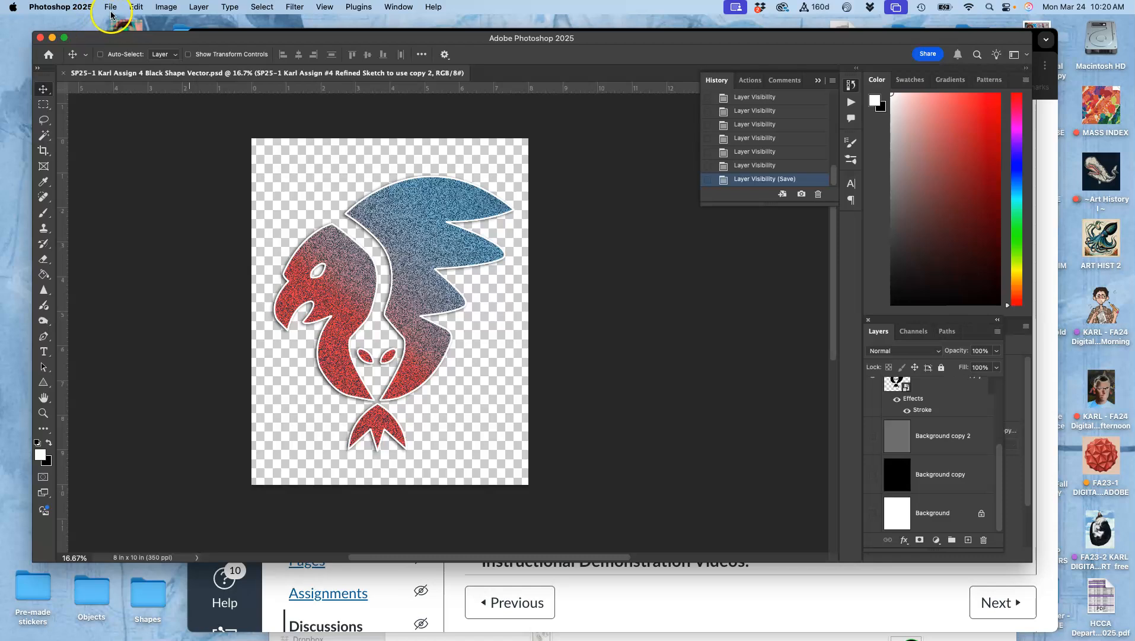
- Toggle the coloured logo layer's visibility to compare it with the black-stroked layer beneath
{"action": "scroll", "coordinate": [905, 379], "scroll_direction": "up", "scroll_amount": 3}
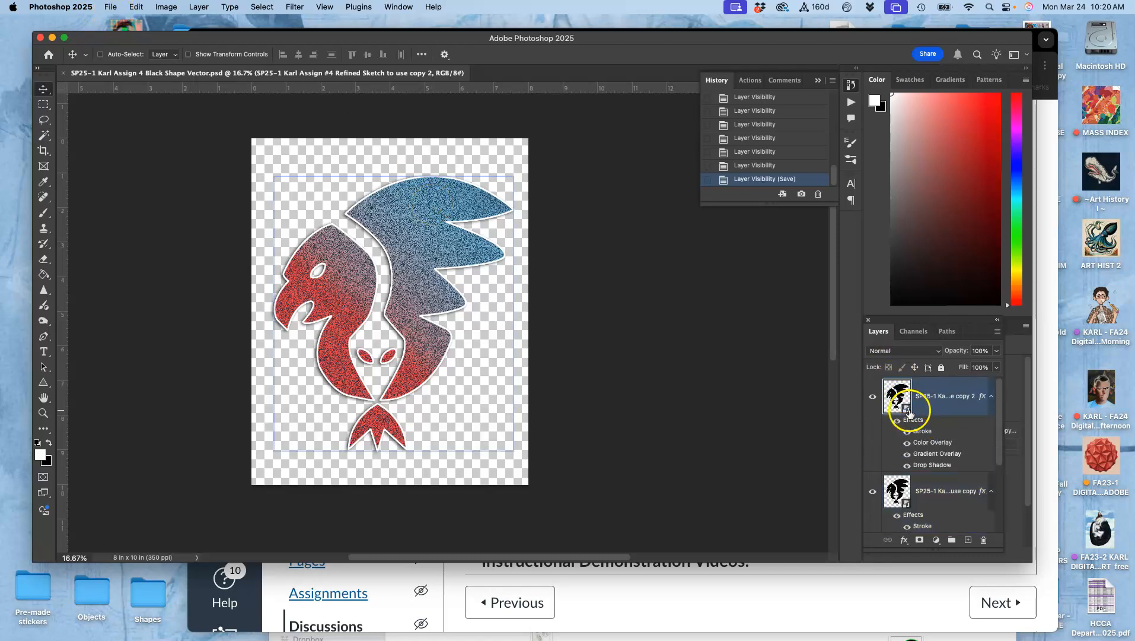
{"action": "left_click", "coordinate": [873, 397]}
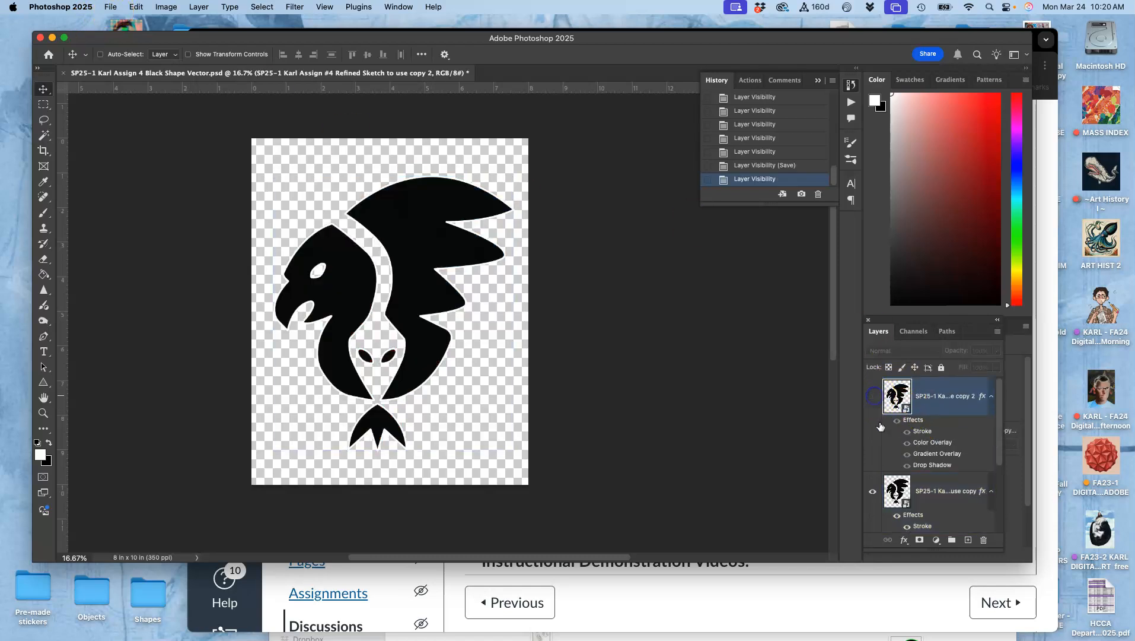
{"action": "left_click", "coordinate": [873, 491]}
{"action": "left_click", "coordinate": [873, 492]}
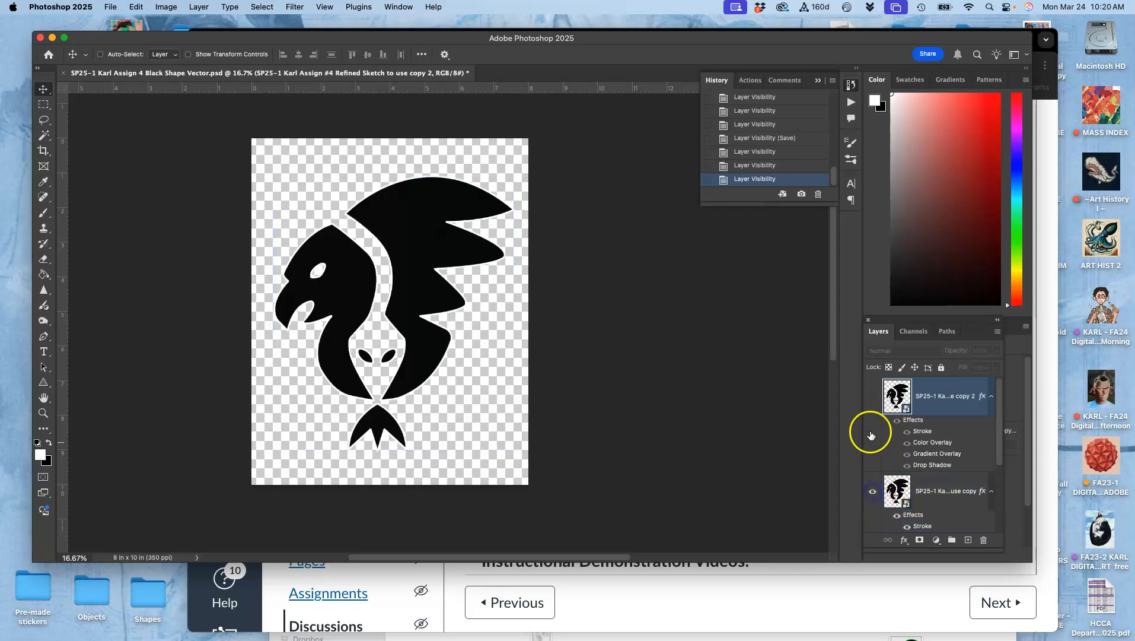
{"action": "left_click", "coordinate": [870, 396]}
{"action": "left_click", "coordinate": [912, 517]}
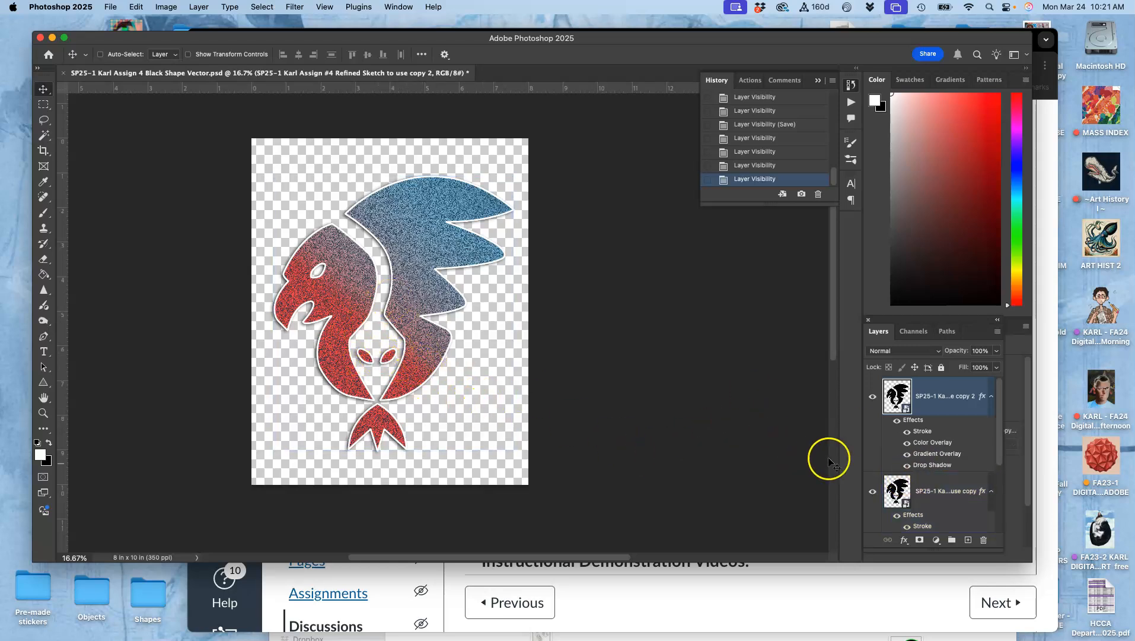
- Lasso-select the area around the logo's eyes and copy it to a new layer
{"action": "left_click", "coordinate": [43, 122]}
{"action": "key", "text": "super+plus"}
{"action": "key", "text": "super+plus"}
{"action": "key", "text": "super+plus"}
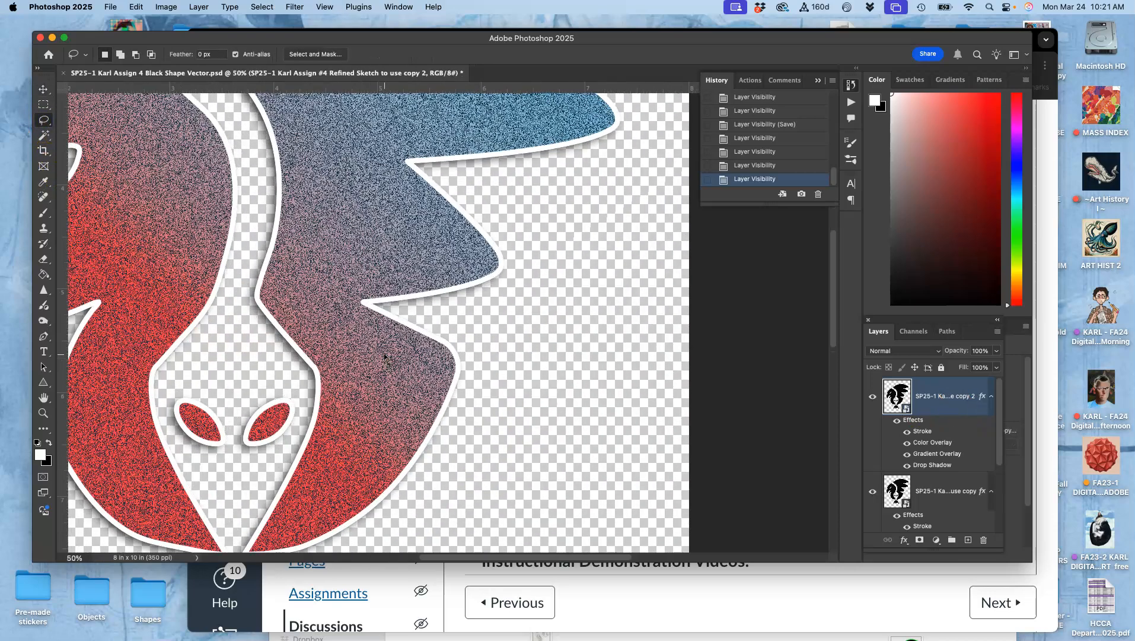
{"action": "scroll", "coordinate": [271, 384], "scroll_direction": "left", "scroll_amount": 4}
{"action": "scroll", "coordinate": [271, 384], "scroll_direction": "down", "scroll_amount": 1}
{"action": "left_click_drag", "start_coordinate": [273, 384], "coordinate": [323, 350]}
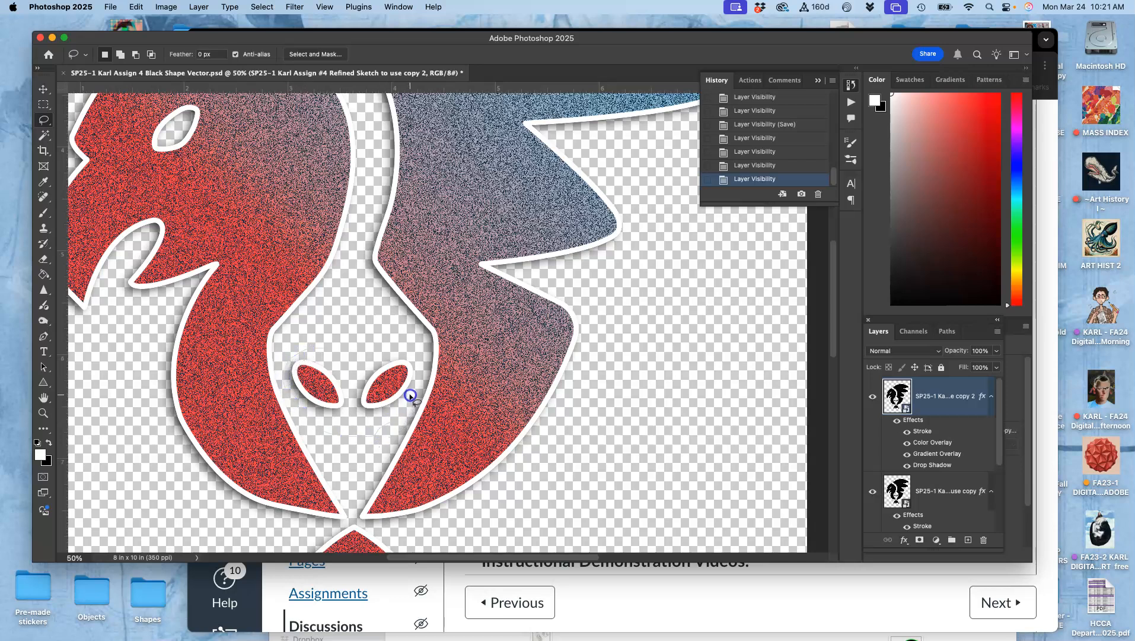
{"action": "left_click_drag", "start_coordinate": [354, 351], "coordinate": [349, 355]}
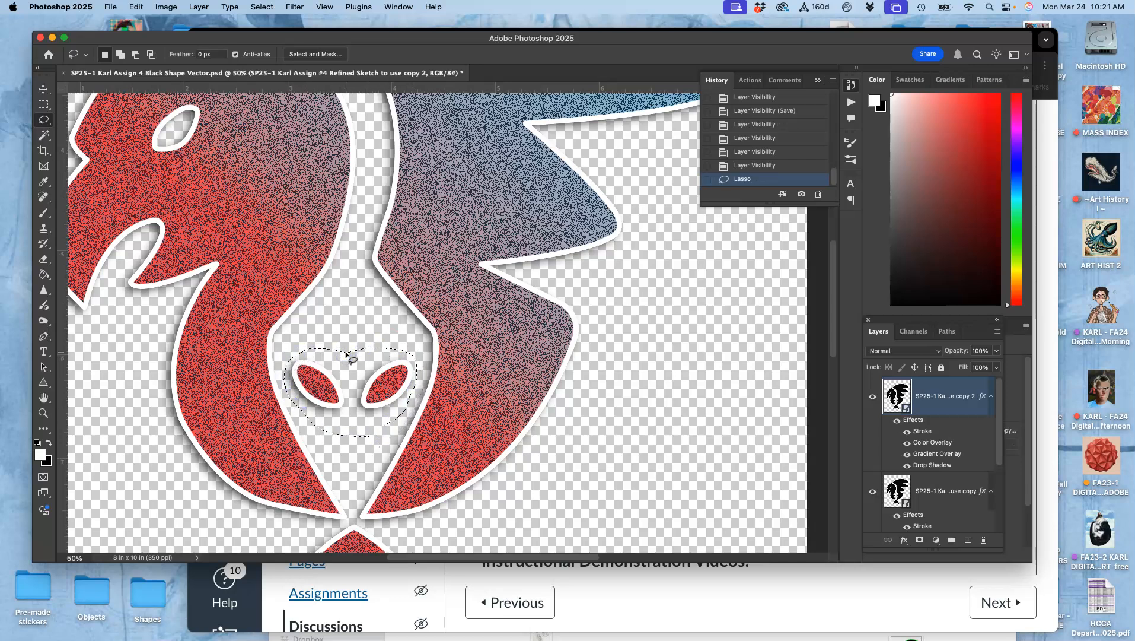
{"action": "key", "text": "super+j"}
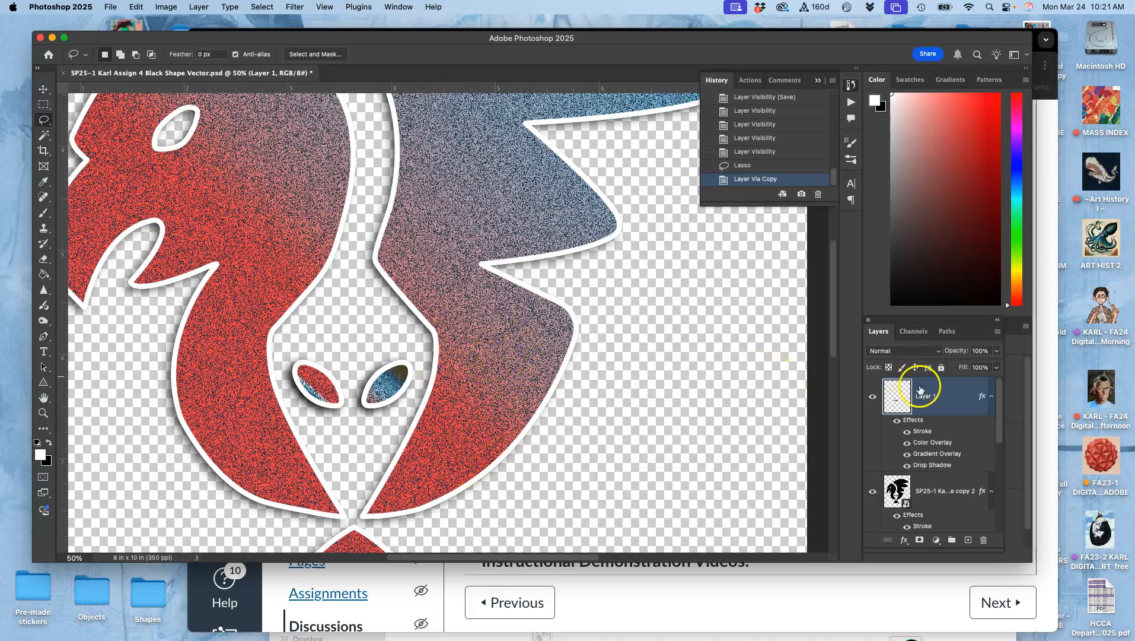
- Open the new eye layer's layer styles and turn off its Gradient Overlay
{"action": "double_click", "coordinate": [921, 426]}
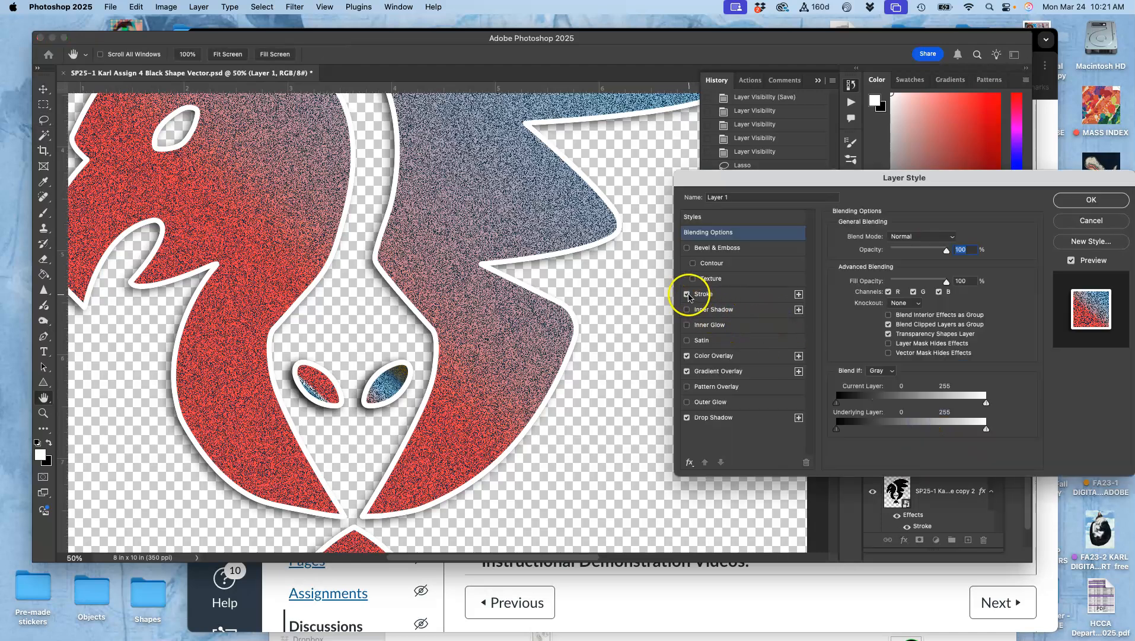
{"action": "left_click", "coordinate": [688, 294]}
{"action": "left_click", "coordinate": [687, 294]}
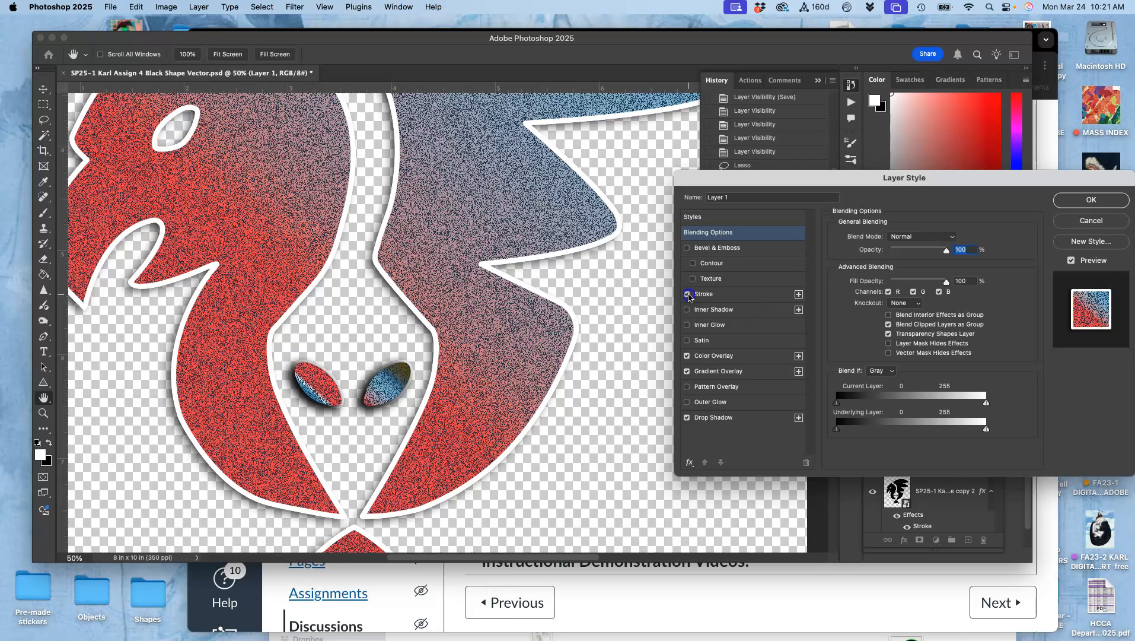
{"action": "left_click", "coordinate": [686, 416]}
{"action": "left_click", "coordinate": [686, 418]}
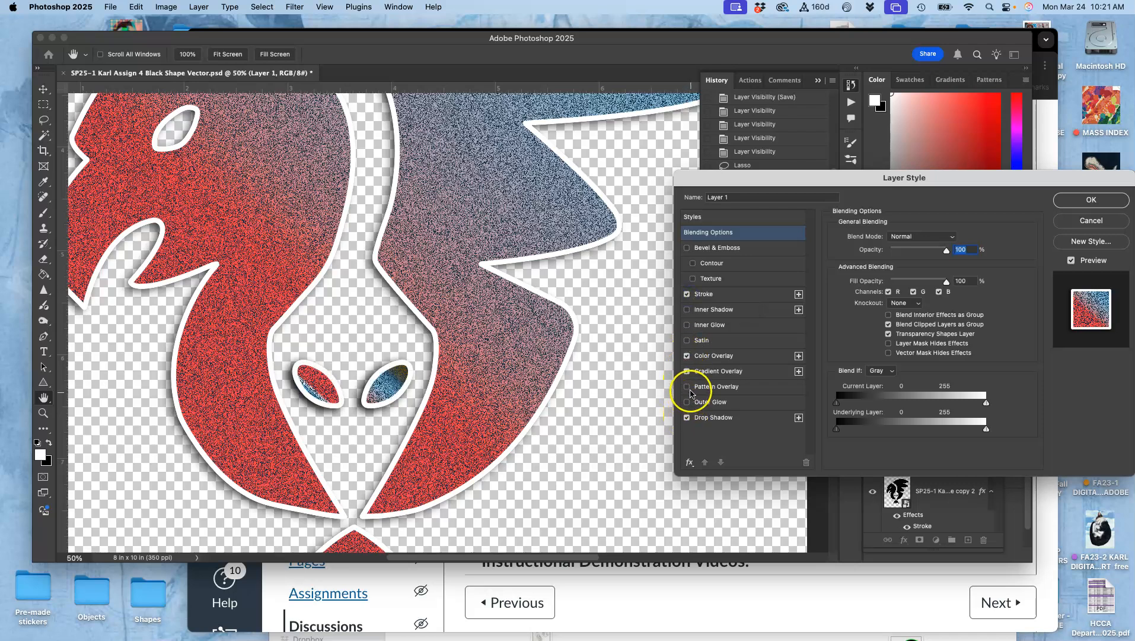
{"action": "left_click", "coordinate": [688, 372]}
- Change the eye layer's Color Overlay colour to a mustard yellow
{"action": "left_click", "coordinate": [706, 357]}
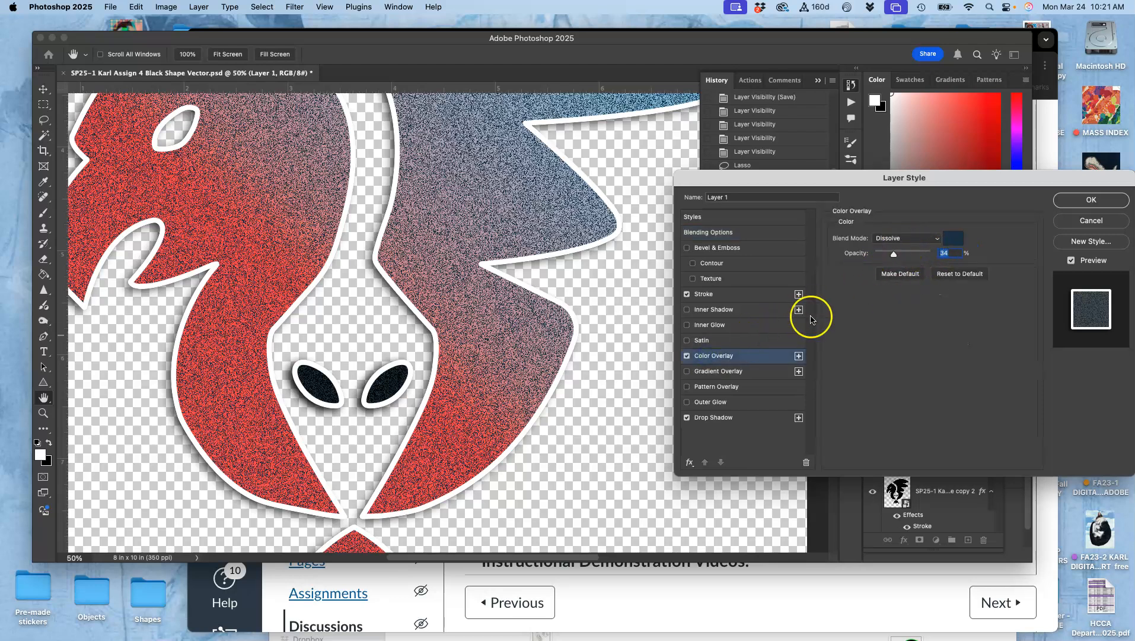
{"action": "left_click", "coordinate": [954, 239]}
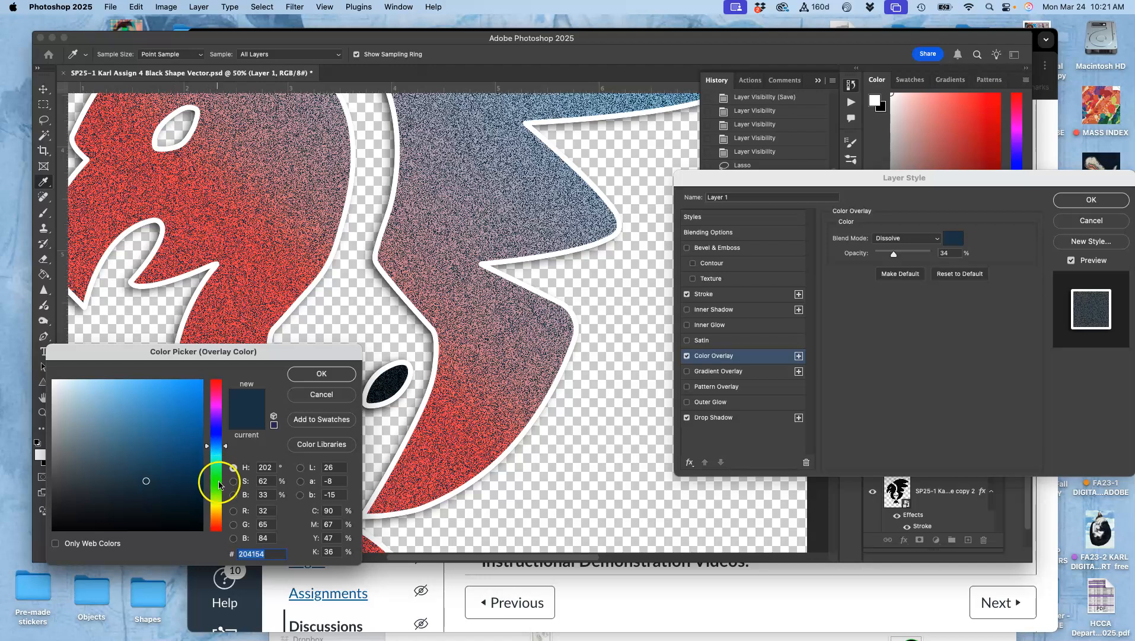
{"action": "left_click", "coordinate": [215, 503]}
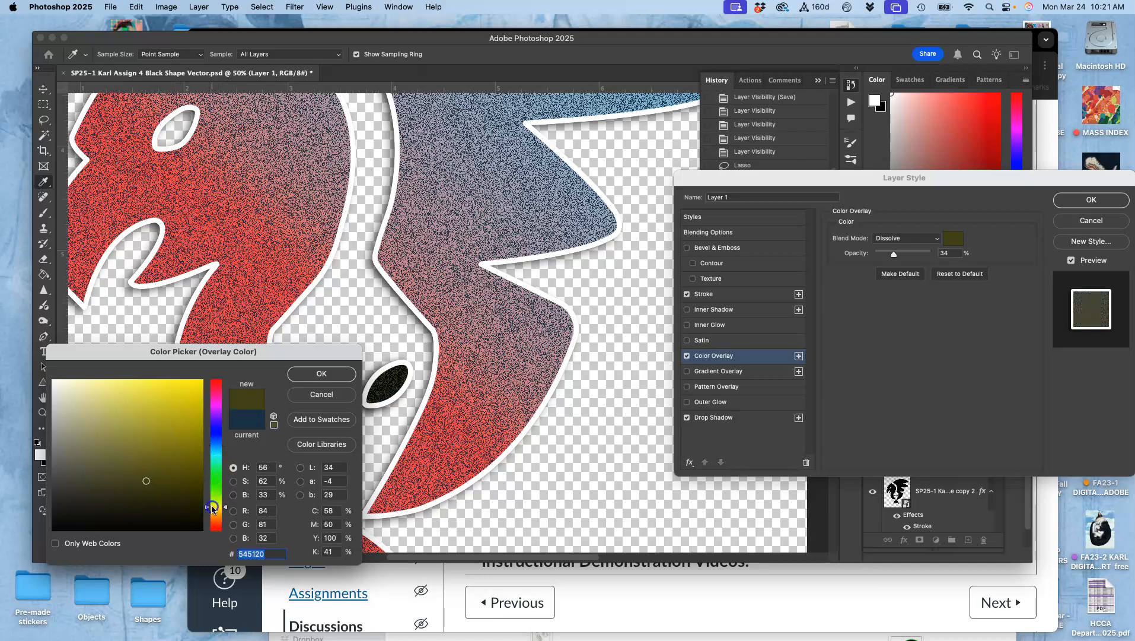
{"action": "left_click", "coordinate": [176, 420]}
{"action": "left_click", "coordinate": [310, 373]}
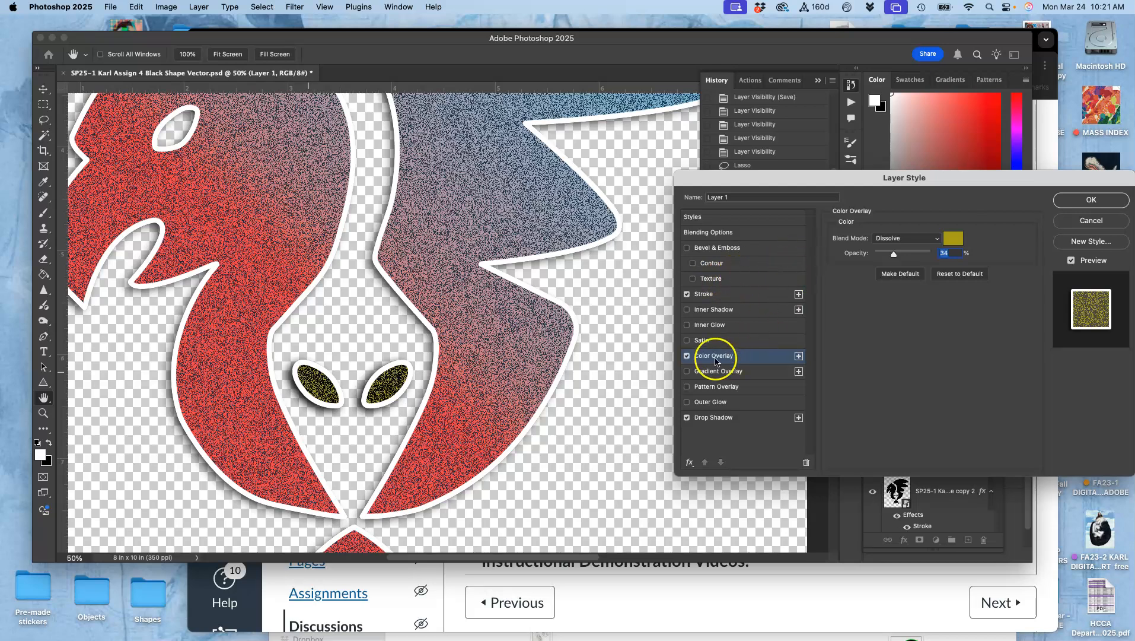
- Re-enable the eyes' Gradient Overlay, set its style to Radial and lower its opacity to 64%
{"action": "left_click", "coordinate": [687, 372]}
{"action": "left_click", "coordinate": [711, 372]}
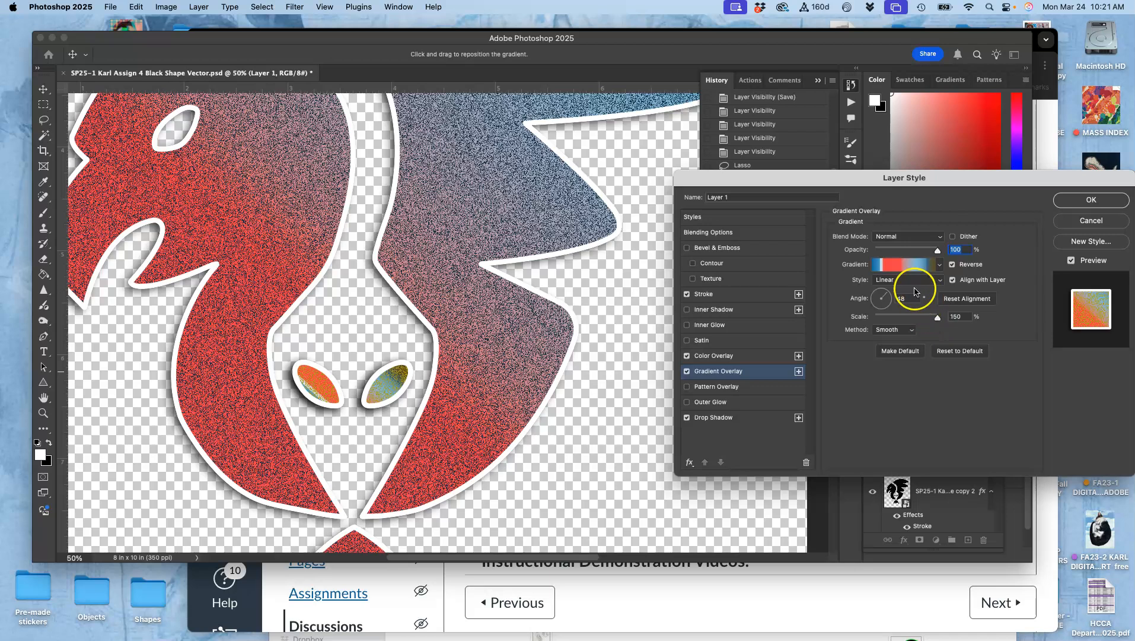
{"action": "left_click", "coordinate": [892, 282]}
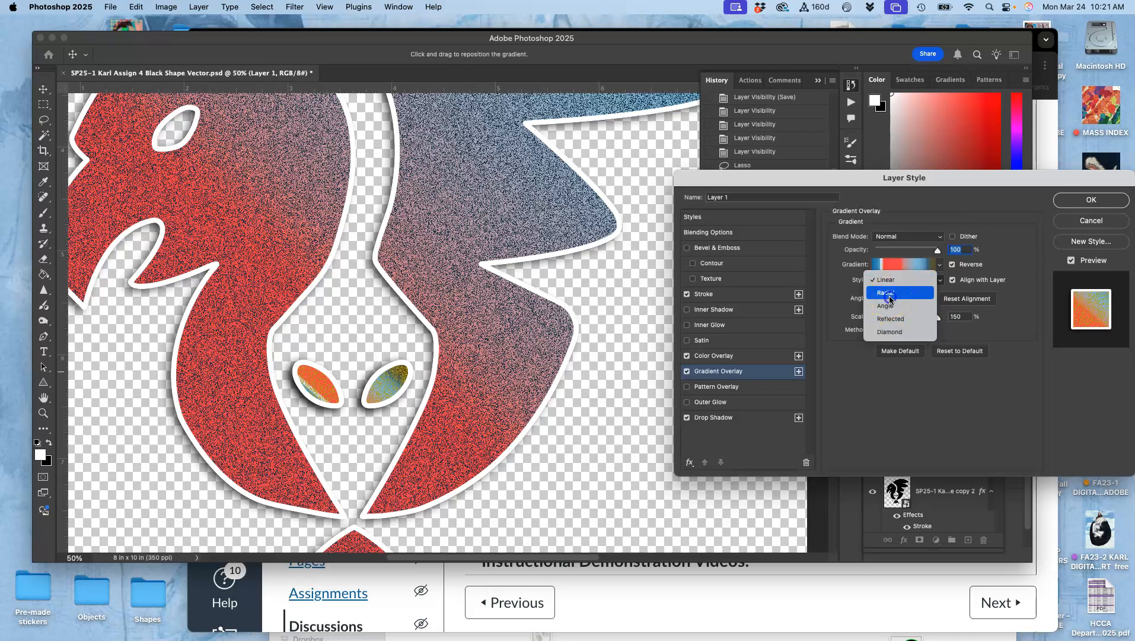
{"action": "left_click", "coordinate": [890, 294]}
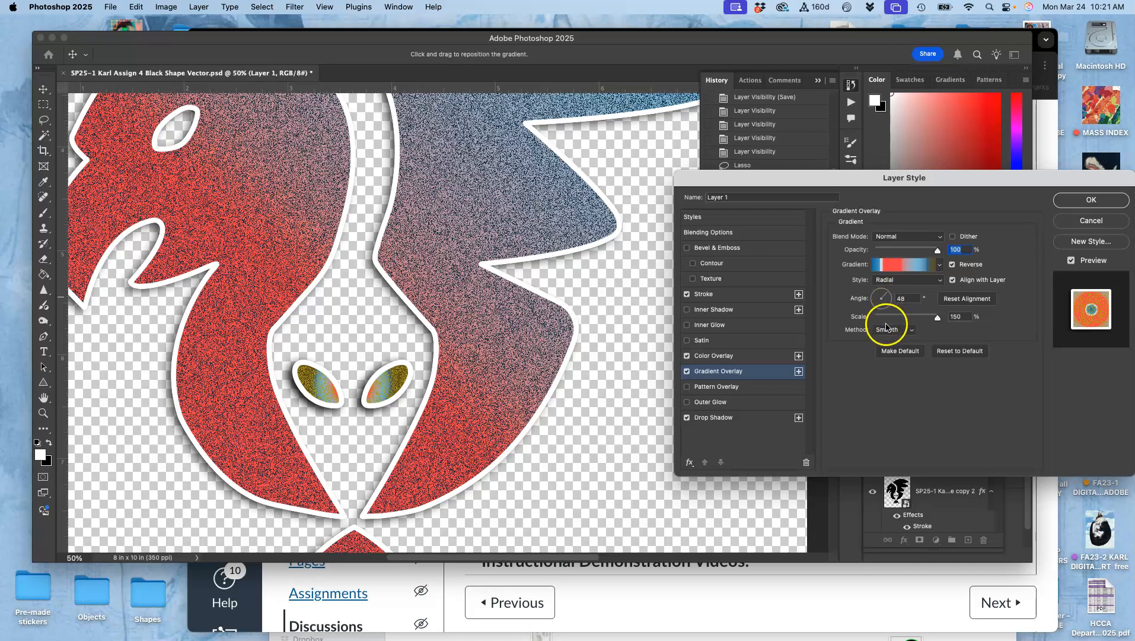
{"action": "left_click_drag", "start_coordinate": [937, 319], "coordinate": [961, 317]}
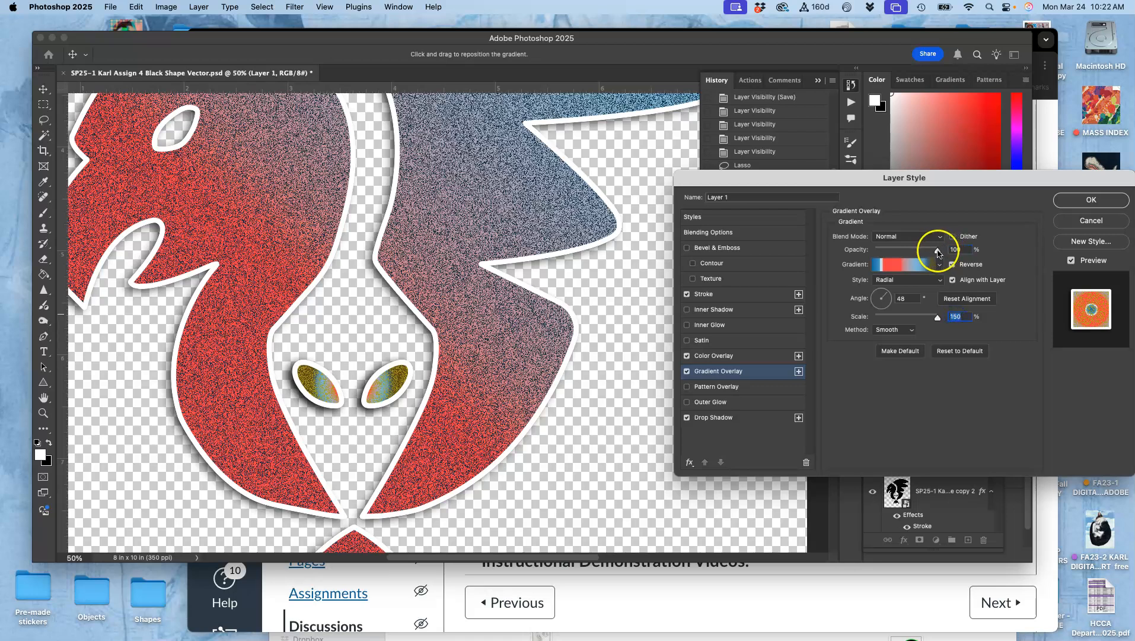
{"action": "left_click_drag", "start_coordinate": [937, 249], "coordinate": [916, 251]}
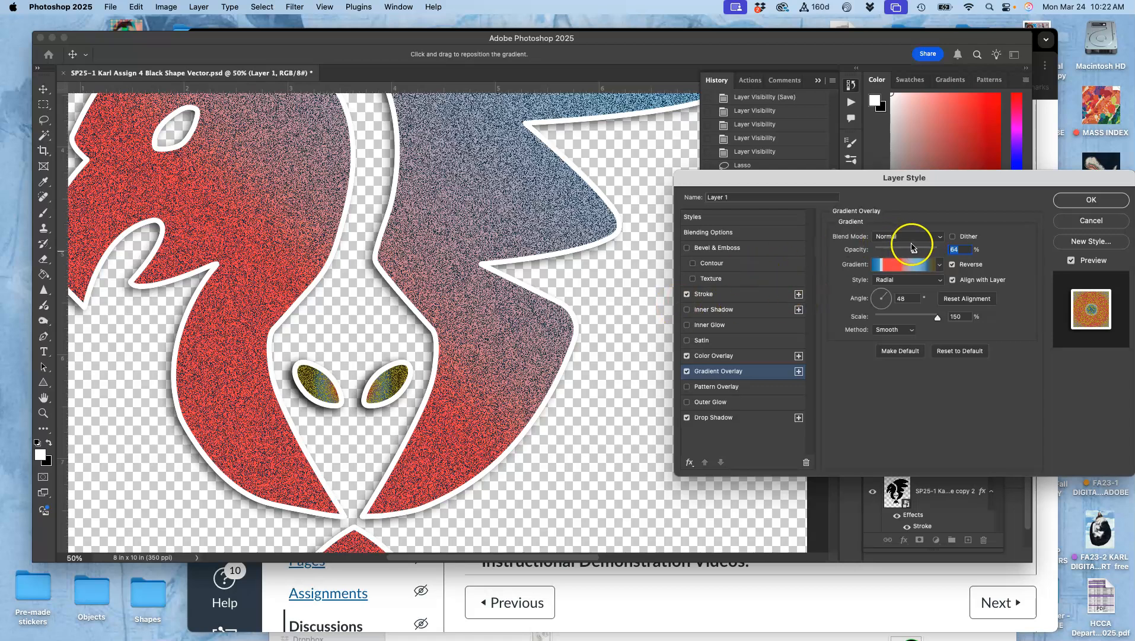
- Raise the eyes' Color Overlay opacity to 66% and apply the layer styles
{"action": "left_click", "coordinate": [752, 355]}
{"action": "left_click_drag", "start_coordinate": [894, 253], "coordinate": [904, 254]}
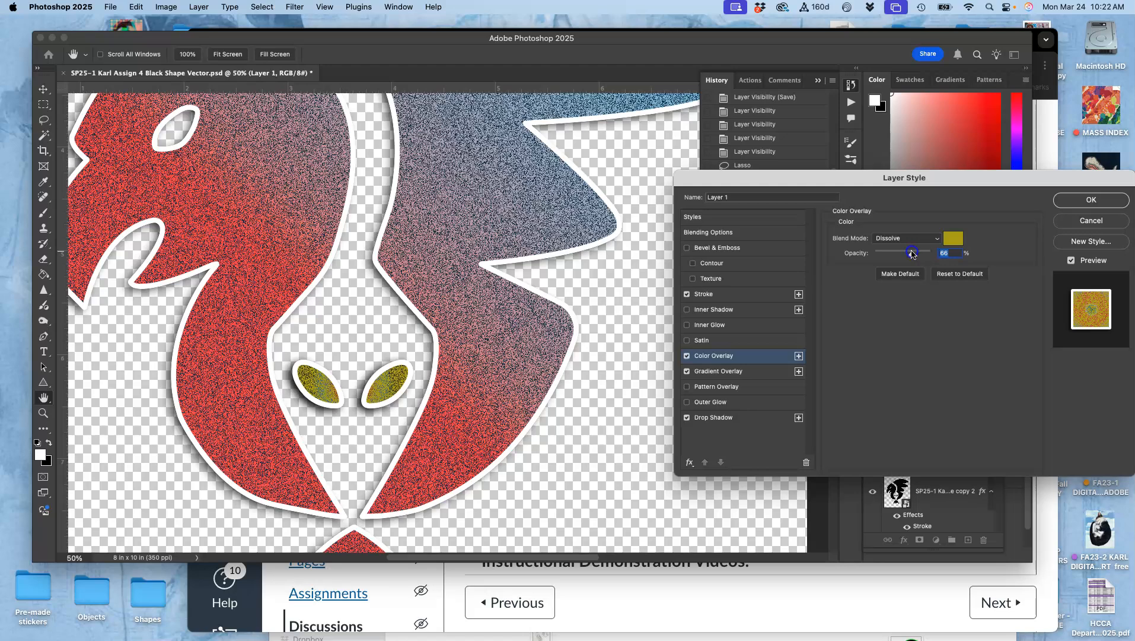
{"action": "left_click", "coordinate": [1091, 200]}
- Save a PNG copy of the logo named SP25-1 Karl Assign 4 Color Shape Vector to the Desktop
{"action": "key", "text": "super+minus"}
{"action": "key", "text": "super+minus"}
{"action": "key", "text": "super+minus"}
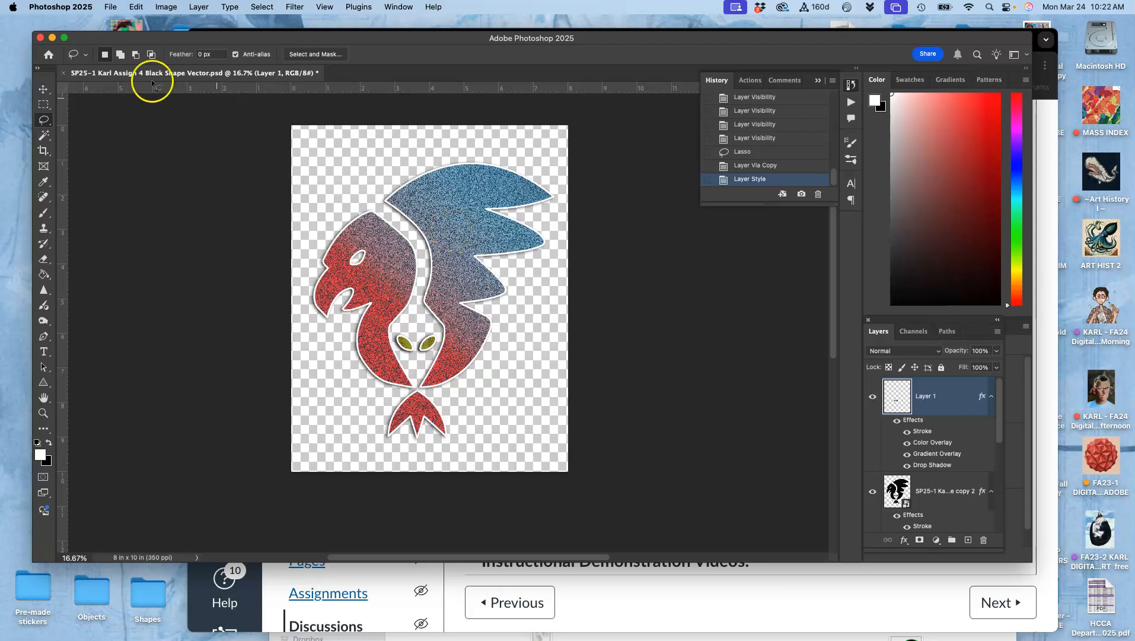
{"action": "left_click", "coordinate": [112, 9]}
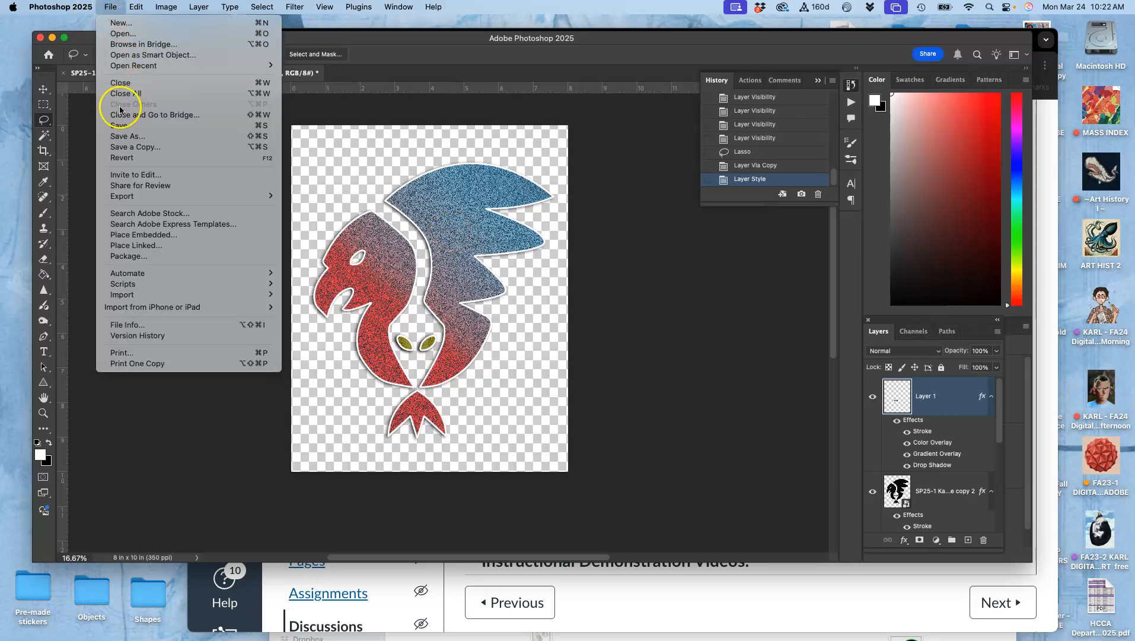
{"action": "left_click", "coordinate": [123, 147]}
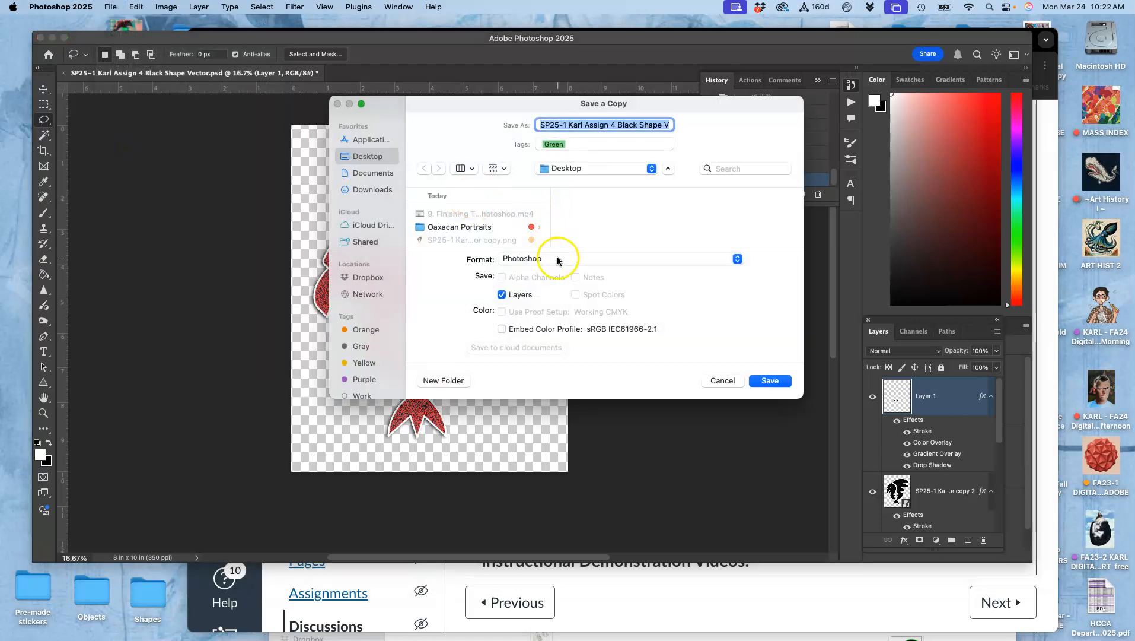
{"action": "left_click", "coordinate": [636, 126]}
{"action": "mouse_move", "coordinate": [618, 125]}
{"action": "left_mouse_down"}
{"action": "mouse_move", "coordinate": [669, 125]}
{"action": "mouse_move", "coordinate": [631, 126]}
{"action": "left_mouse_up"}
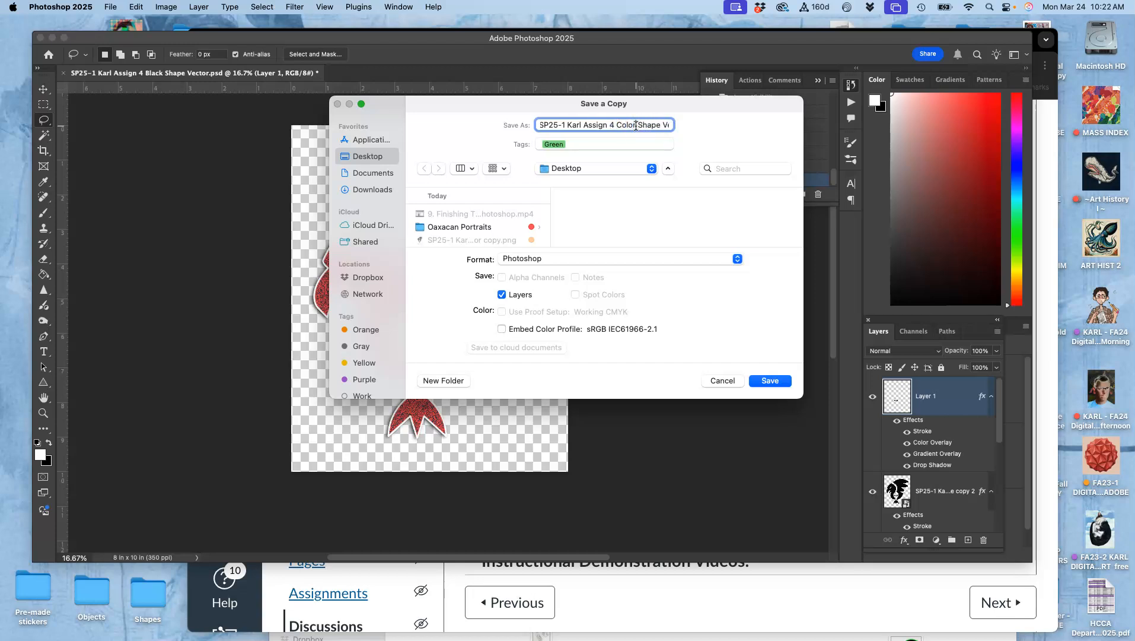
{"action": "left_click", "coordinate": [612, 258]}
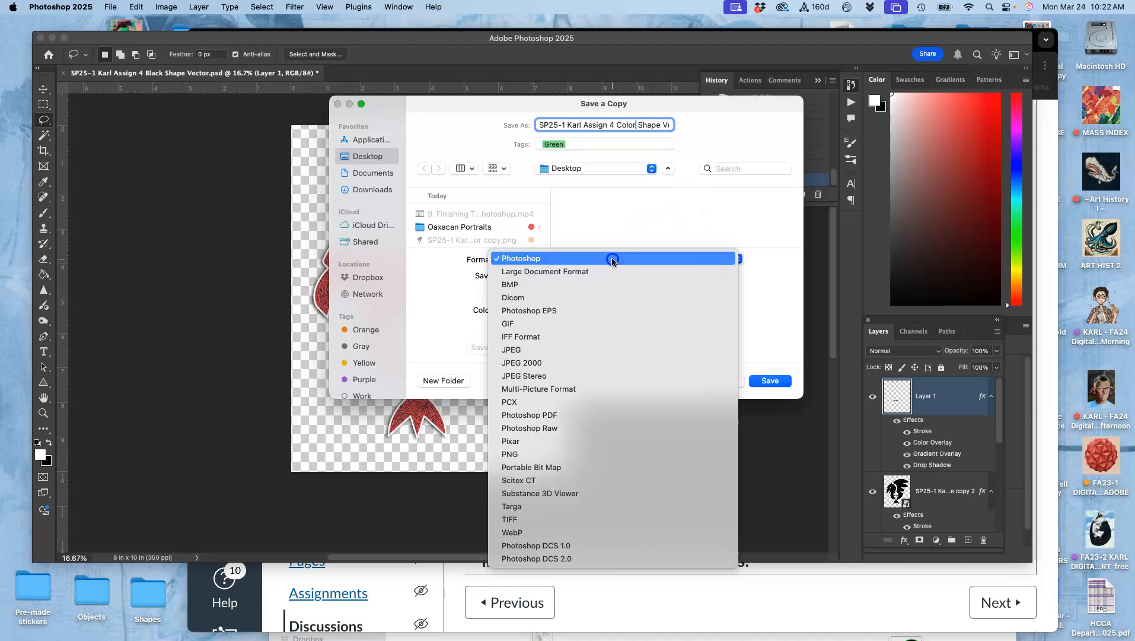
{"action": "left_click", "coordinate": [590, 454]}
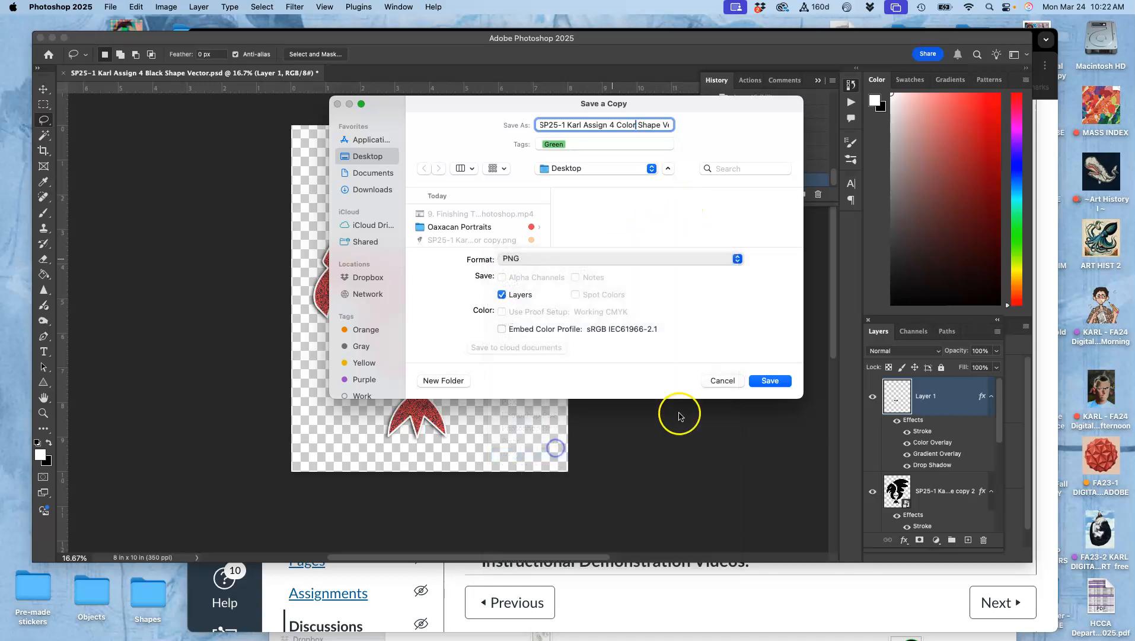
{"action": "left_click", "coordinate": [751, 380]}
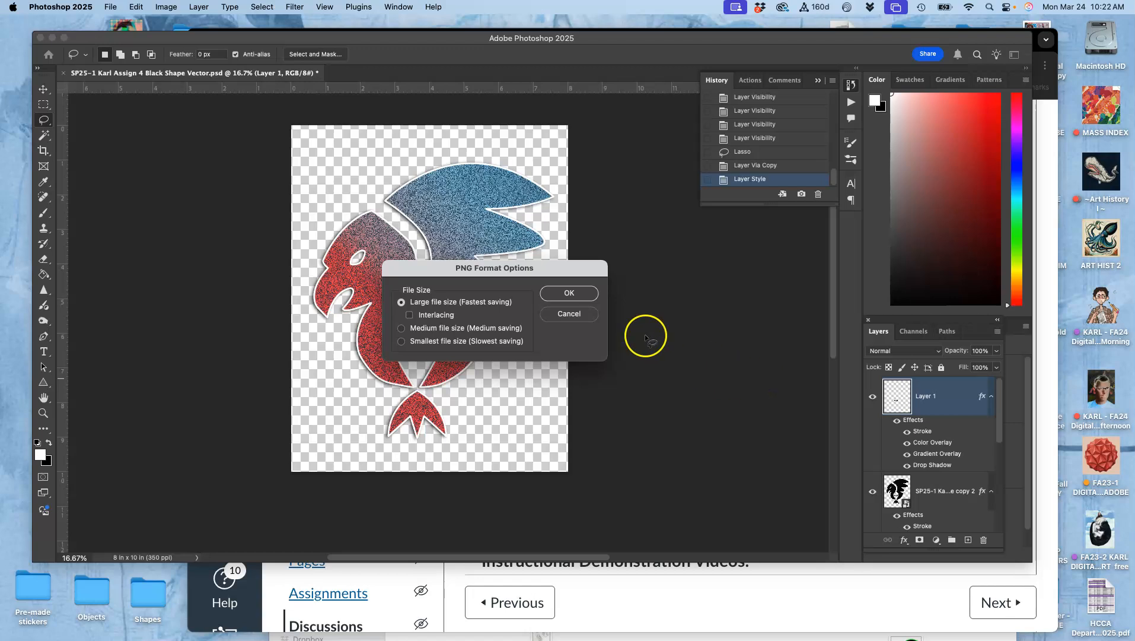
{"action": "left_click", "coordinate": [571, 295]}
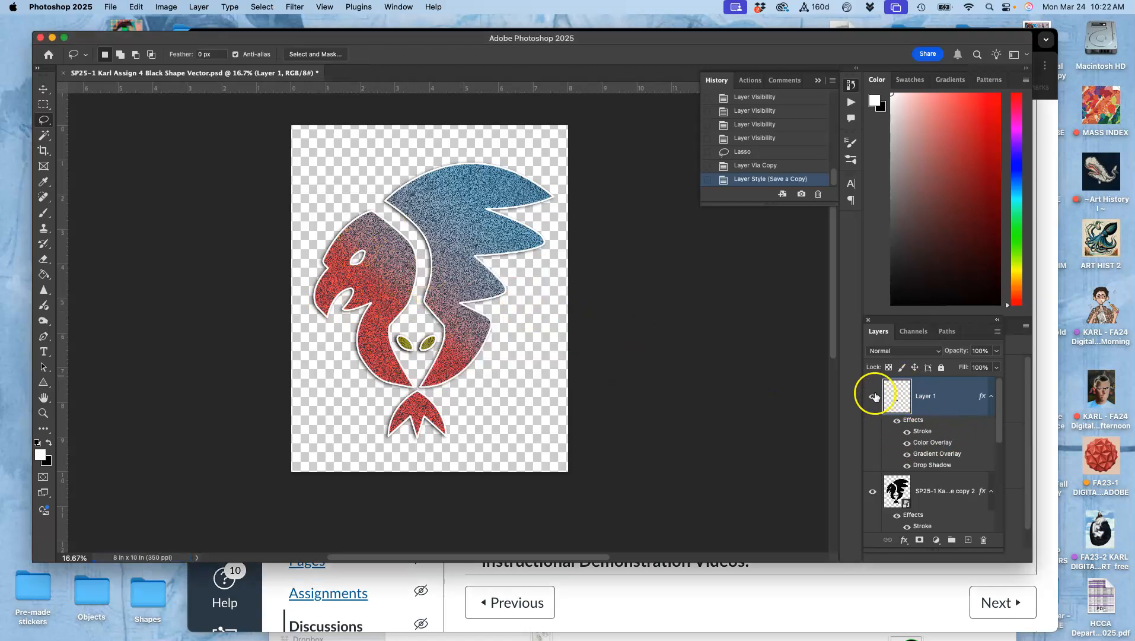
- Hide the yellow eyes layer and set the bird shape layer's Color Overlay opacity to 80%
{"action": "left_click", "coordinate": [872, 398]}
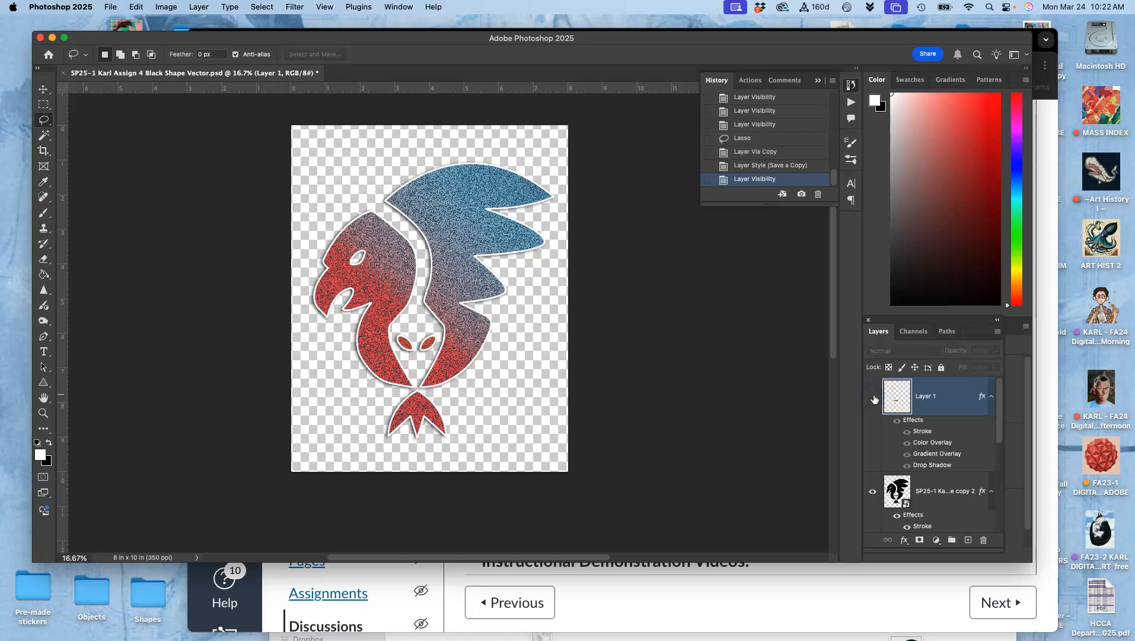
{"action": "scroll", "coordinate": [940, 501], "scroll_direction": "down", "scroll_amount": 2}
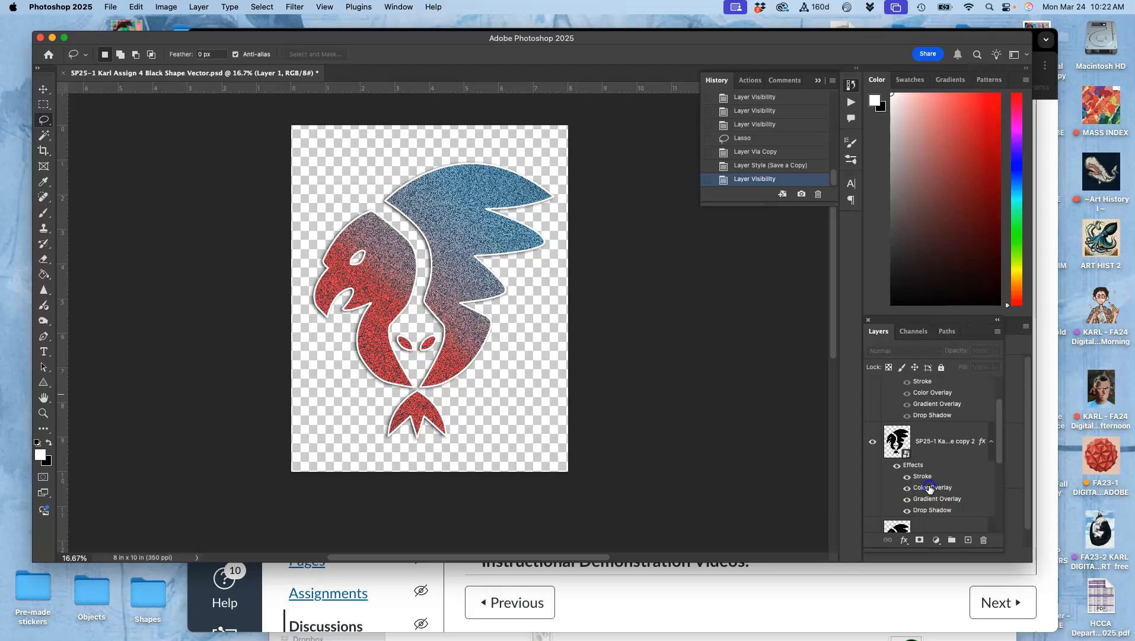
{"action": "double_click", "coordinate": [929, 487]}
{"action": "left_click", "coordinate": [892, 253]}
{"action": "left_click_drag", "start_coordinate": [893, 255], "coordinate": [911, 255]}
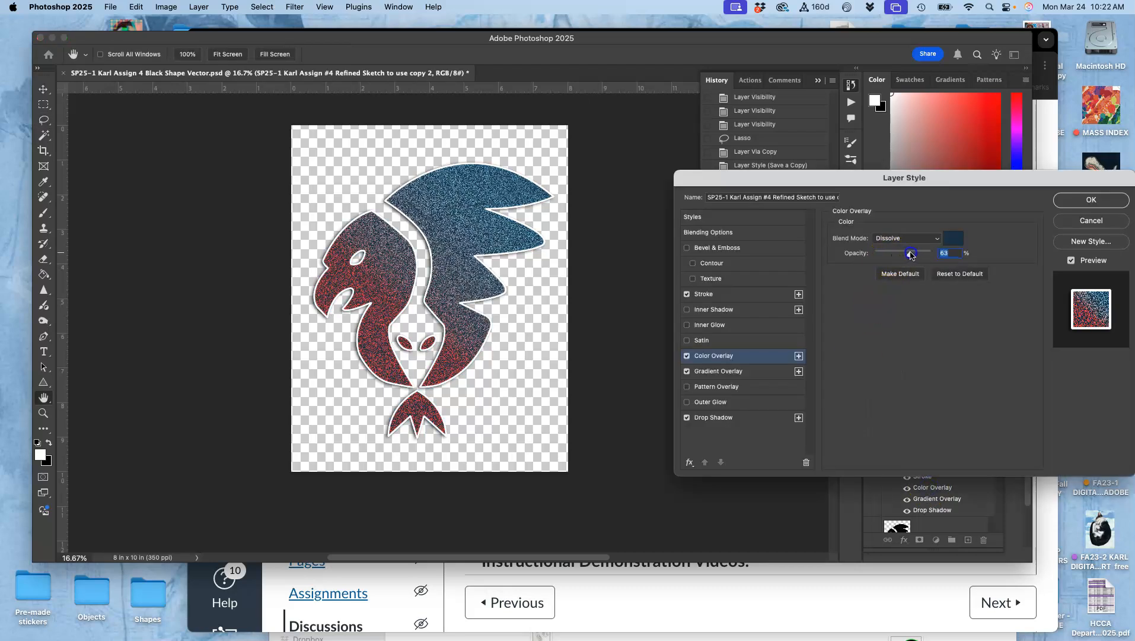
{"action": "left_click", "coordinate": [1085, 200]}
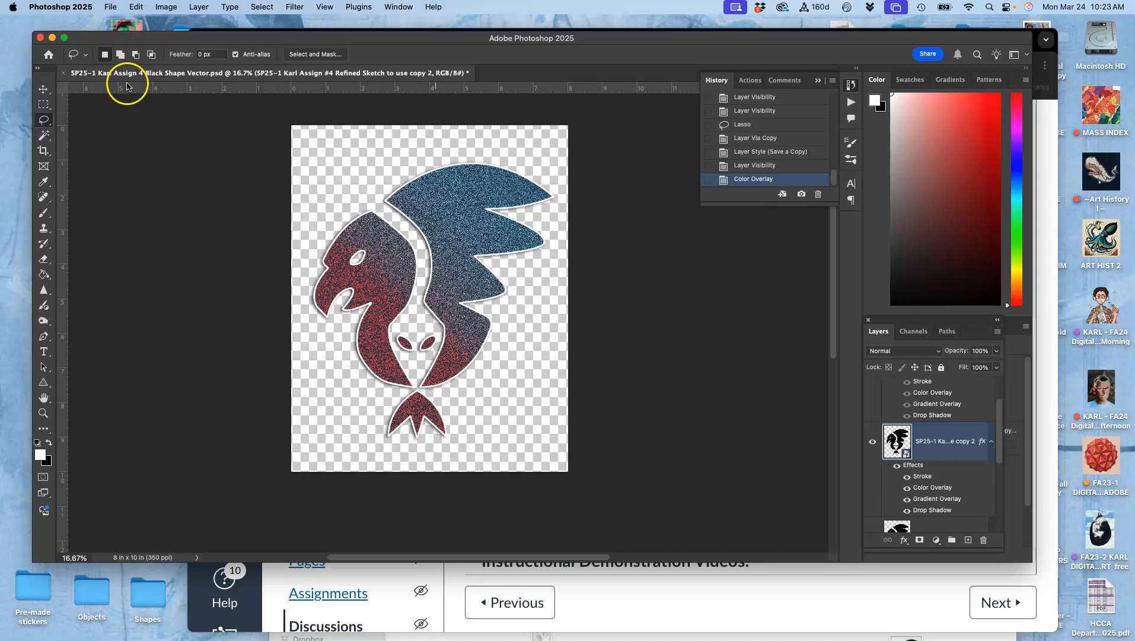
- Save the document and save a PNG copy named SP25-1 Karl Assign 4 Color 2 Shape Vector copy
{"action": "key", "text": "super+s"}
{"action": "left_click", "coordinate": [111, 8]}
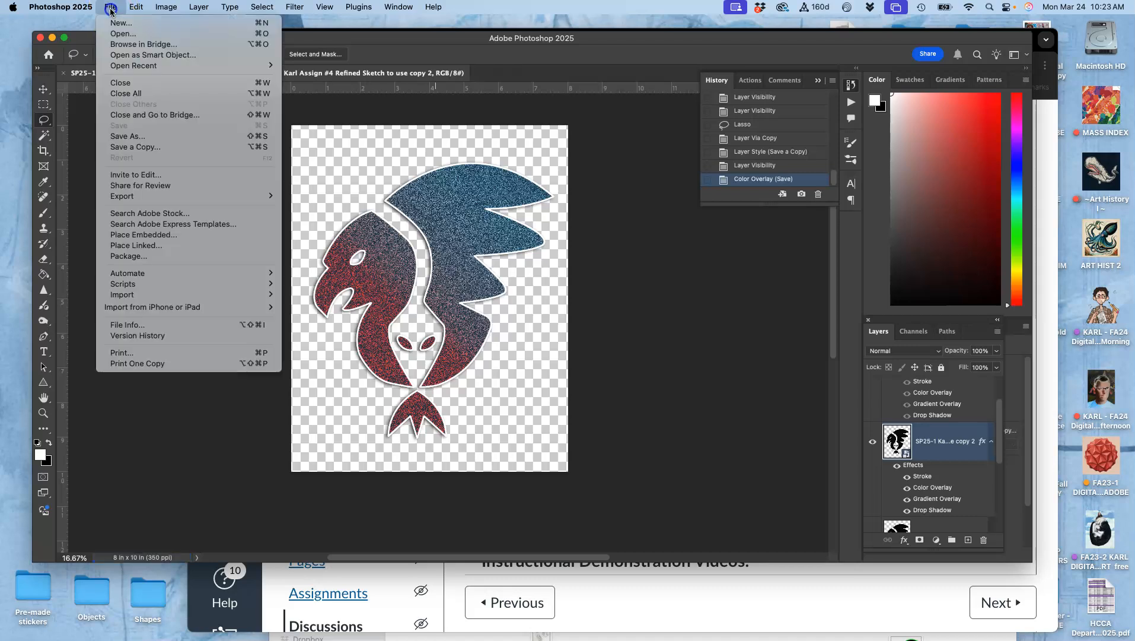
{"action": "left_click", "coordinate": [126, 148]}
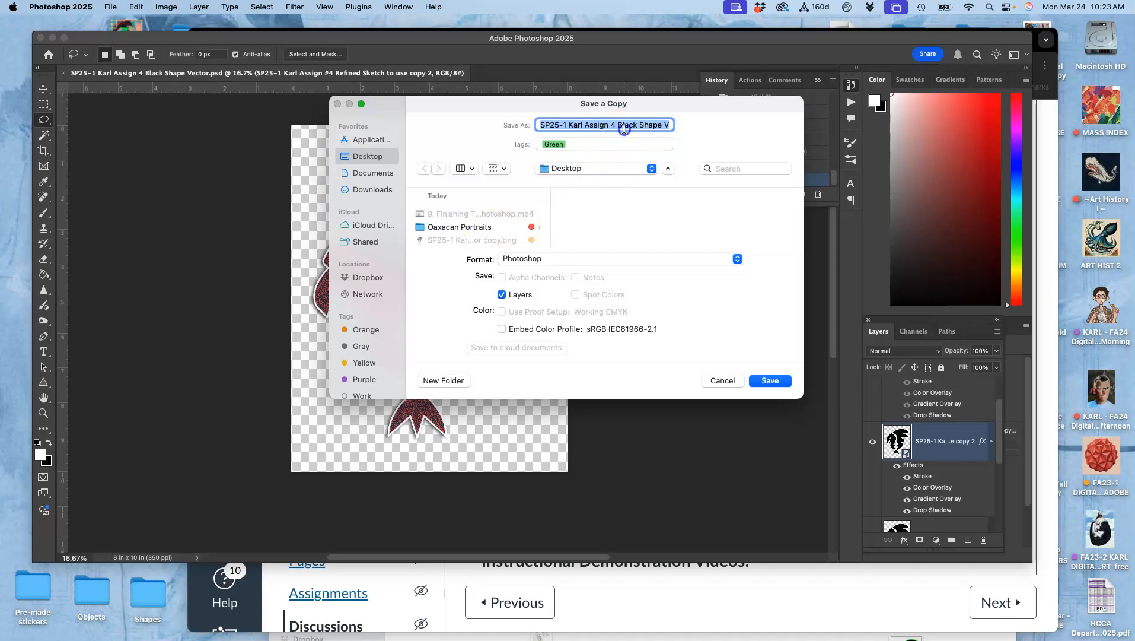
{"action": "left_click", "coordinate": [624, 129]}
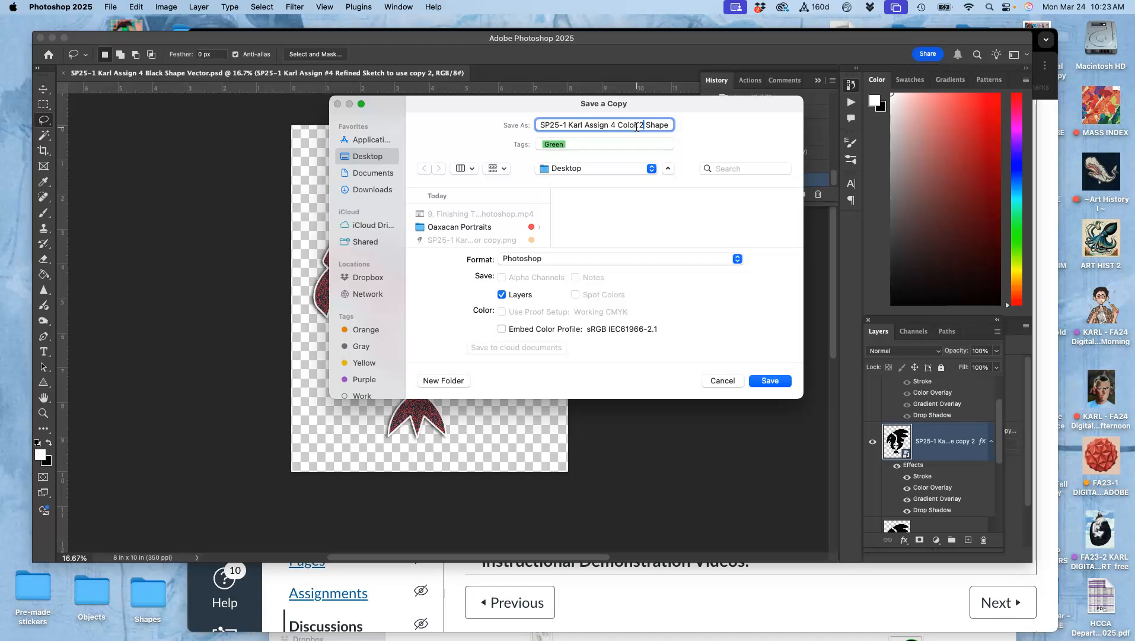
{"action": "left_click", "coordinate": [584, 259]}
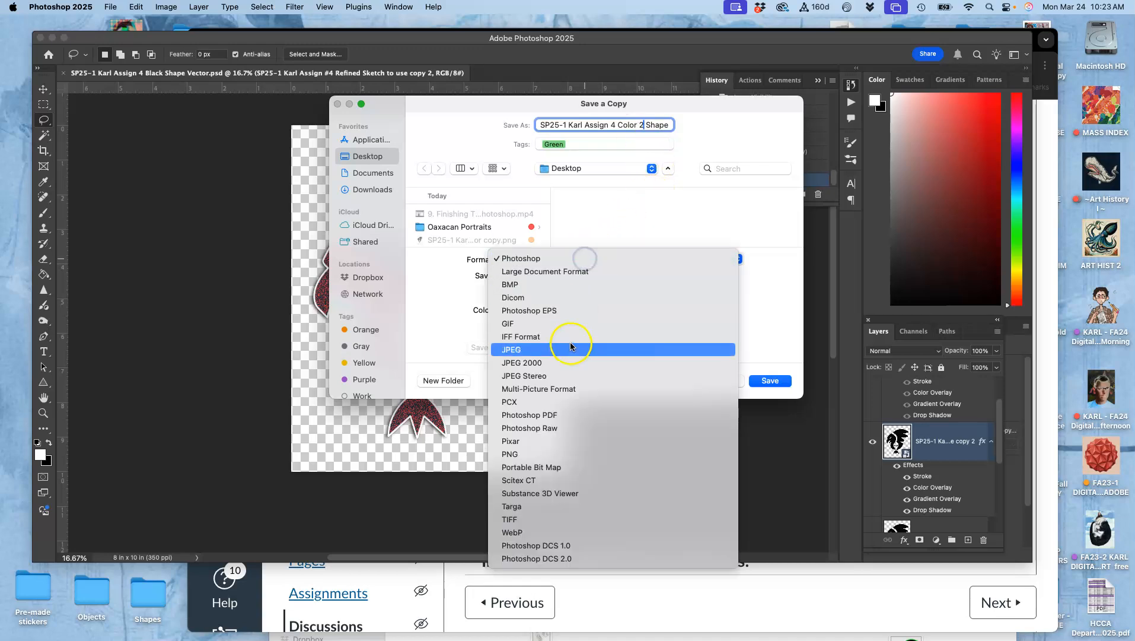
{"action": "left_click", "coordinate": [568, 454]}
{"action": "left_click", "coordinate": [758, 382]}
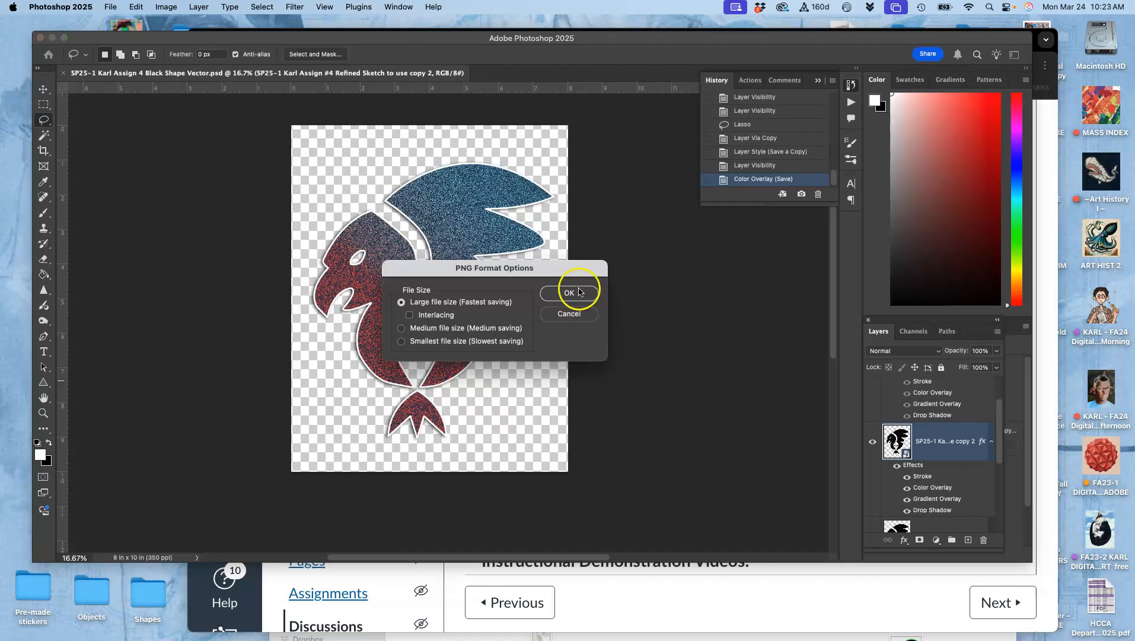
{"action": "left_click", "coordinate": [571, 294]}
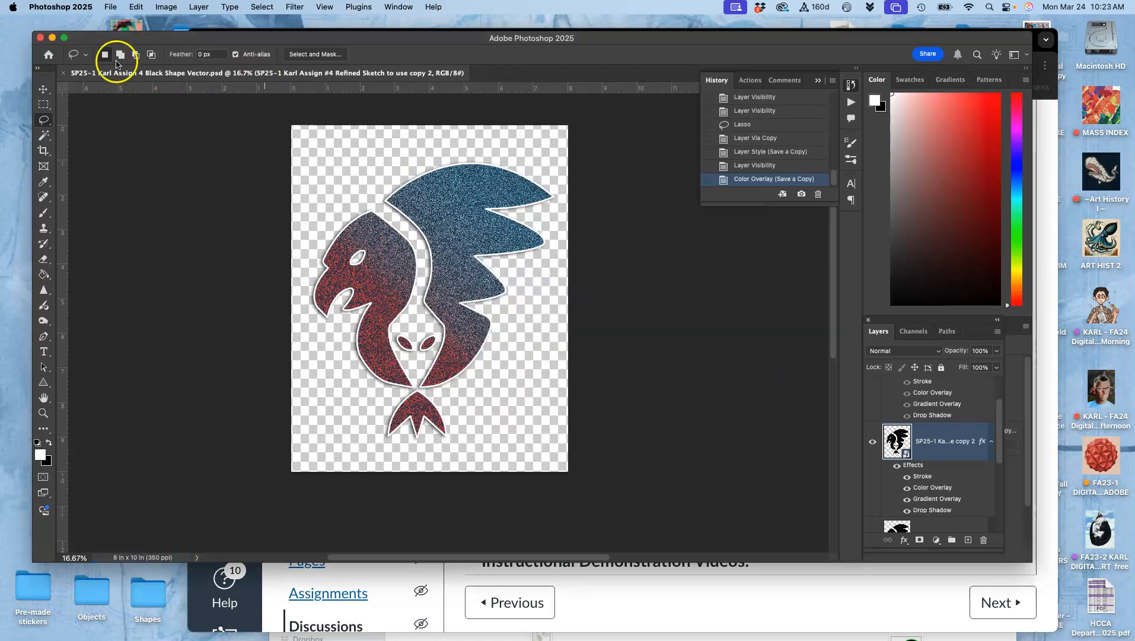
- Show the desktop and give the new Color 2 PNG file the orange tag
{"action": "left_click_drag", "start_coordinate": [88, 38], "coordinate": [79, 306]}
{"action": "key", "text": "F11"}
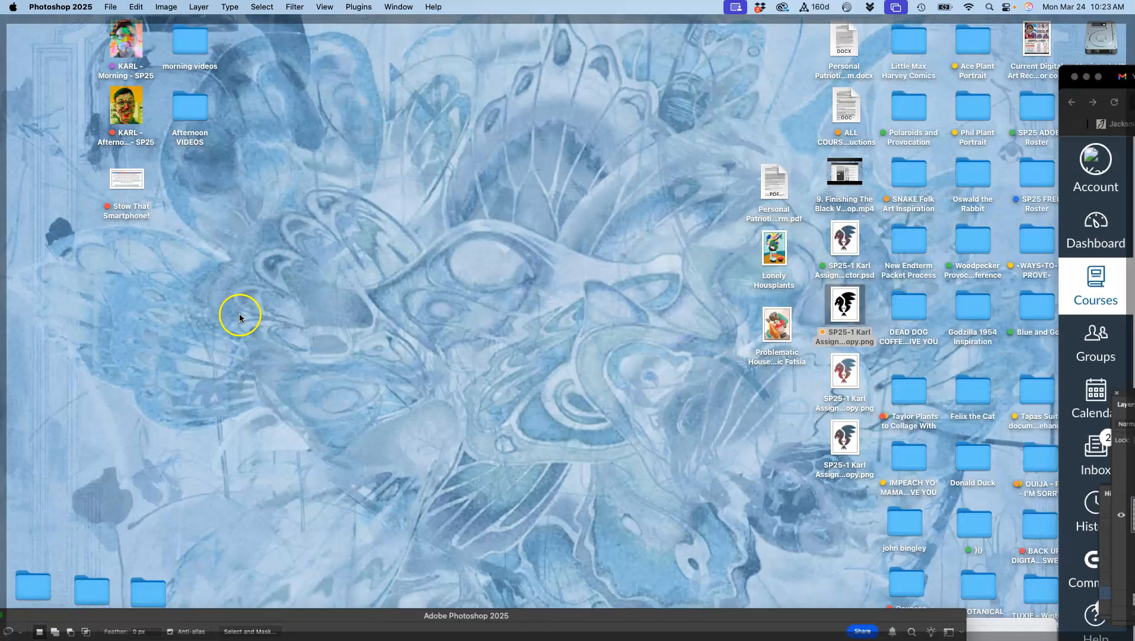
{"action": "right_click", "coordinate": [852, 442]}
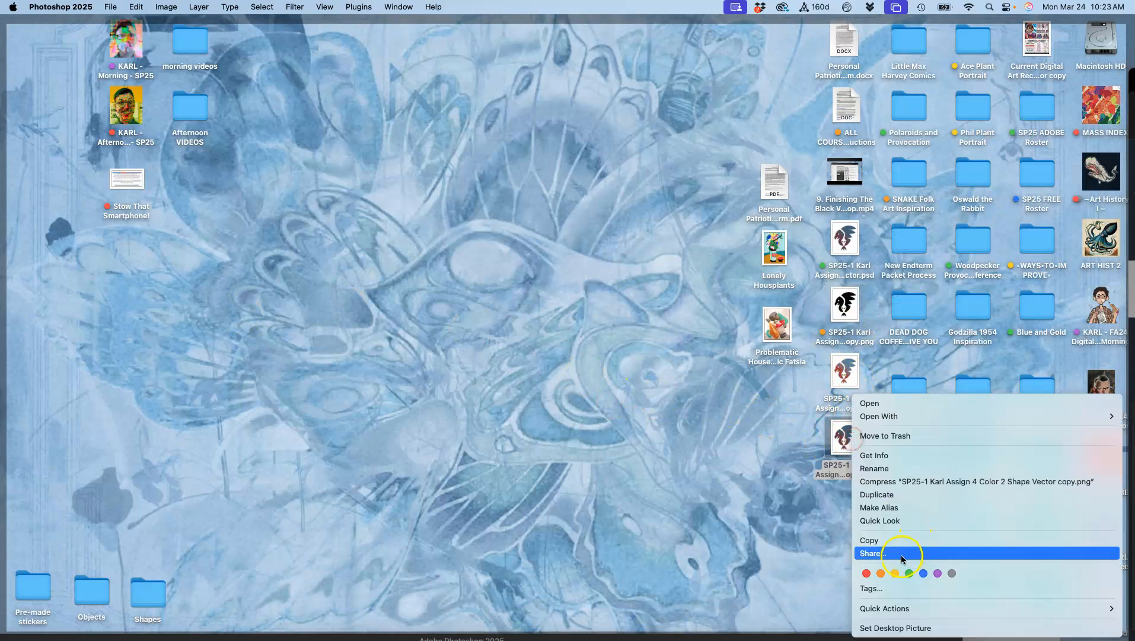
{"action": "left_click", "coordinate": [882, 573]}
- Open the saved PNG copies in Preview and compare the two colour versions of the logo
{"action": "double_click", "coordinate": [845, 445]}
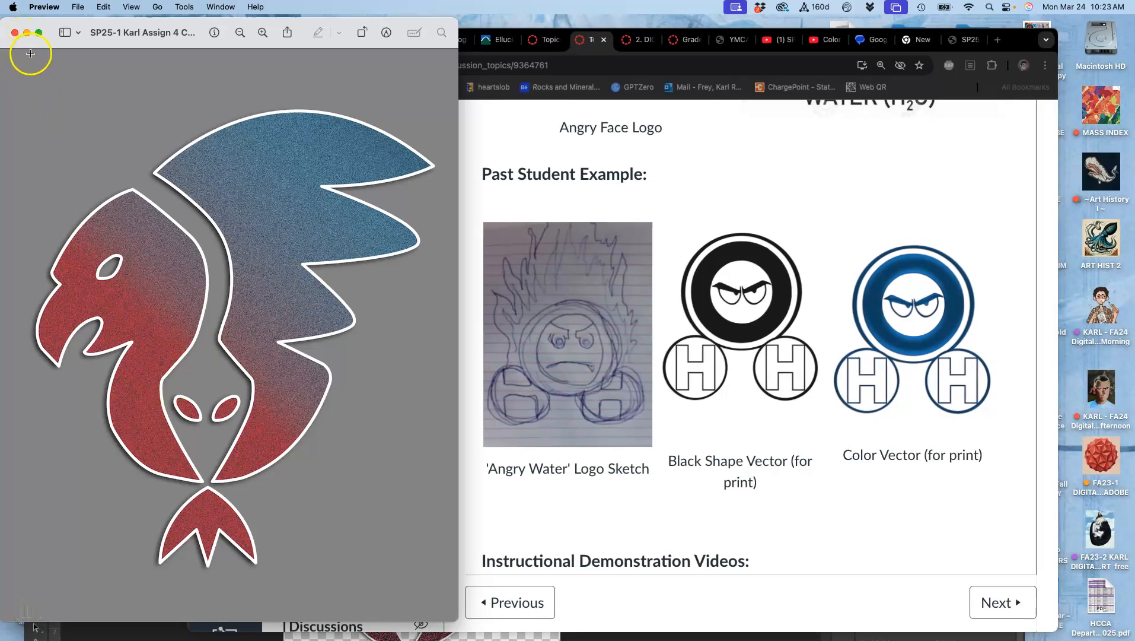
{"action": "key", "text": "F11"}
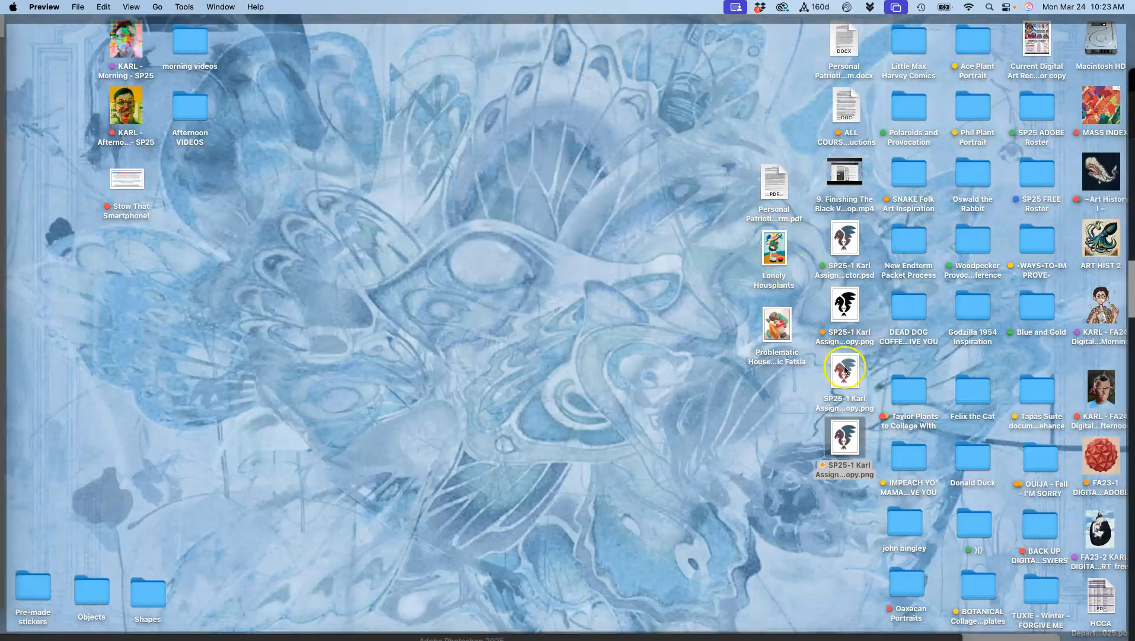
{"action": "key", "text": "F11"}
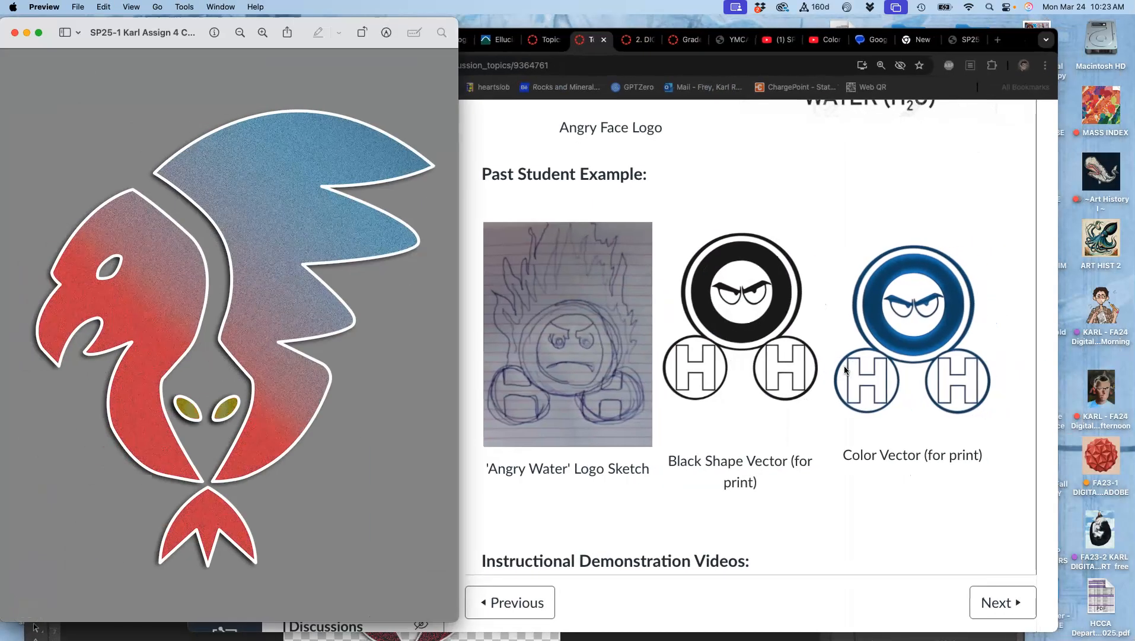
{"action": "key", "text": "F11"}
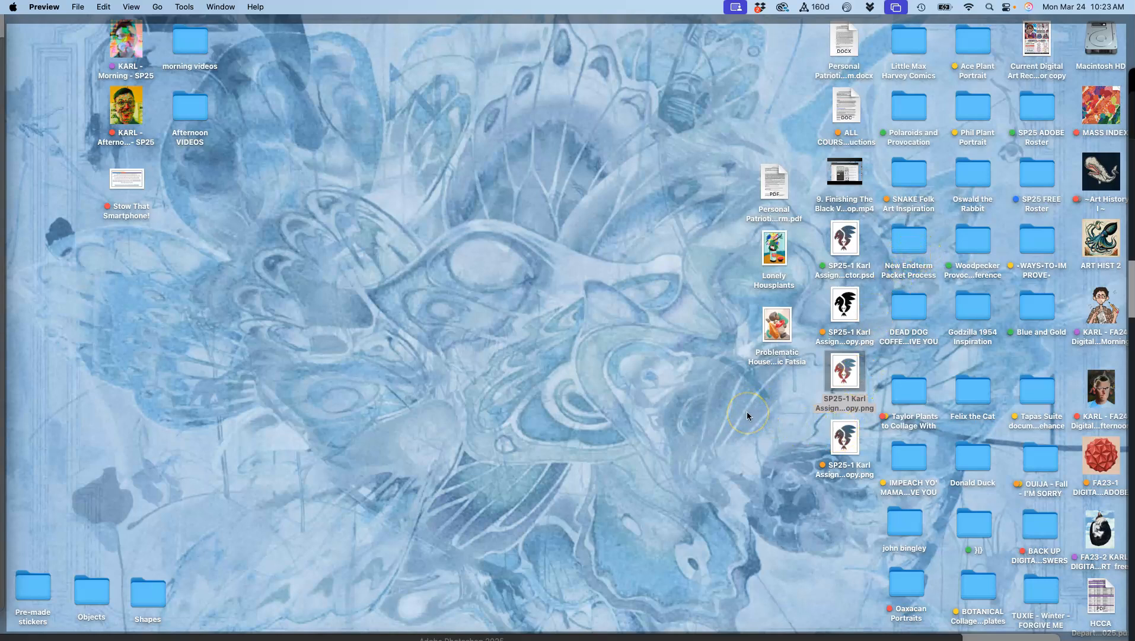
{"action": "key", "text": "F11"}
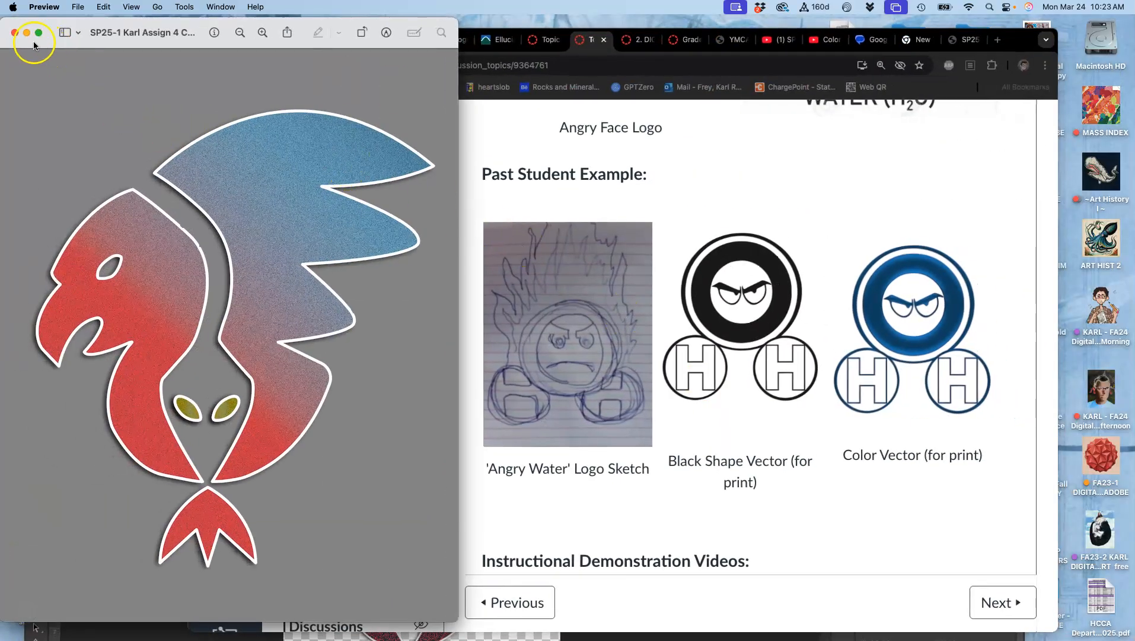